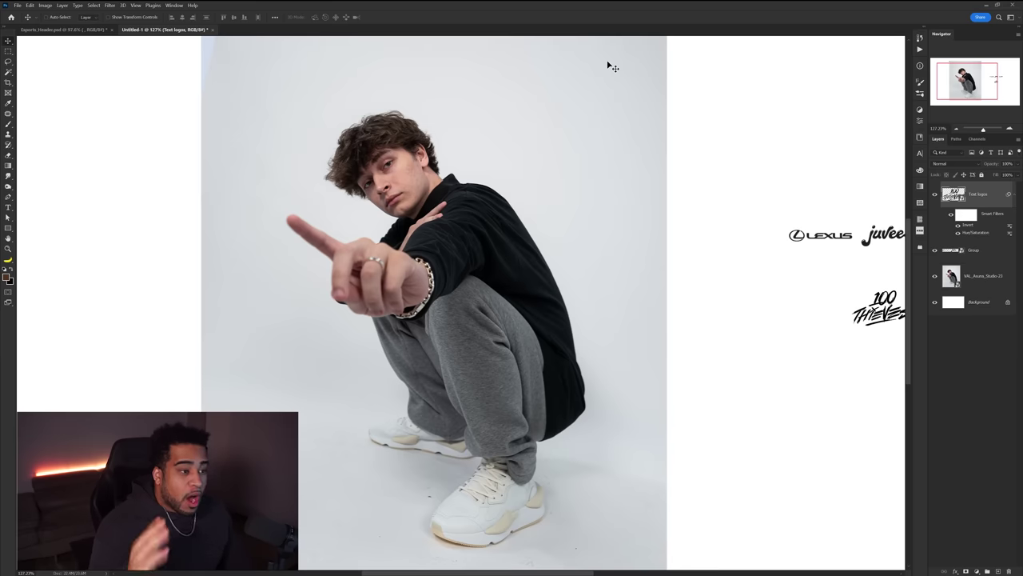
# Bring the studio photo into the Esports_Header document and scale it to about 86% so the head and pointing hand fill the banner.
pyautogui.moveTo(470, 140); pyautogui.dragTo(501, 266)
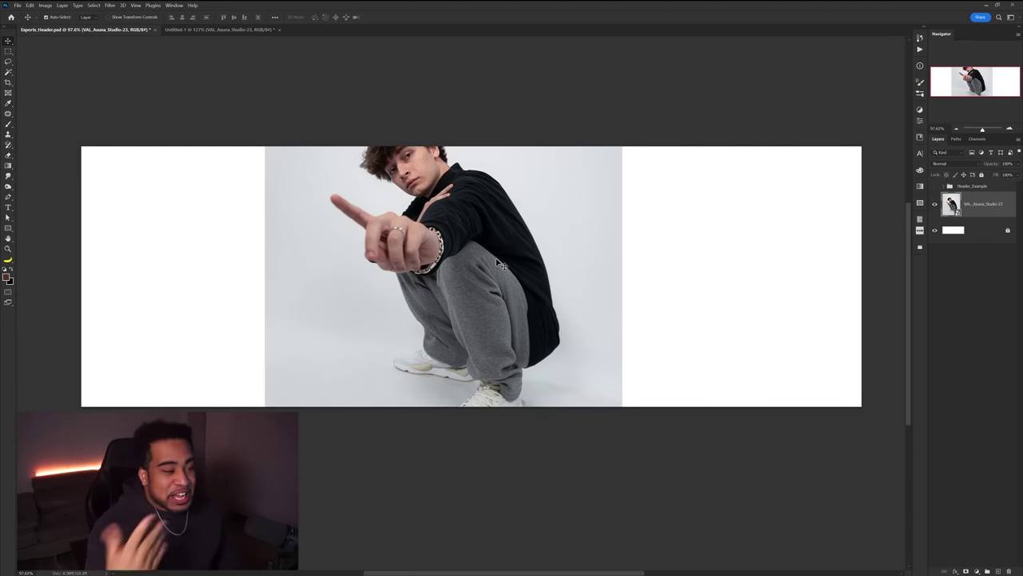
pyautogui.moveTo(509, 212); pyautogui.dragTo(511, 280)
pyautogui.hotkey('ctrl', 't')
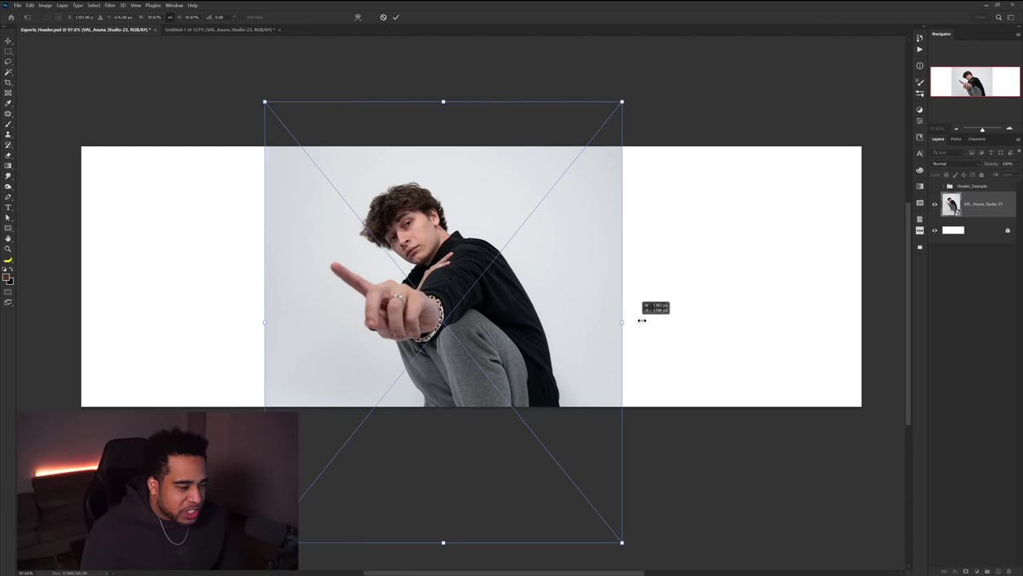
pyautogui.moveTo(642, 320); pyautogui.dragTo(827, 324)
pyautogui.moveTo(587, 256); pyautogui.dragTo(550, 347)
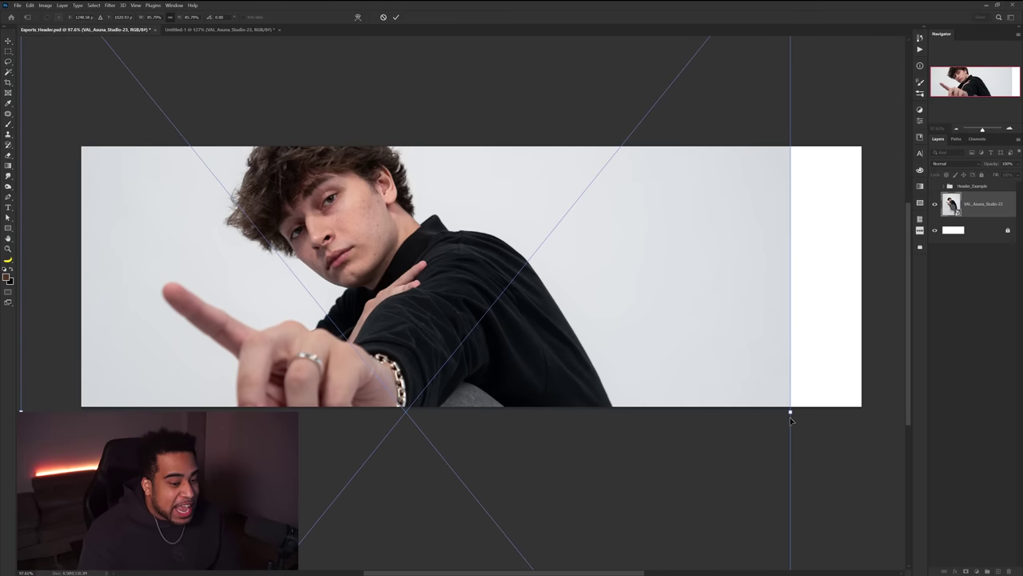
pyautogui.moveTo(790, 418); pyautogui.dragTo(769, 416)
pyautogui.moveTo(676, 407); pyautogui.dragTo(663, 407)
pyautogui.moveTo(603, 399); pyautogui.dragTo(635, 392)
pyautogui.press('Return')
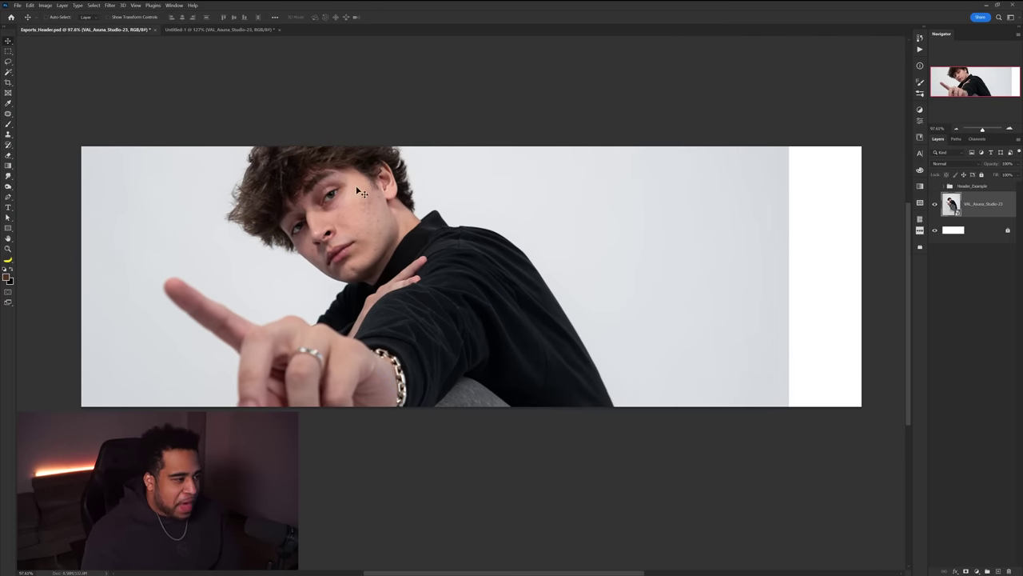
# Select the person in the photo with Select Subject set to Cloud (Detailed results).
pyautogui.moveTo(348, 238); pyautogui.dragTo(369, 248)
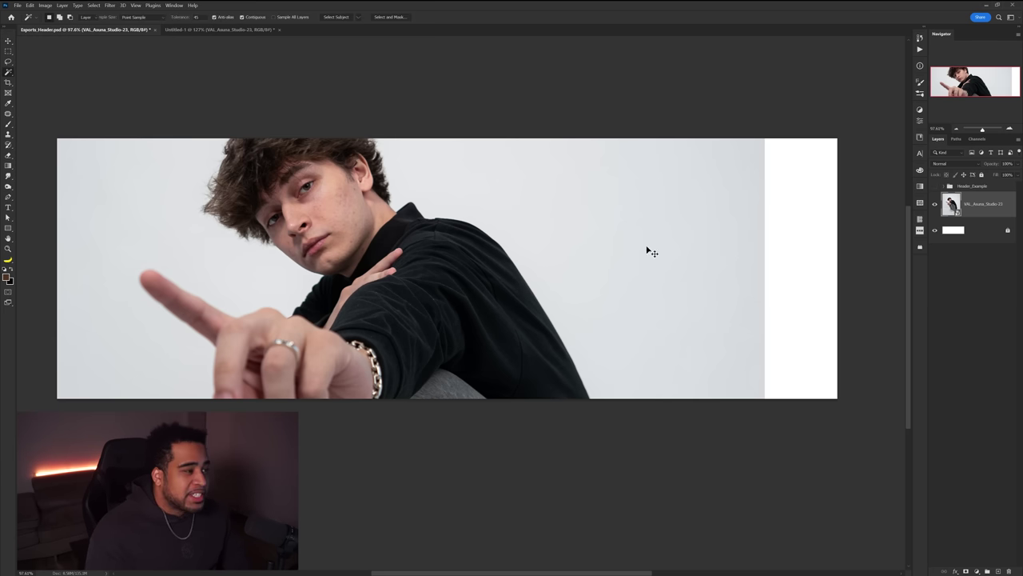
pyautogui.click(11, 74)
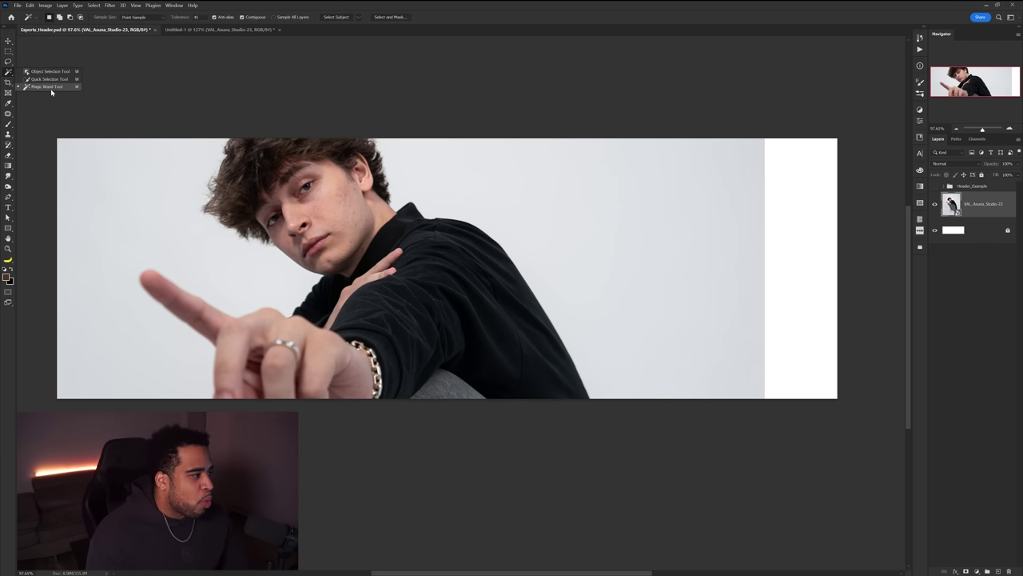
pyautogui.click(51, 89)
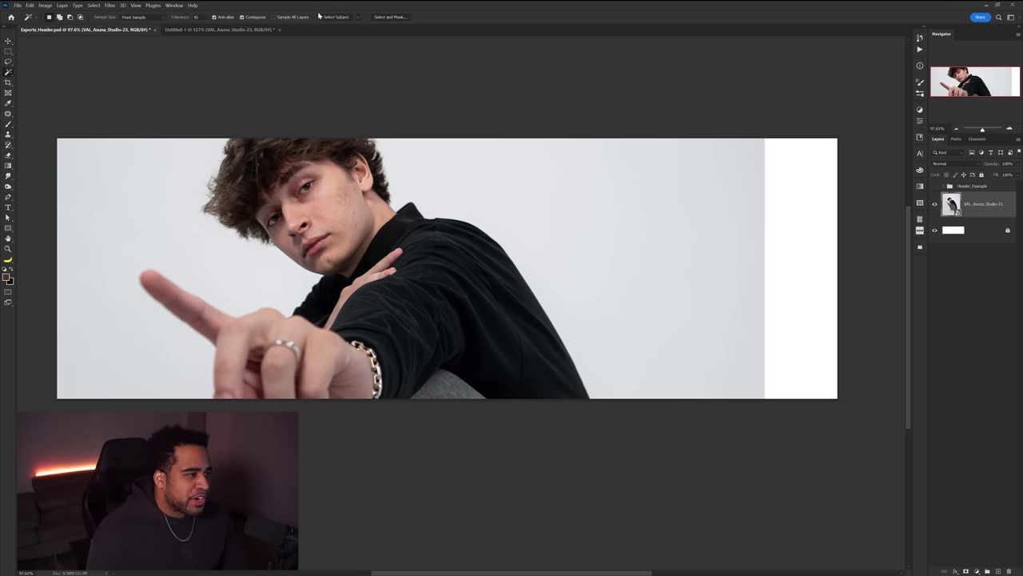
pyautogui.click(359, 17)
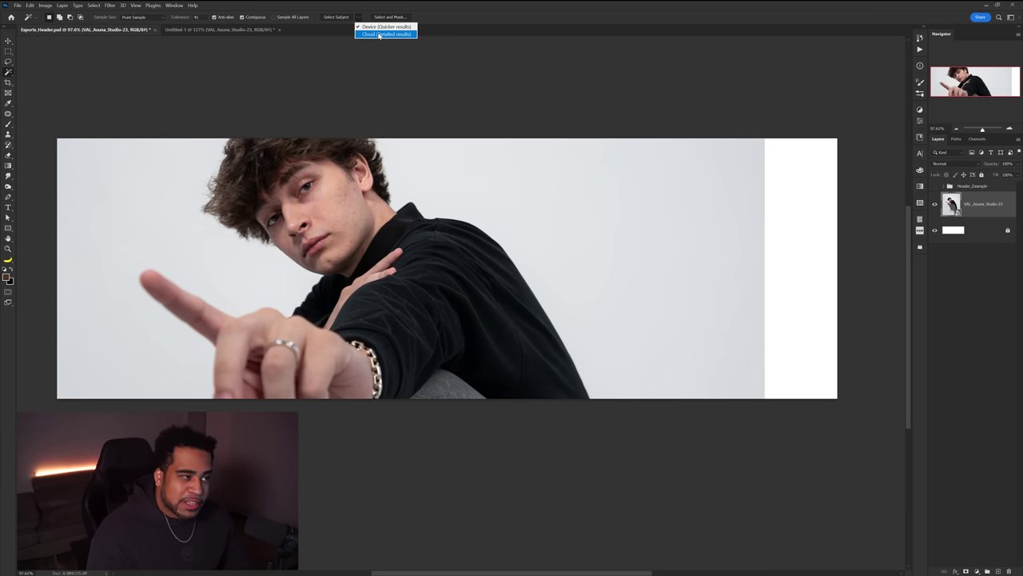
pyautogui.click(380, 35)
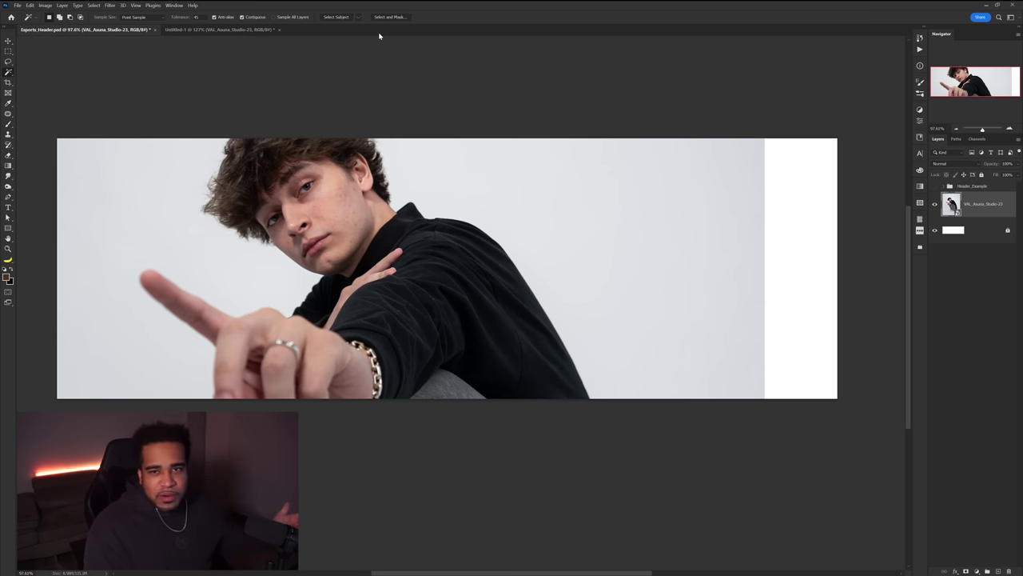
pyautogui.click(339, 16)
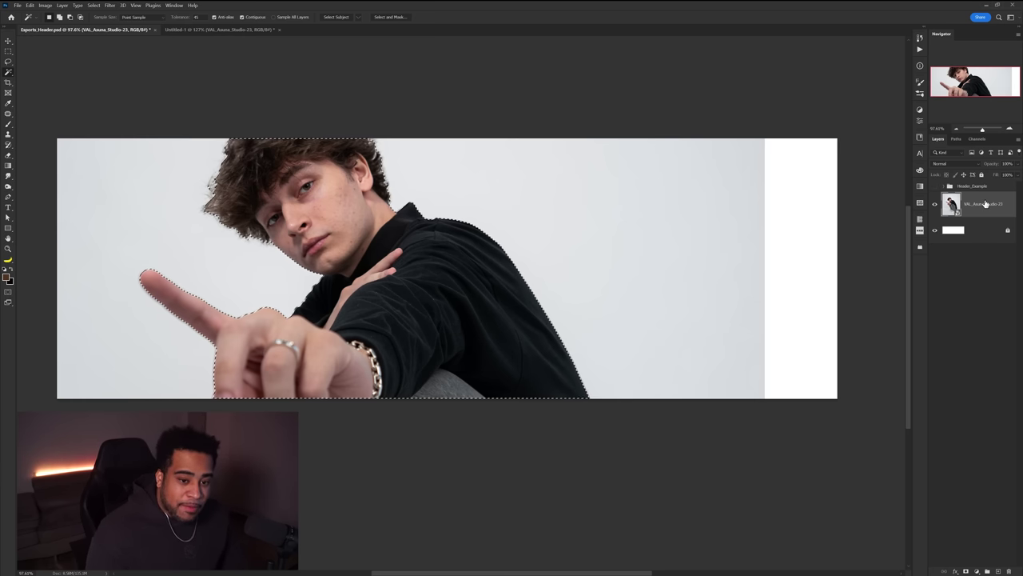
# Mask the photo to the selected person and enlarge the cut-out slightly on the banner.
pyautogui.click(966, 571)
pyautogui.hotkey('ctrl', 't')
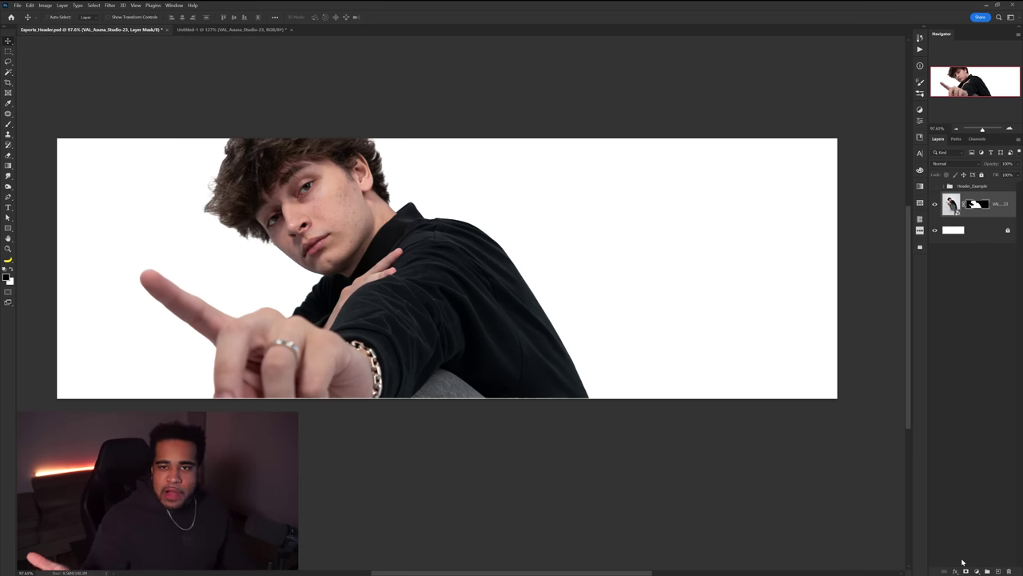
pyautogui.moveTo(765, 396)
pyautogui.mouseDown()
pyautogui.moveTo(788, 387)
pyautogui.moveTo(770, 405)
pyautogui.mouseUp()
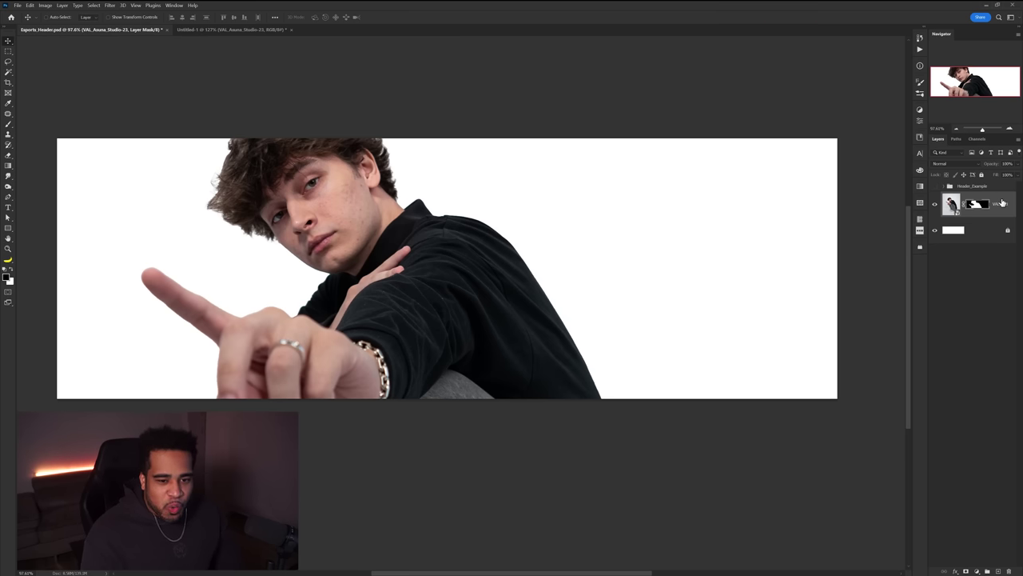
# Add a new layer between the white background and the cut-out and fill it with bright red.
pyautogui.click(982, 227)
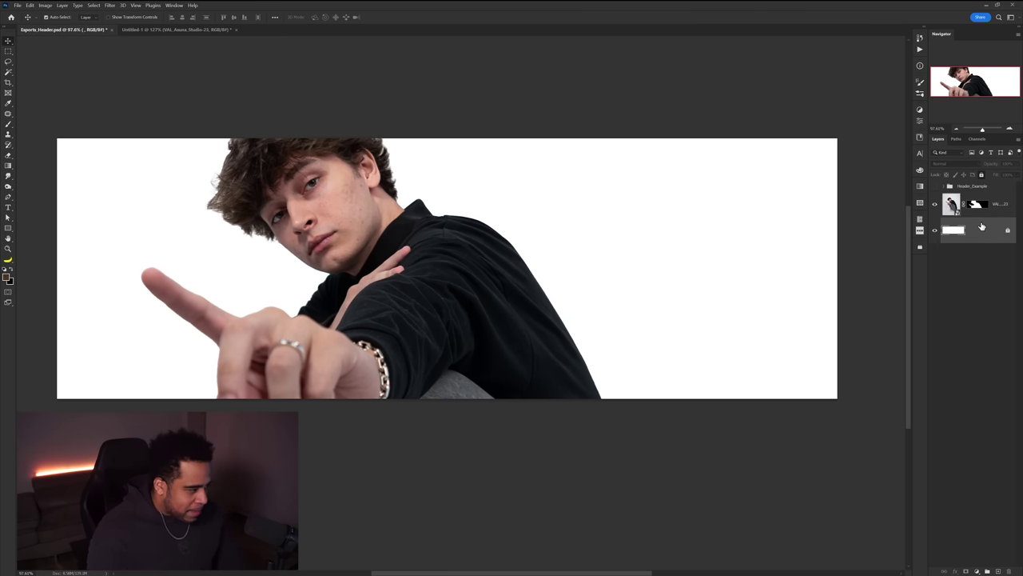
pyautogui.hotkey('ctrl', 'shift', 'n')
pyautogui.press('Return')
pyautogui.hotkey('alt', 'BackSpace')
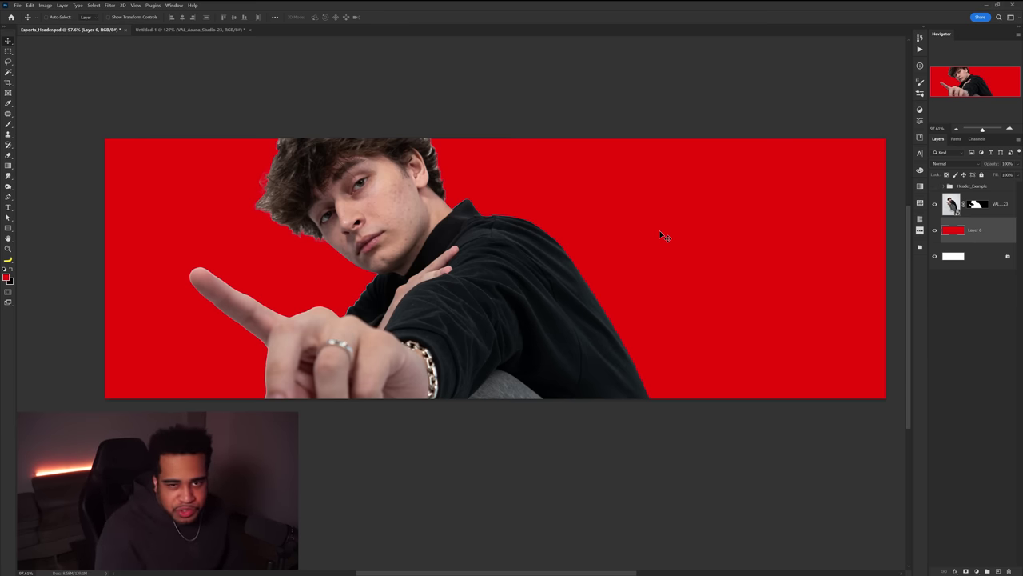
# Open the cut-out's layer mask in Select and Mask and refine the hair edge behind the ear.
pyautogui.scroll(2, 295, 184)
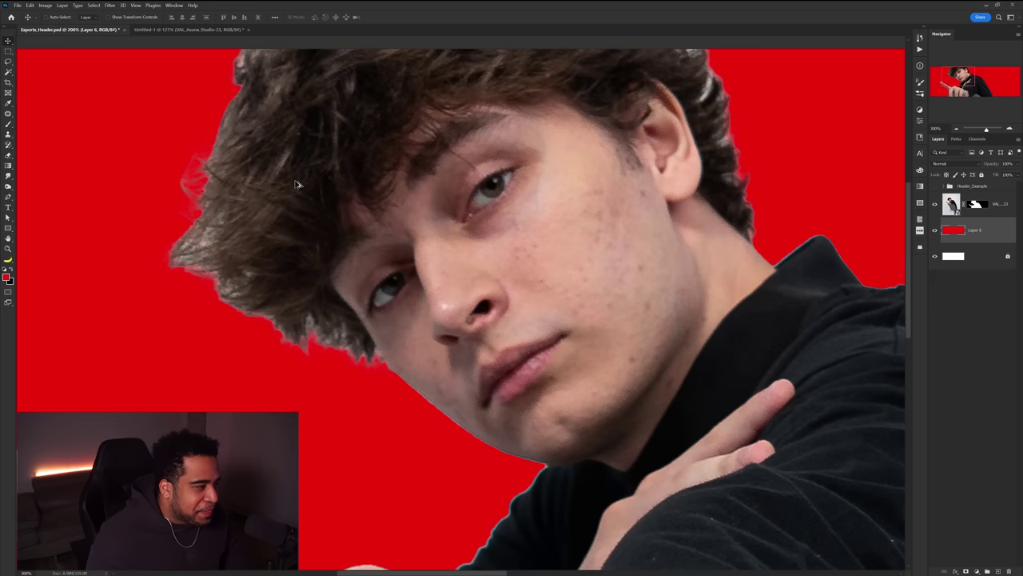
pyautogui.moveTo(296, 126); pyautogui.dragTo(291, 208)
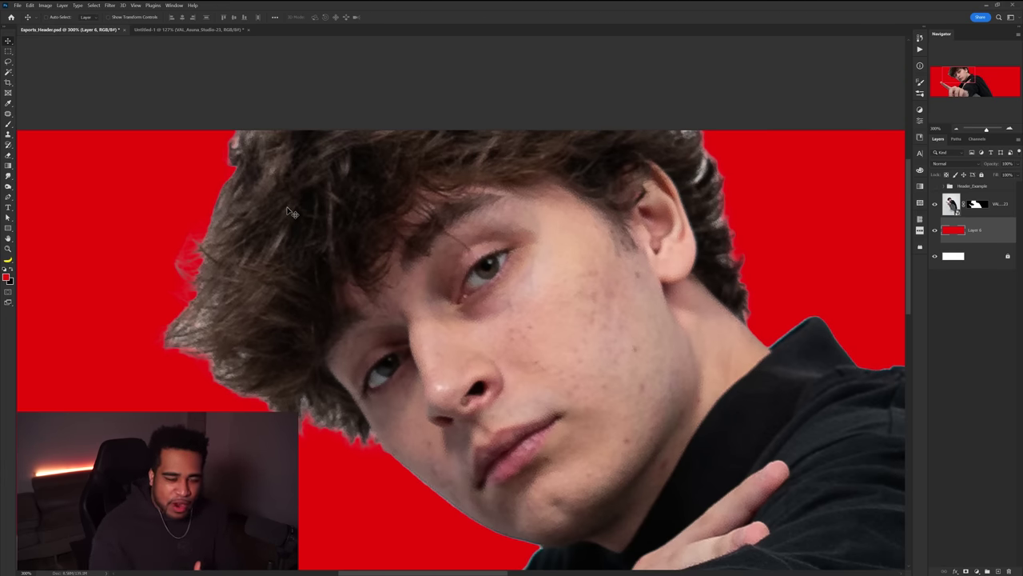
pyautogui.click(975, 204)
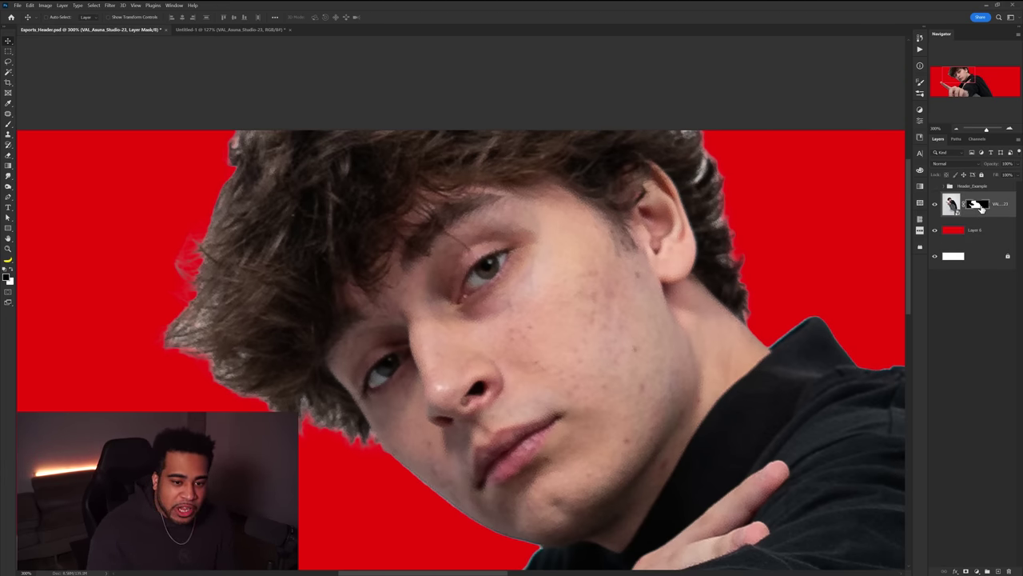
pyautogui.doubleClick(976, 206)
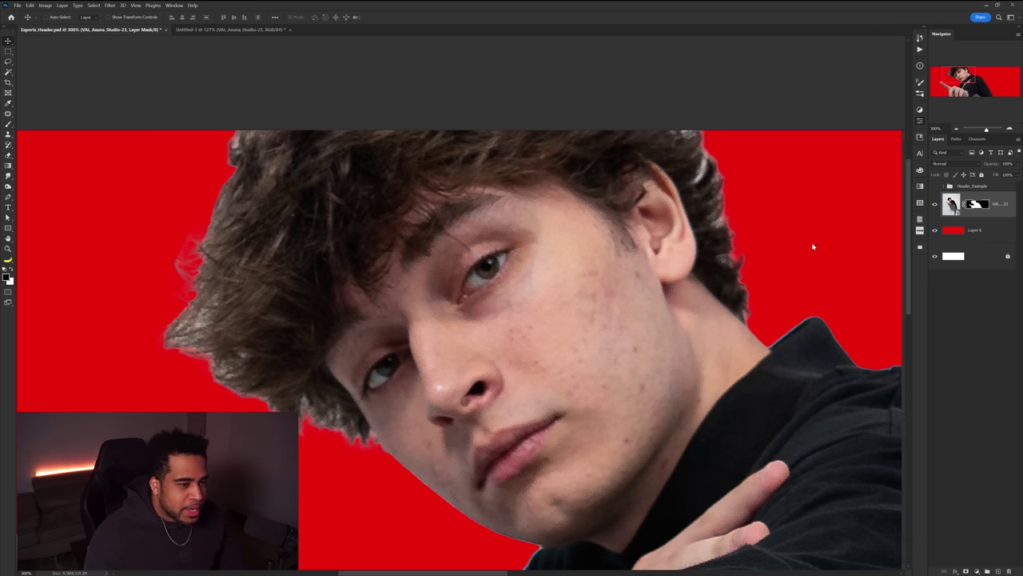
pyautogui.hotkey('ctrl', 'alt', 'r')
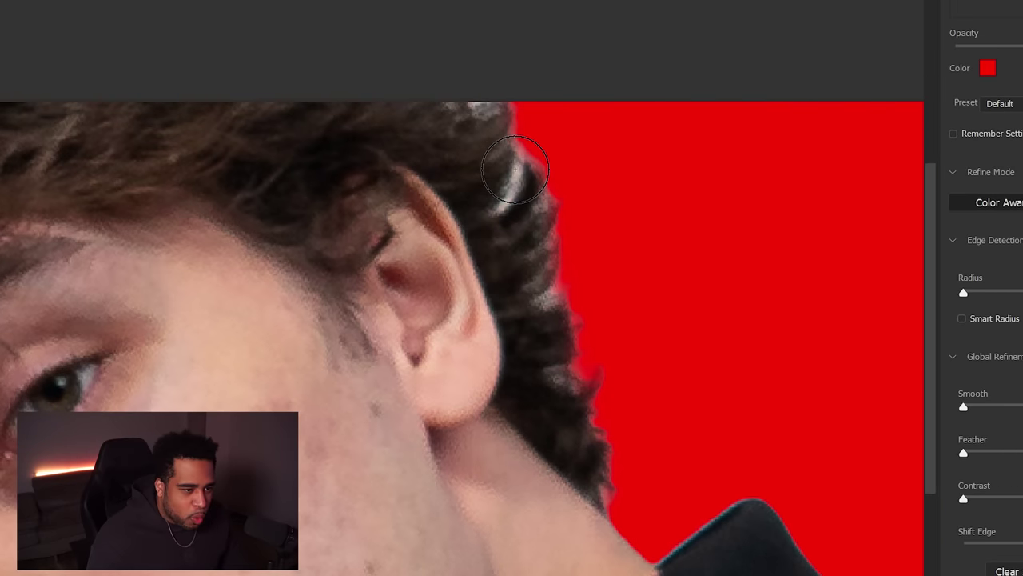
pyautogui.click(515, 170)
pyautogui.moveTo(516, 170); pyautogui.dragTo(472, 103)
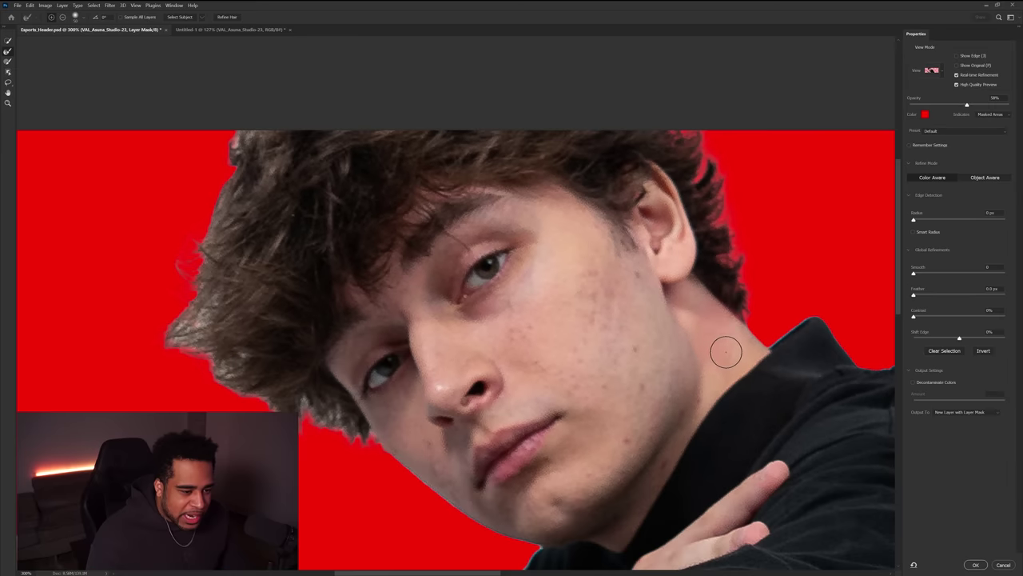
pyautogui.moveTo(726, 353)
pyautogui.mouseDown()
pyautogui.moveTo(624, 354)
pyautogui.moveTo(585, 323)
pyautogui.moveTo(677, 331)
pyautogui.mouseUp()
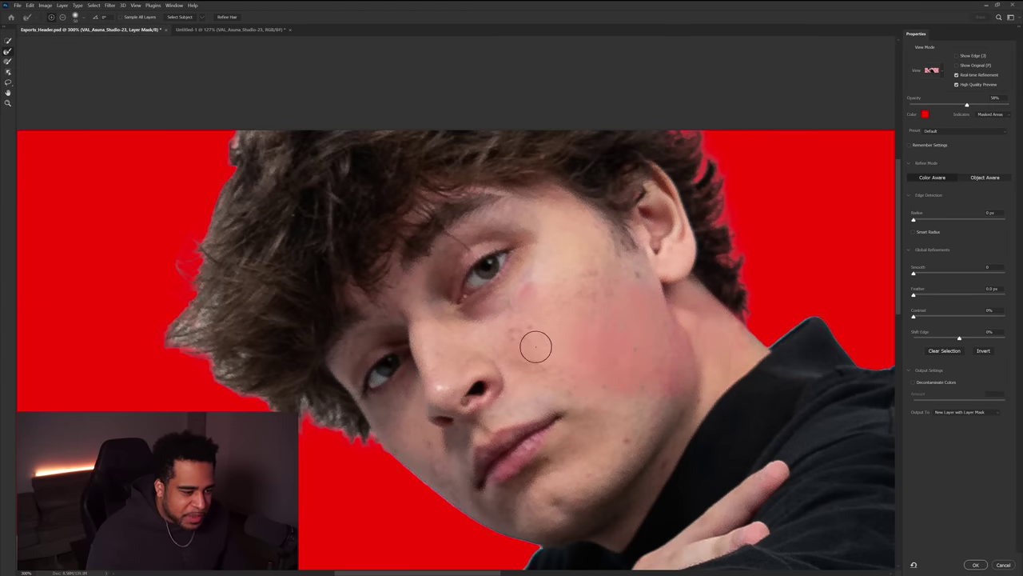
pyautogui.moveTo(536, 346); pyautogui.dragTo(623, 326)
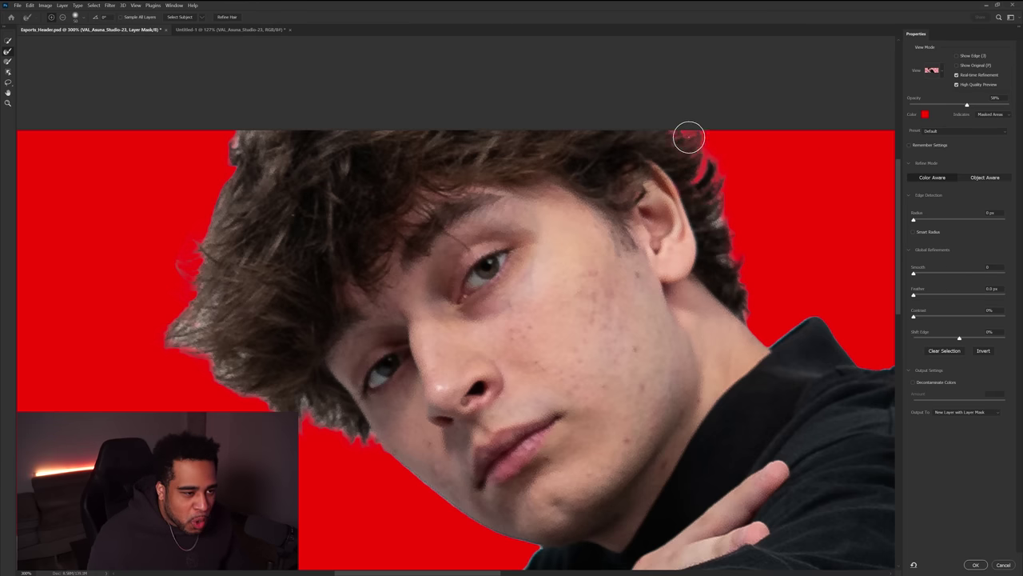
# Refine the hair edge on the forehead side and output the result as New Layer with Layer Mask.
pyautogui.moveTo(339, 165); pyautogui.dragTo(588, 186)
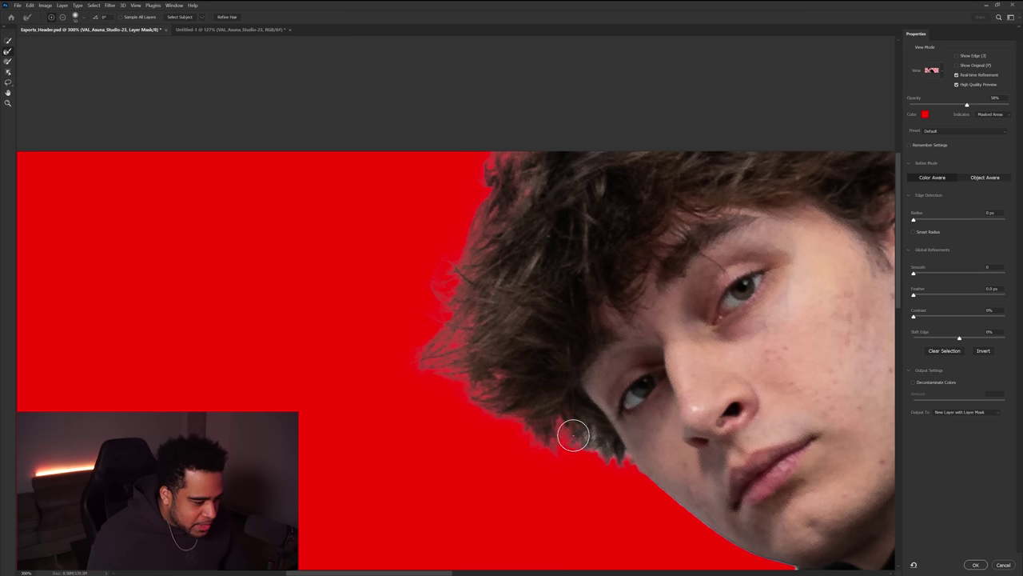
pyautogui.moveTo(614, 474); pyautogui.dragTo(477, 315)
pyautogui.scroll(-2, 493, 304)
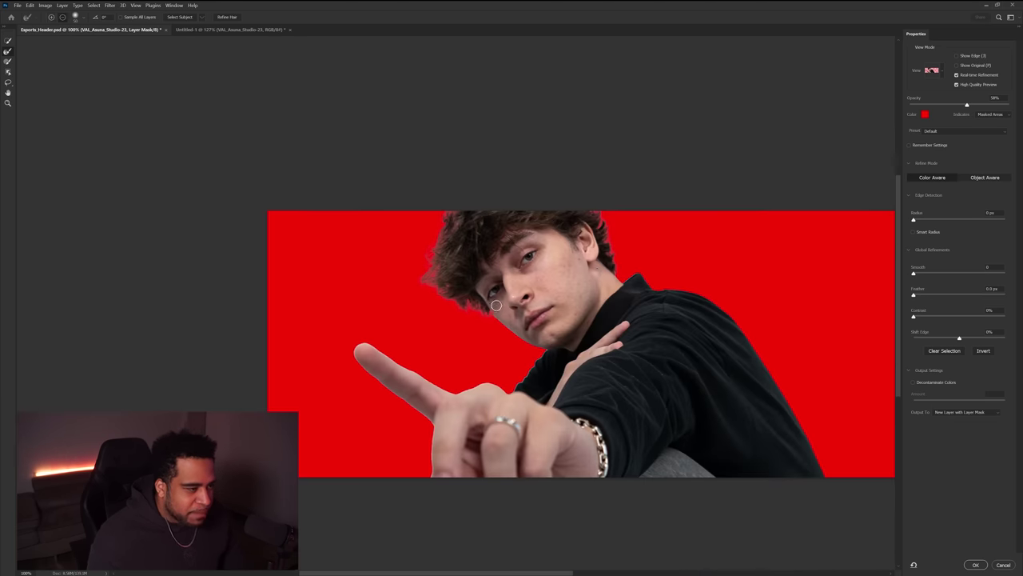
pyautogui.moveTo(609, 258); pyautogui.dragTo(596, 279)
pyautogui.scroll(1, 596, 280)
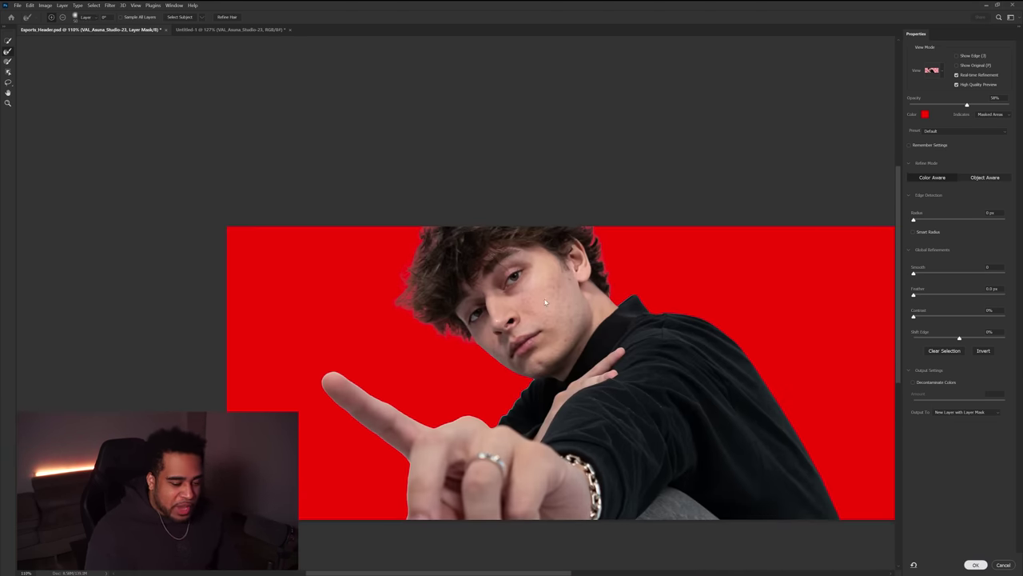
pyautogui.press('Return')
# Close the layer properties and compare the cut-out before and after the edge refinement.
pyautogui.click(213, 190)
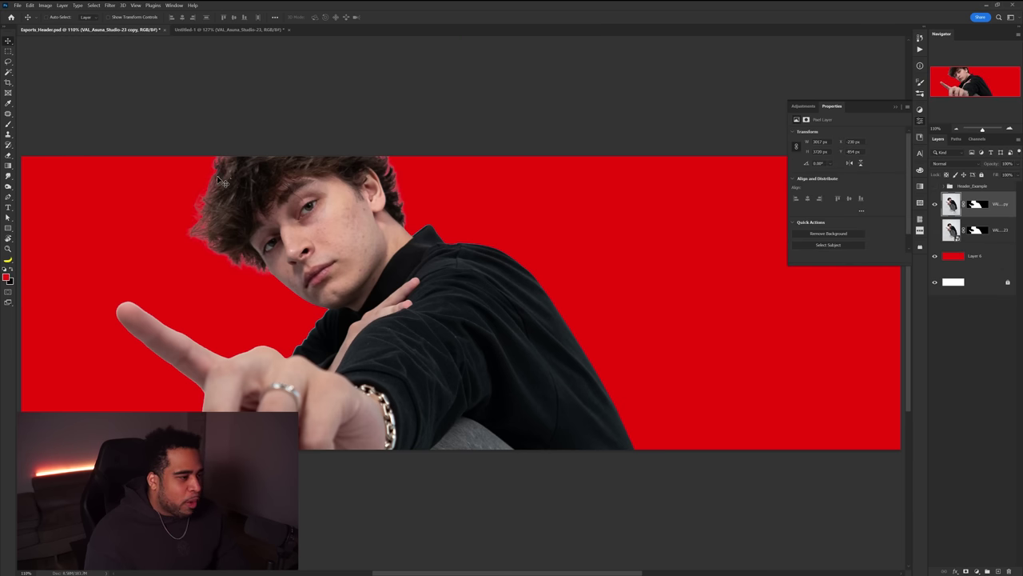
pyautogui.click(919, 121)
pyautogui.hotkey('ctrl', 'z')
pyautogui.hotkey('ctrl', 'shift', 'z')
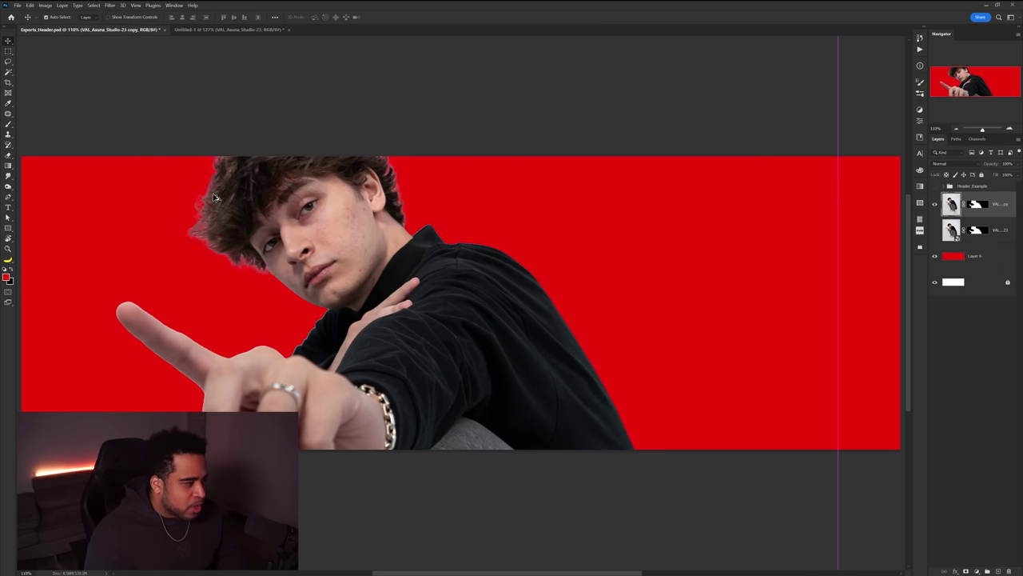
pyautogui.hotkey('ctrl', 'z')
pyautogui.hotkey('ctrl', 'shift', 'z')
# Examine the hair, collar and shoulder edges of the refined cut-out for leftover fringing against the red.
pyautogui.scroll(5, 214, 205)
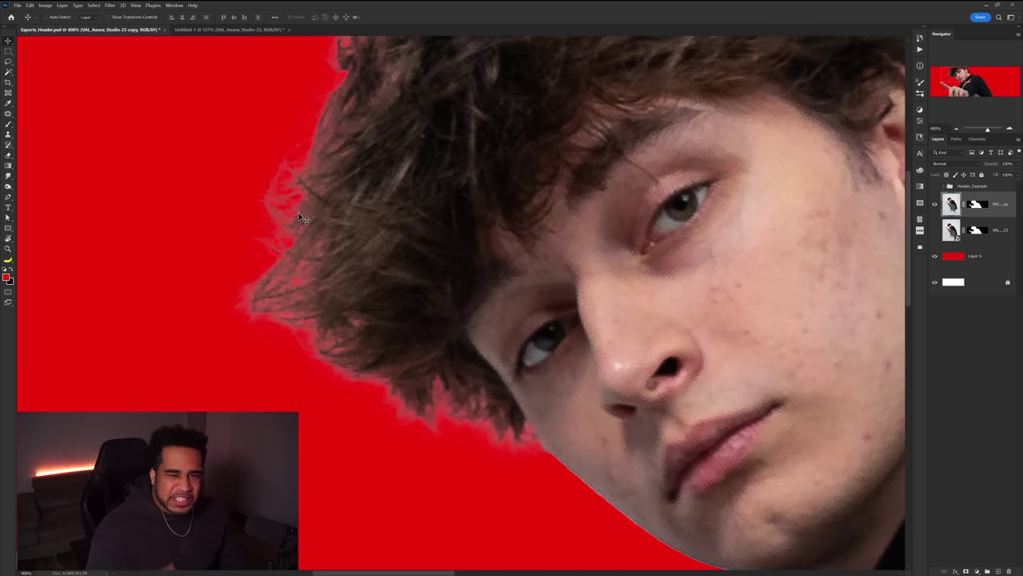
pyautogui.scroll(-5, 302, 217)
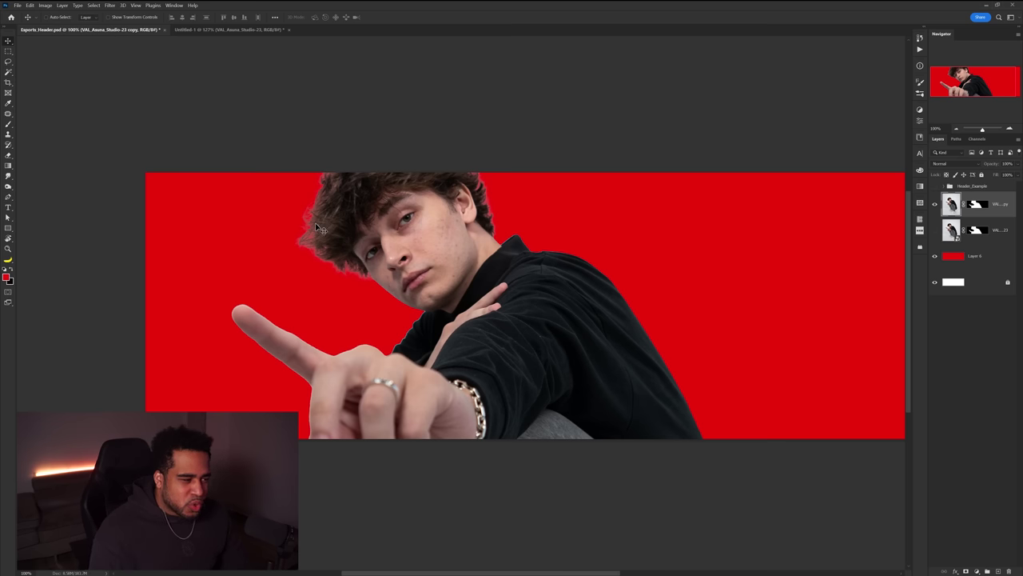
pyautogui.scroll(6, 516, 228)
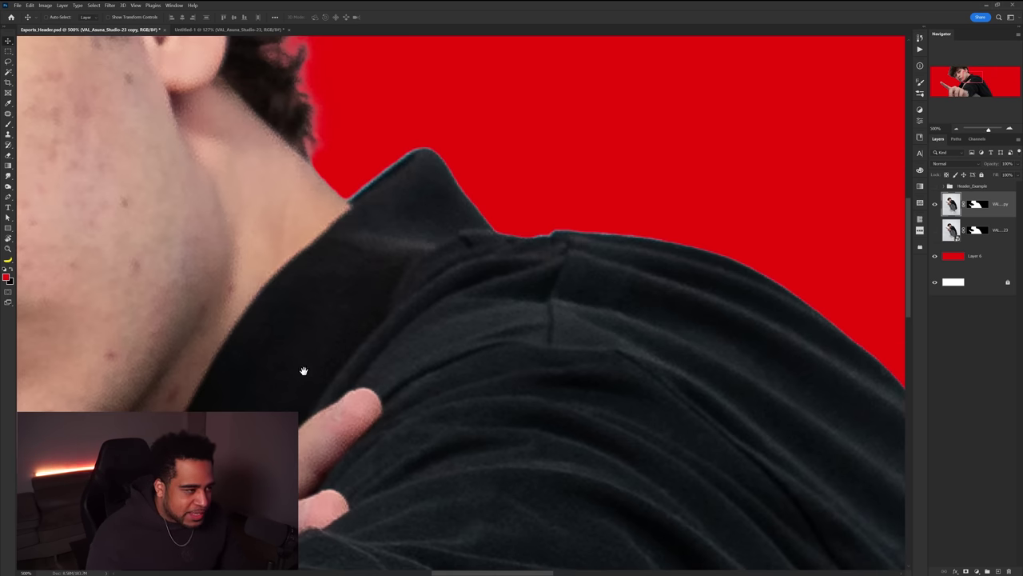
pyautogui.moveTo(303, 370); pyautogui.dragTo(378, 264)
pyautogui.scroll(-5, 255, 281)
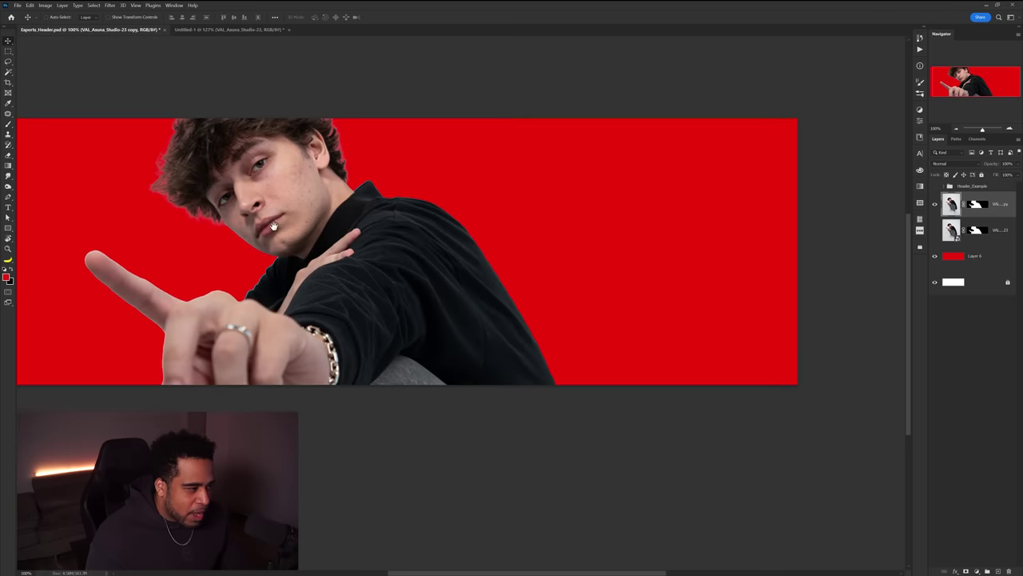
pyautogui.moveTo(273, 227); pyautogui.dragTo(344, 294)
pyautogui.scroll(3, 468, 271)
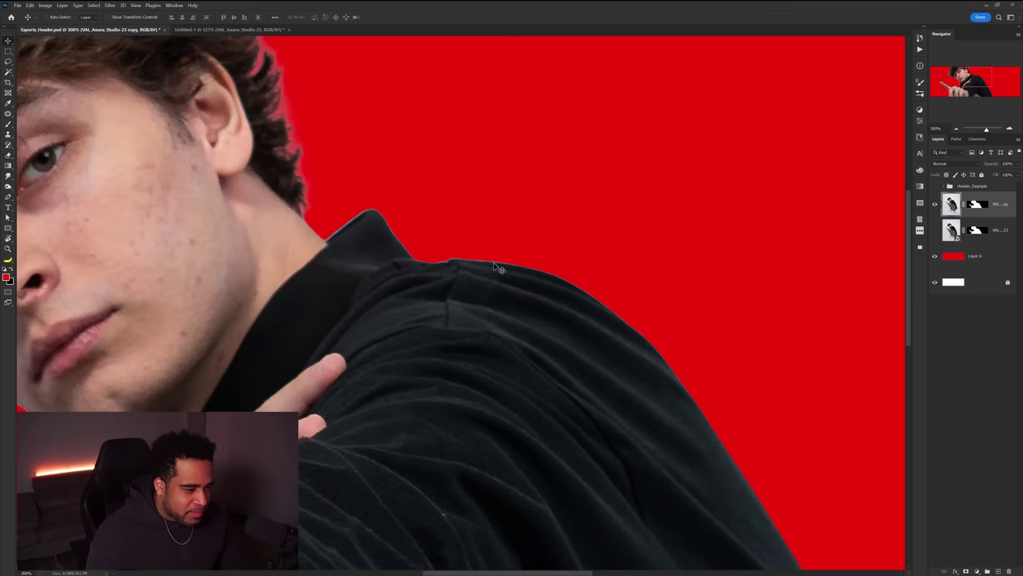
pyautogui.scroll(-3, 369, 224)
pyautogui.moveTo(370, 224); pyautogui.dragTo(529, 270)
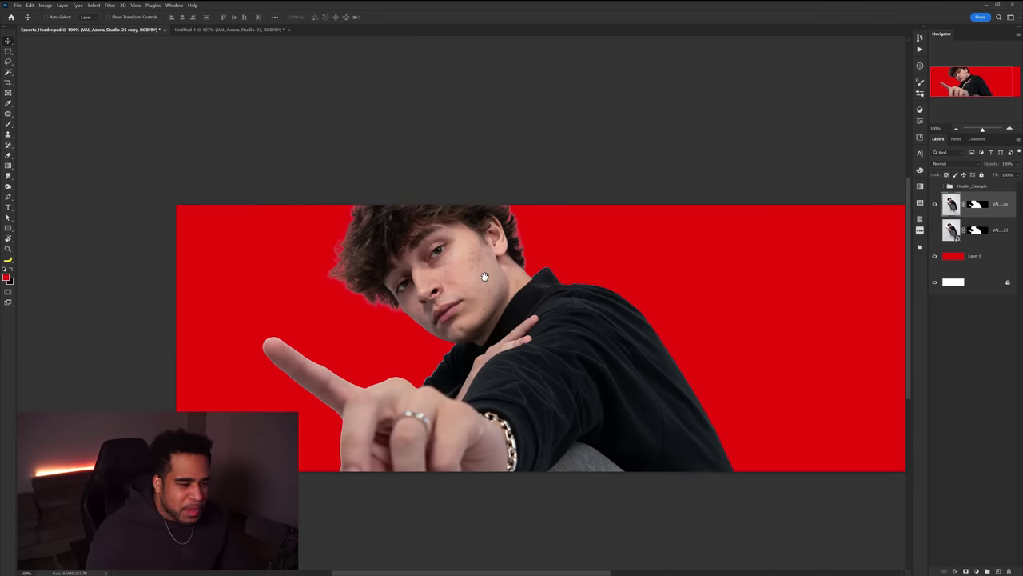
# Reopen the cut-out's layer mask in Select and Mask, decontaminate its colors at 100%, and output it as New Layer with Layer Mask.
pyautogui.click(977, 206)
pyautogui.doubleClick(980, 207)
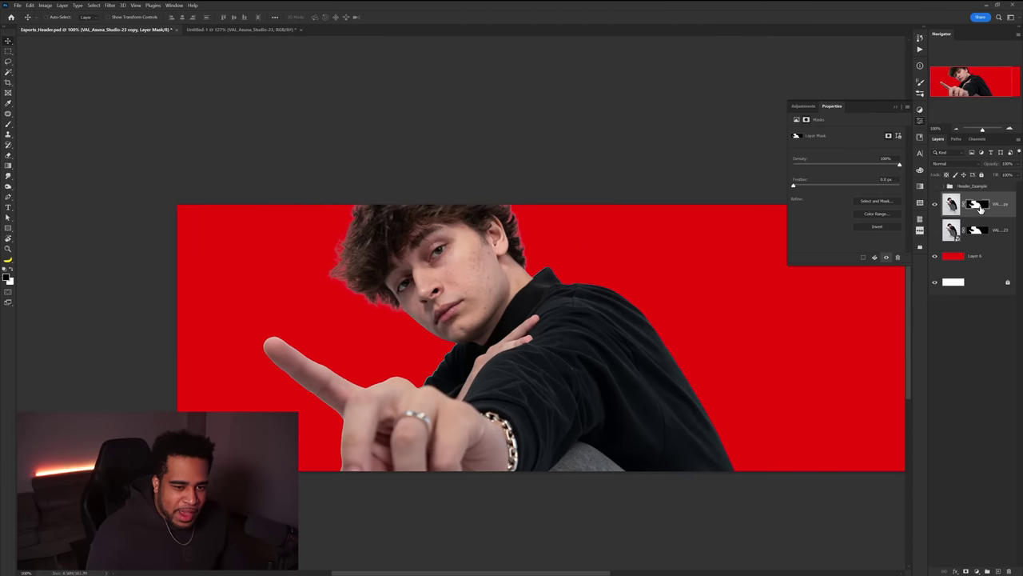
pyautogui.click(886, 202)
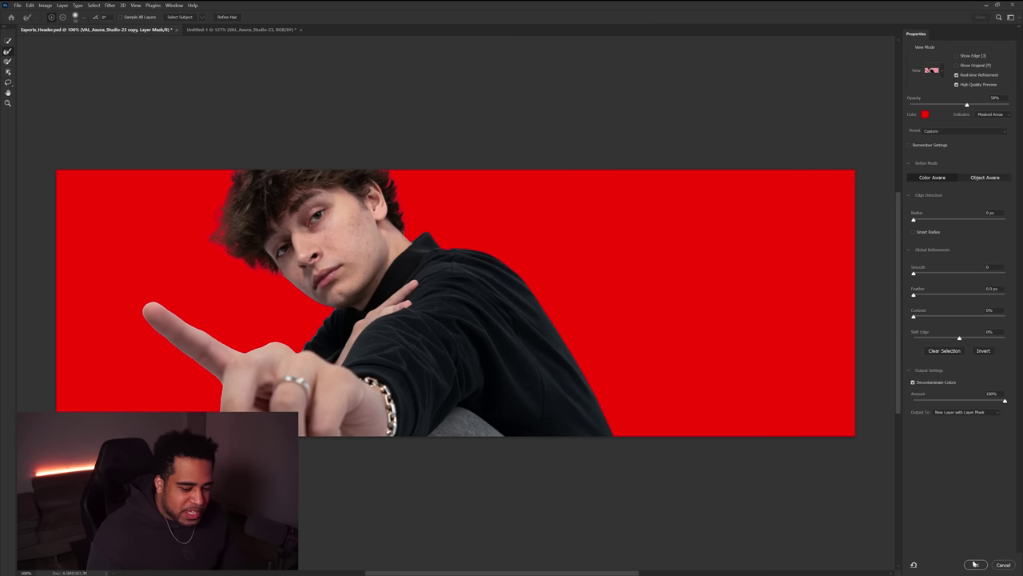
pyautogui.press('Return')
pyautogui.scroll(1, 267, 158)
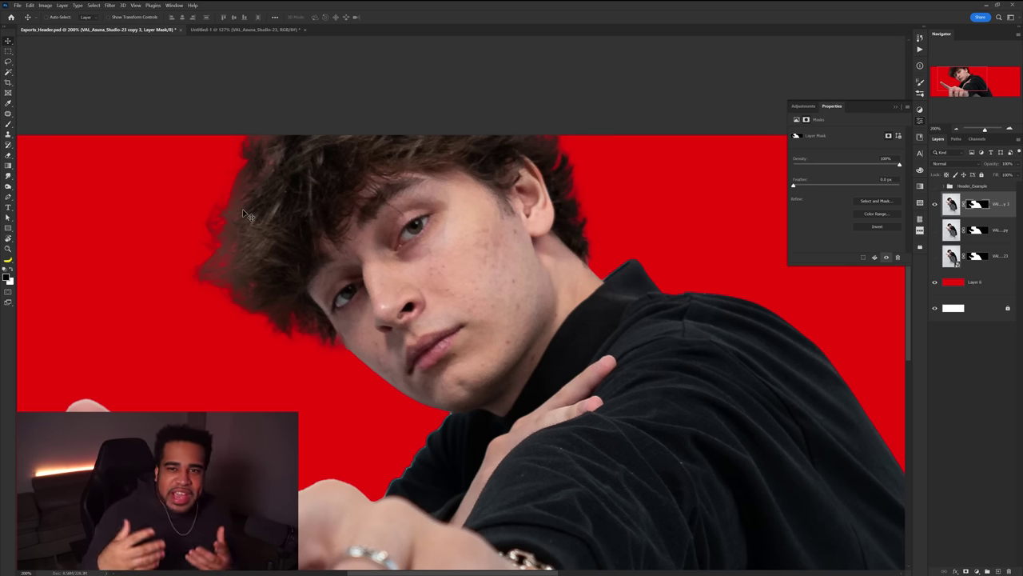
# Compare the hair and collar edges before and after color decontamination by undoing and redoing the change.
pyautogui.hotkey('ctrl', 'z')
pyautogui.hotkey('ctrl', 'shift', 'z')
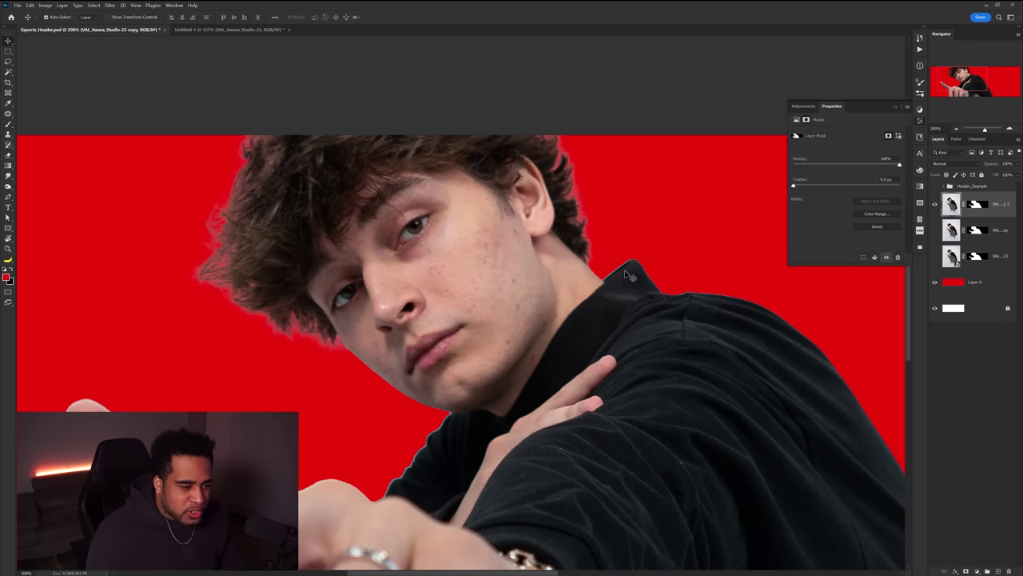
pyautogui.hotkey('ctrl', 'z')
pyautogui.hotkey('ctrl', 'shift', 'z')
pyautogui.hotkey('ctrl', 'z')
pyautogui.hotkey('ctrl', 'shift', 'z')
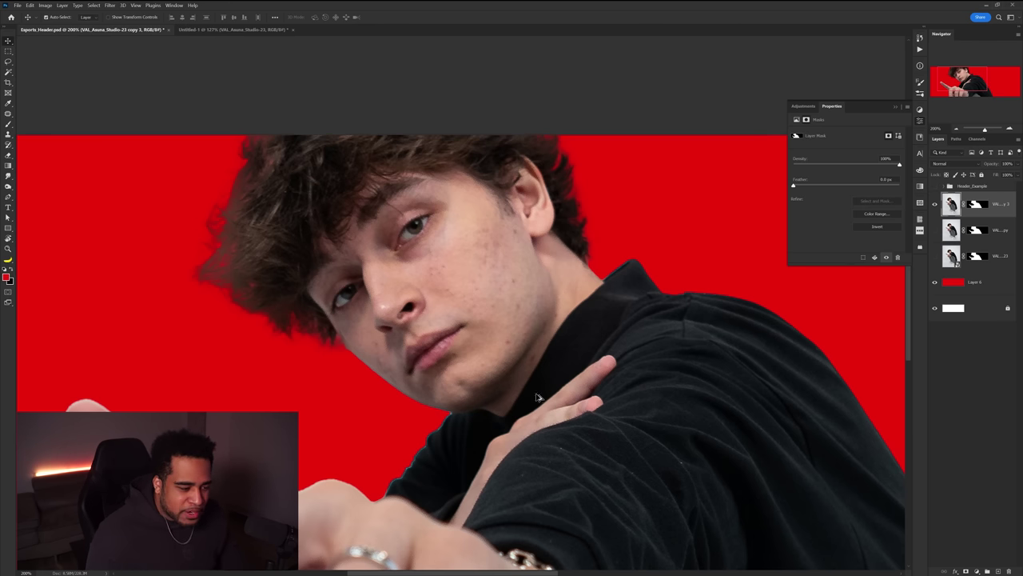
pyautogui.hotkey('ctrl', 'z')
pyautogui.hotkey('ctrl', 'z')
pyautogui.hotkey('ctrl', 'z')
pyautogui.hotkey('ctrl', 'shift', 'z')
pyautogui.hotkey('ctrl', 'shift', 'z')
pyautogui.hotkey('ctrl', 'shift', 'z')
pyautogui.hotkey('ctrl', 'shift', 'z')
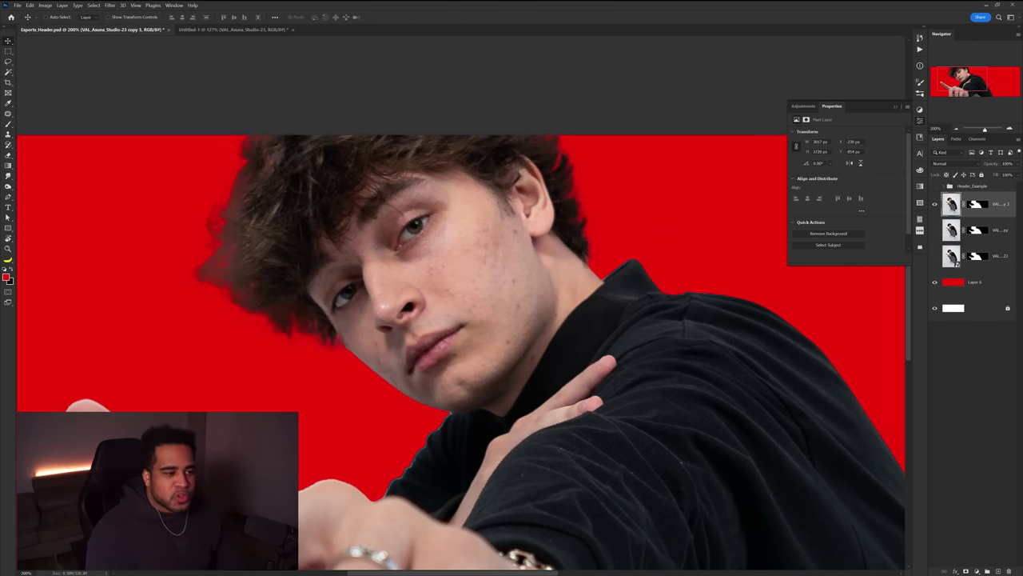
# Close the layer properties and convert the decontaminated cut-out layer to a smart object.
pyautogui.click(919, 117)
pyautogui.scroll(-2, 668, 209)
pyautogui.moveTo(676, 283); pyautogui.dragTo(535, 291)
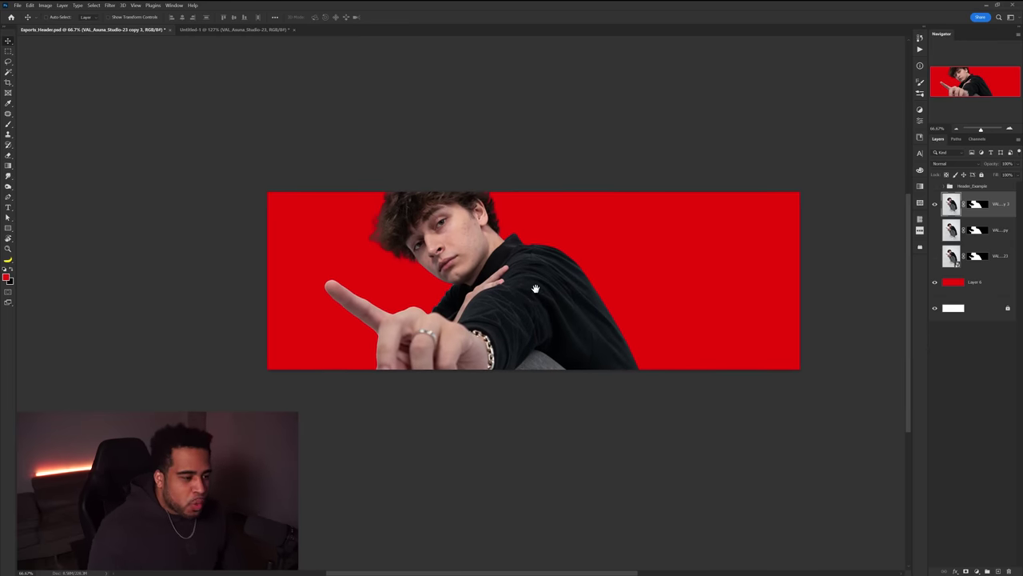
pyautogui.scroll(1, 507, 276)
pyautogui.rightClick(1001, 206)
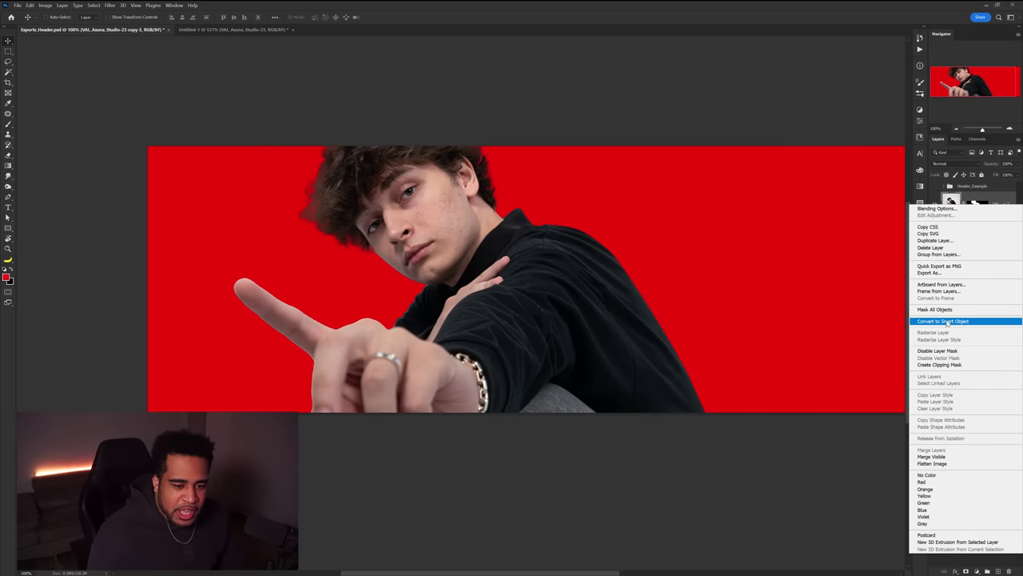
pyautogui.click(954, 322)
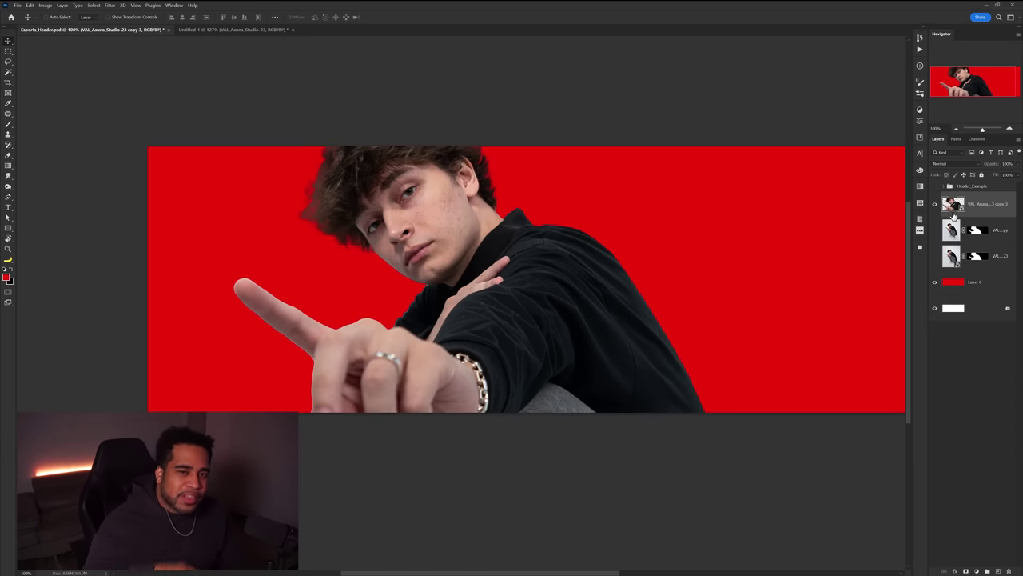
# Add the title text "Asuna" beside the player's shoulder and enlarge it to fill the empty red area.
pyautogui.moveTo(541, 211); pyautogui.dragTo(457, 239)
pyautogui.press('t')
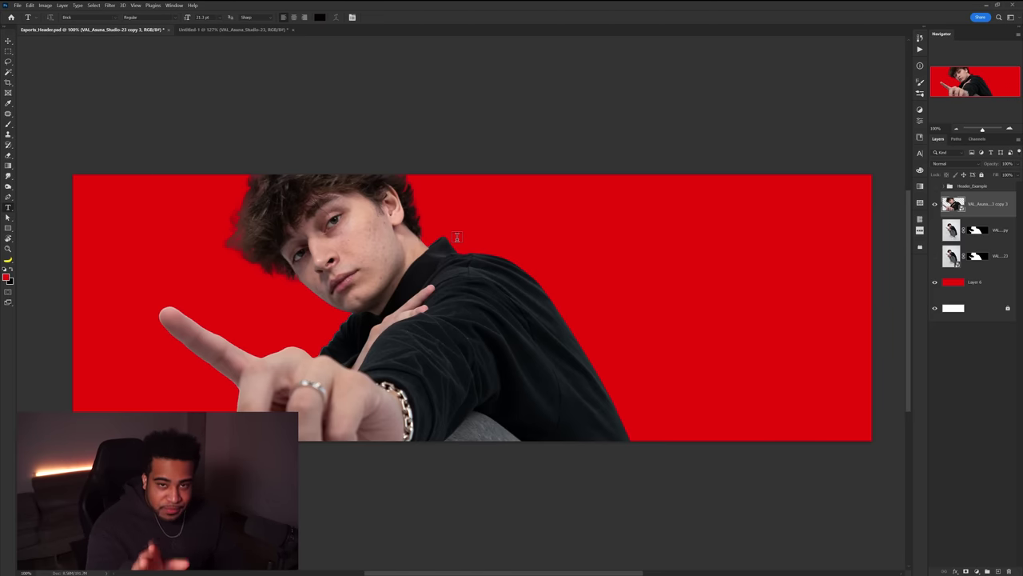
pyautogui.click(566, 307)
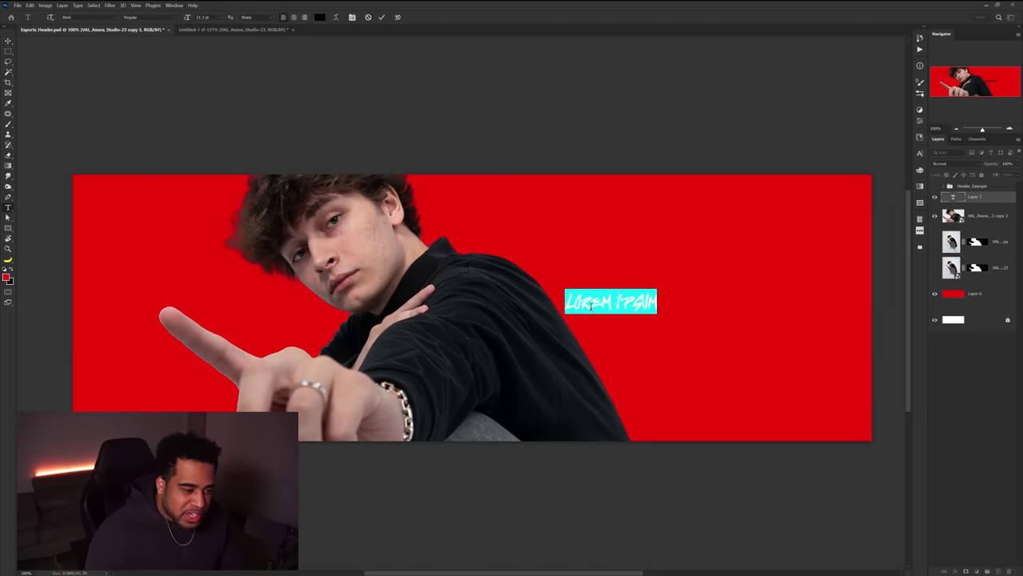
pyautogui.write('Asuna')
pyautogui.hotkey('ctrl', 'Return')
pyautogui.hotkey('ctrl', 't')
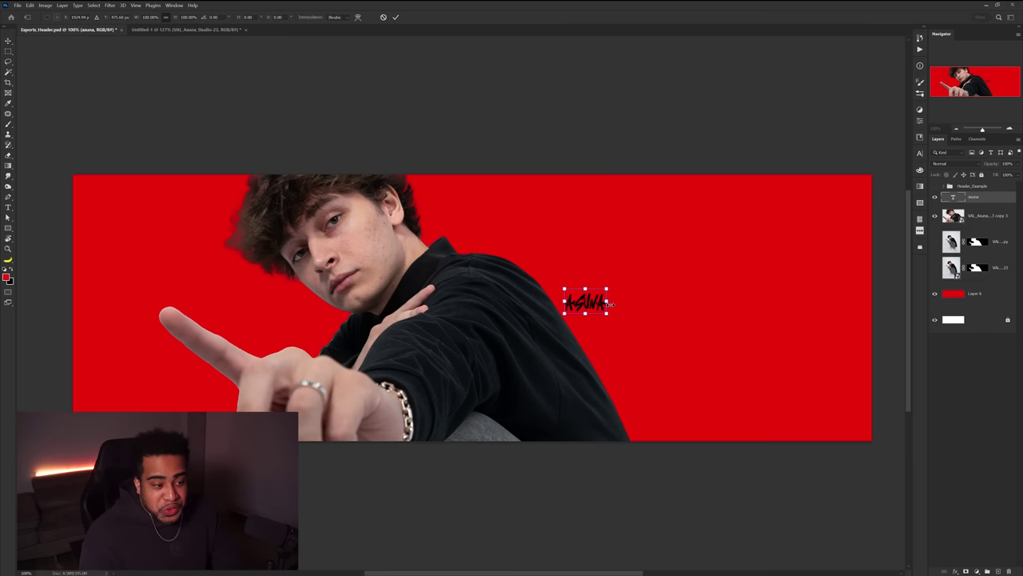
pyautogui.moveTo(607, 302); pyautogui.dragTo(813, 296)
pyautogui.press('Return')
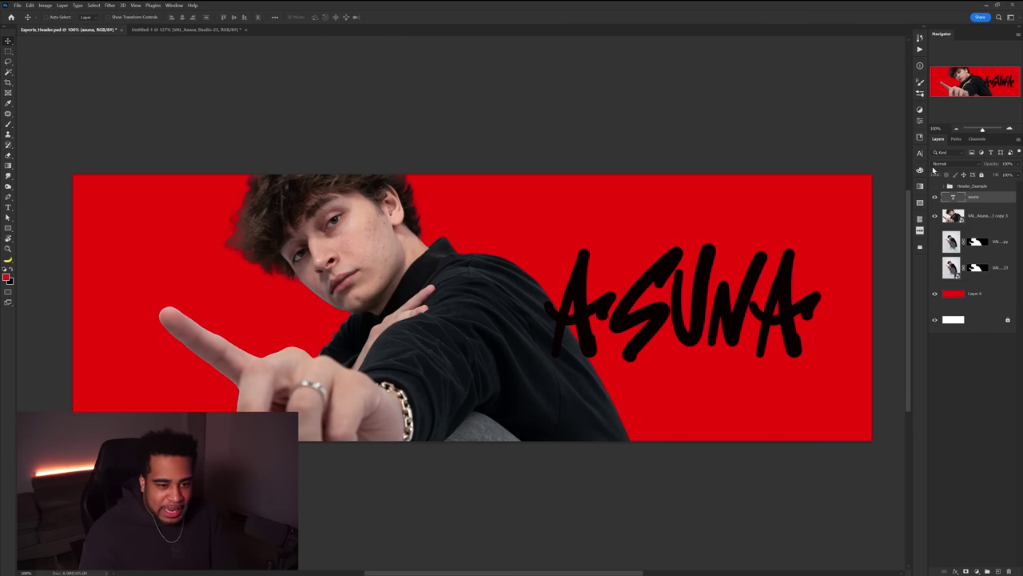
# Change the title's font to Druk Cyr Heavy Italic.
pyautogui.click(920, 153)
pyautogui.write('drak')
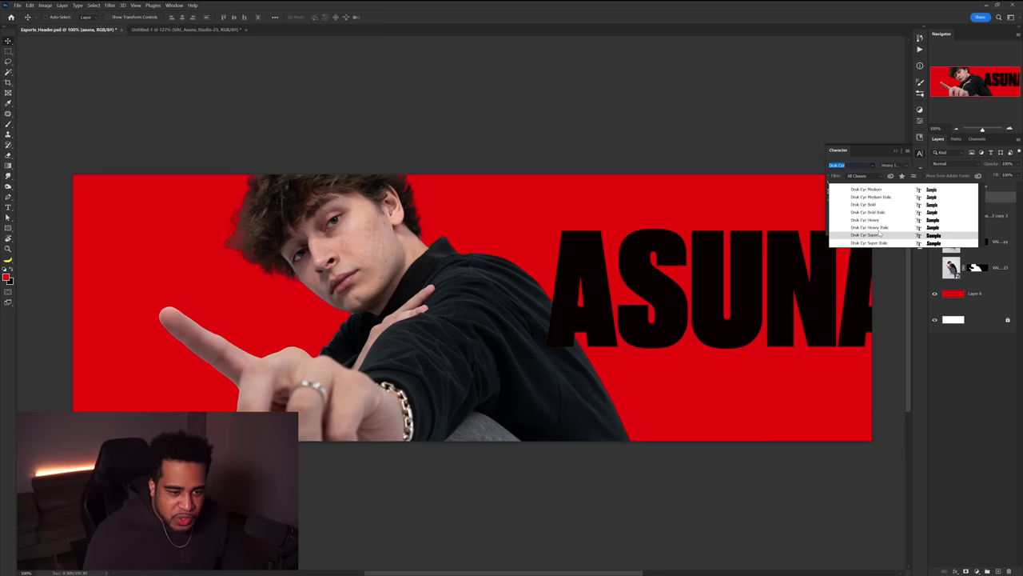
pyautogui.click(875, 228)
# Set the title's text color to off-white f4ecec.
pyautogui.click(900, 202)
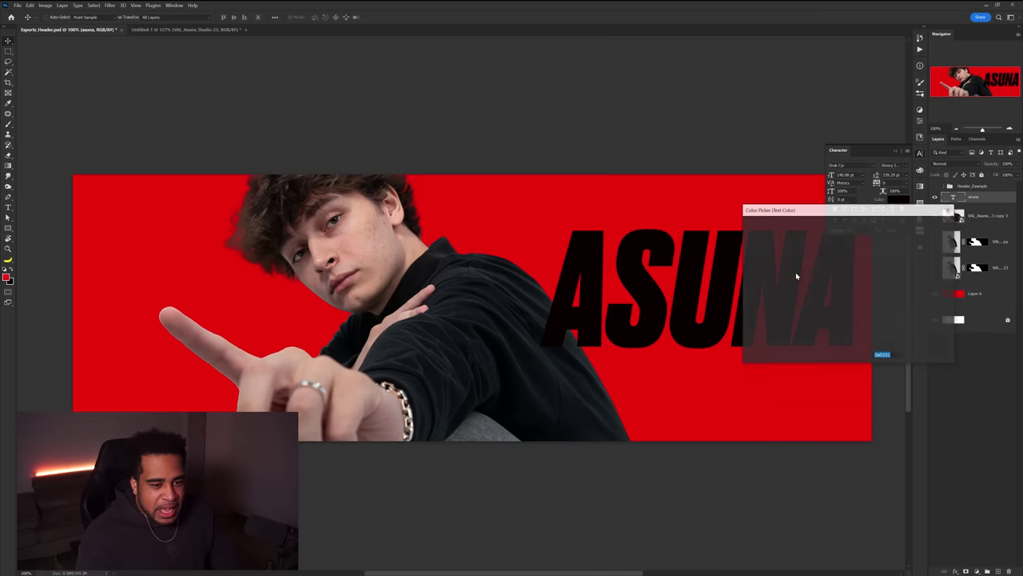
pyautogui.moveTo(796, 272); pyautogui.dragTo(741, 219)
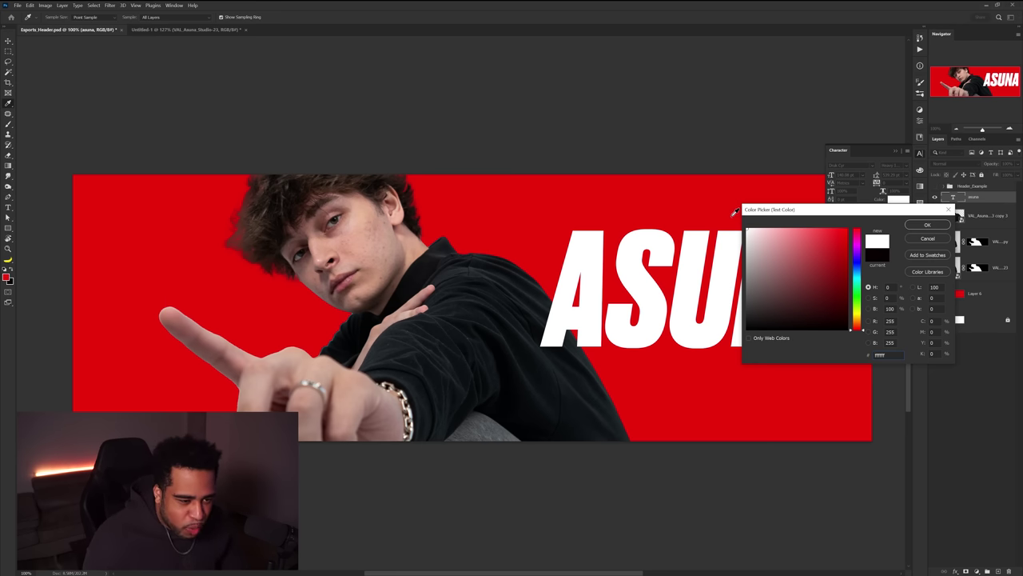
pyautogui.click(750, 232)
pyautogui.moveTo(750, 231); pyautogui.dragTo(749, 232)
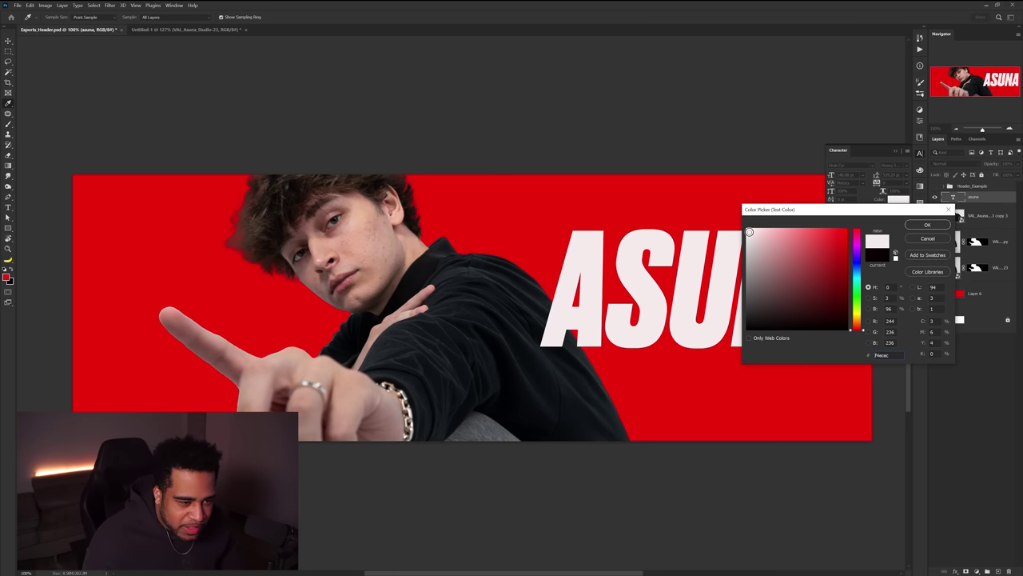
pyautogui.click(928, 225)
pyautogui.click(919, 153)
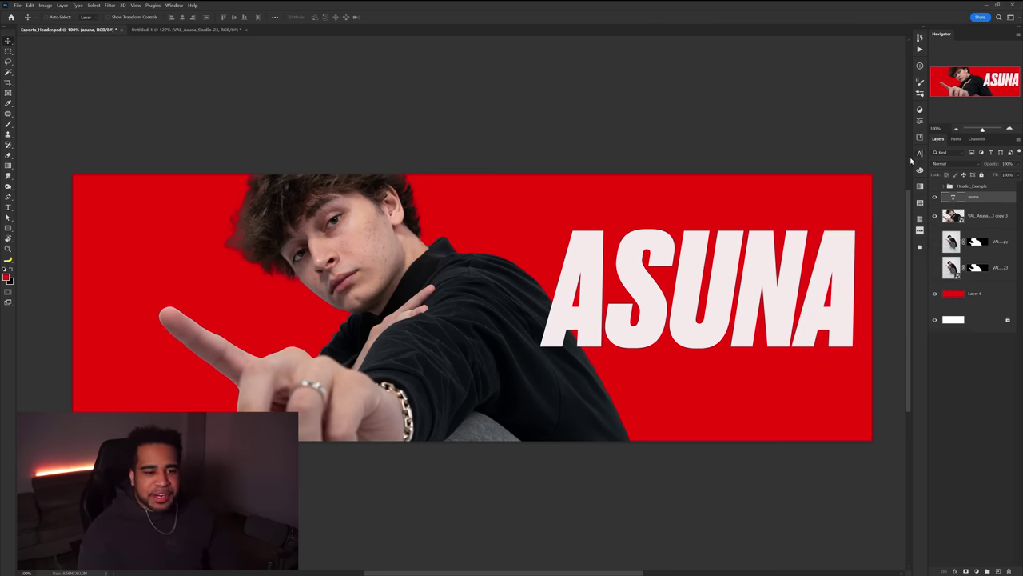
# Scale the ASUNA title down slightly so it has more margin from the banner's edge.
pyautogui.hotkey('ctrl', 't')
pyautogui.moveTo(859, 211); pyautogui.dragTo(826, 224)
pyautogui.press('Return')
# Duplicate the ASUNA title below itself and shrink the copy to subtitle size.
pyautogui.moveTo(714, 297); pyautogui.dragTo(752, 360)
pyautogui.hotkey('ctrl', 't')
pyautogui.moveTo(823, 404); pyautogui.dragTo(705, 389)
pyautogui.press('Return')
# Replace the small copy's text with "VALORANT PRO PLAYER" and scale it down beneath the right end of the title.
pyautogui.press('t')
pyautogui.click(706, 388)
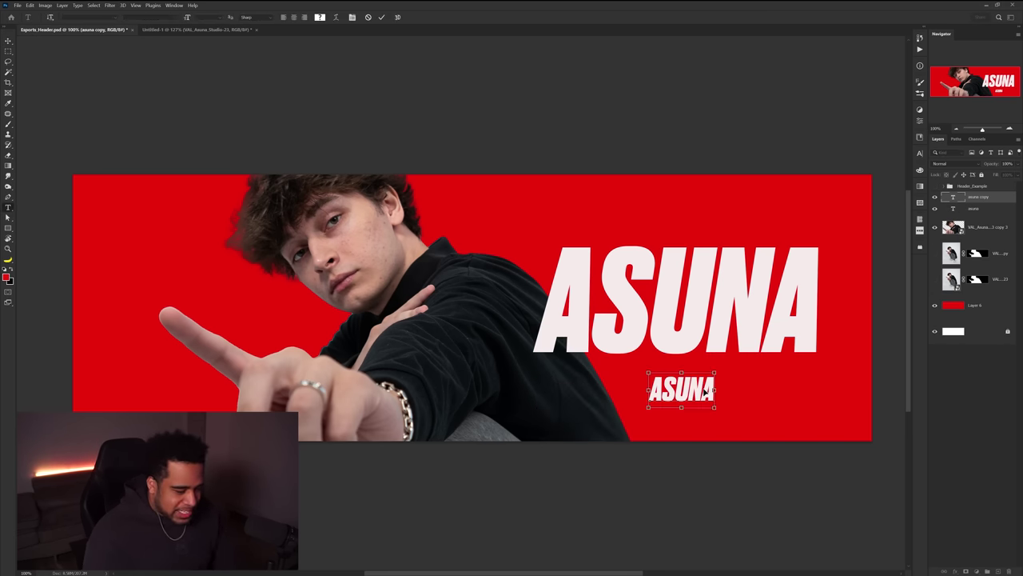
pyautogui.hotkey('ctrl', 'a')
pyautogui.hotkey('ctrl', 'a')
pyautogui.write('VALORANT PR')
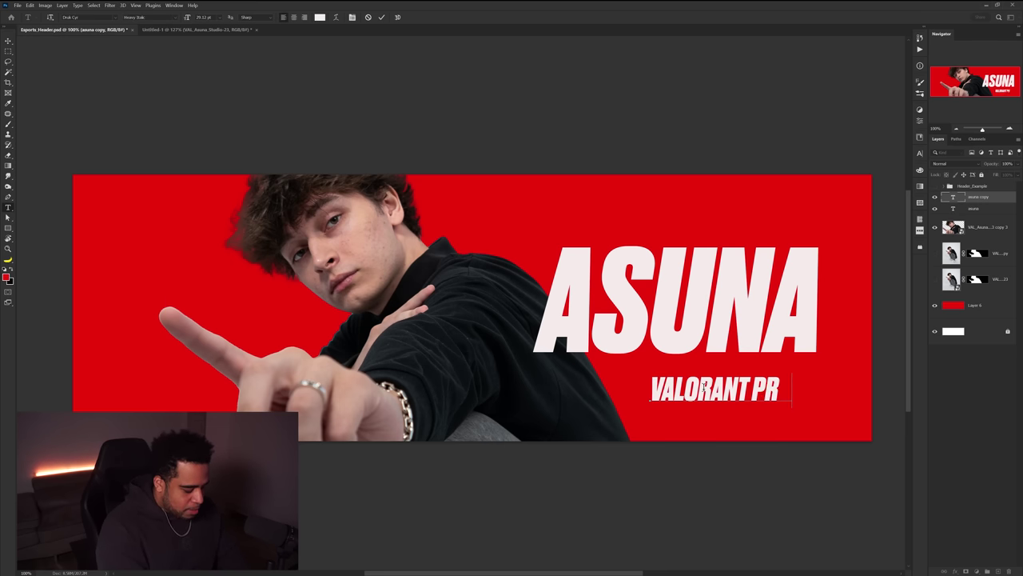
pyautogui.write('O PLAYER')
pyautogui.hotkey('ctrl', 'Return')
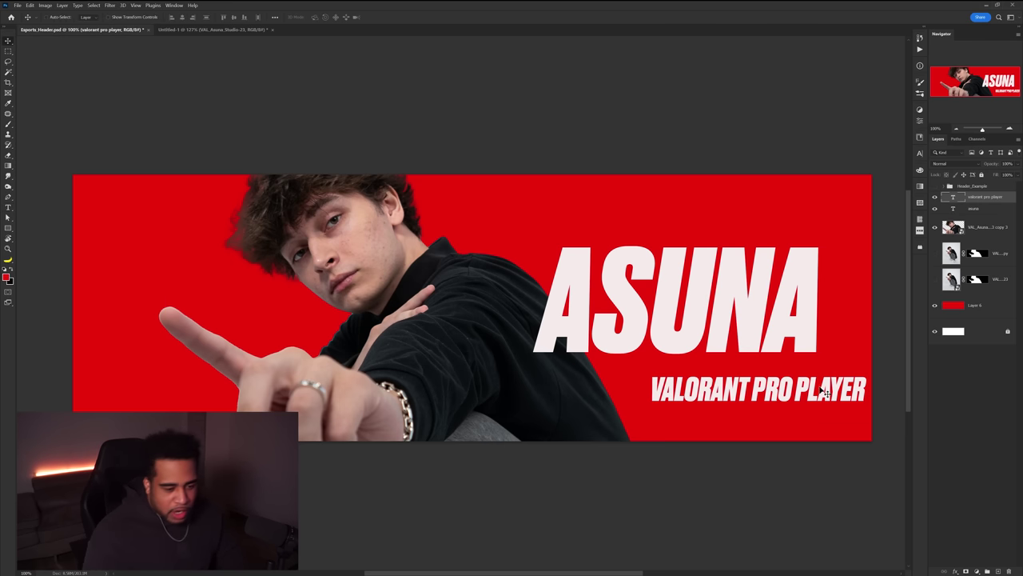
pyautogui.hotkey('ctrl', 't')
pyautogui.moveTo(873, 376); pyautogui.dragTo(723, 399)
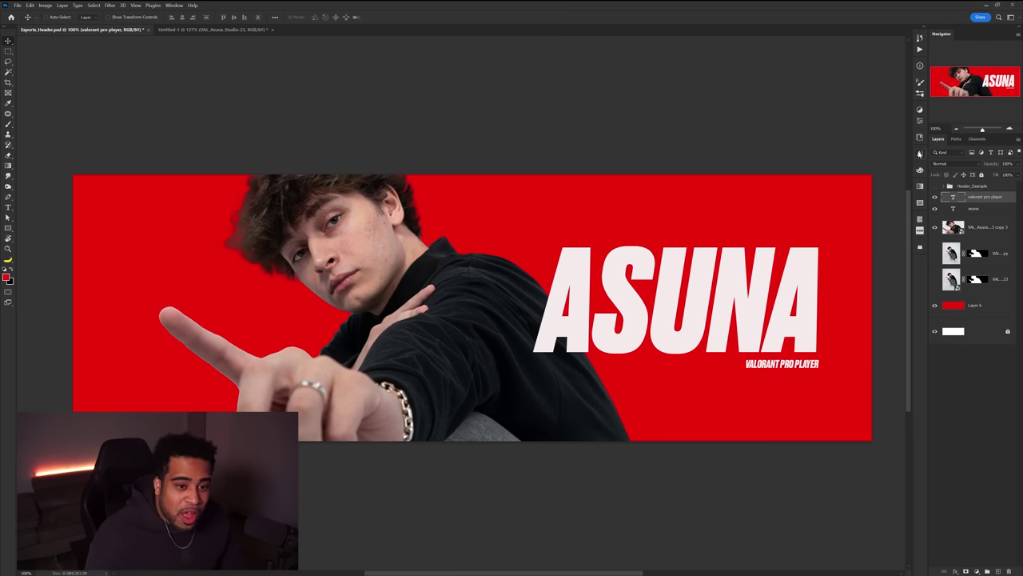
# Change the subtitle's font to Geom Graphic Bold.
pyautogui.click(919, 154)
pyautogui.click(873, 165)
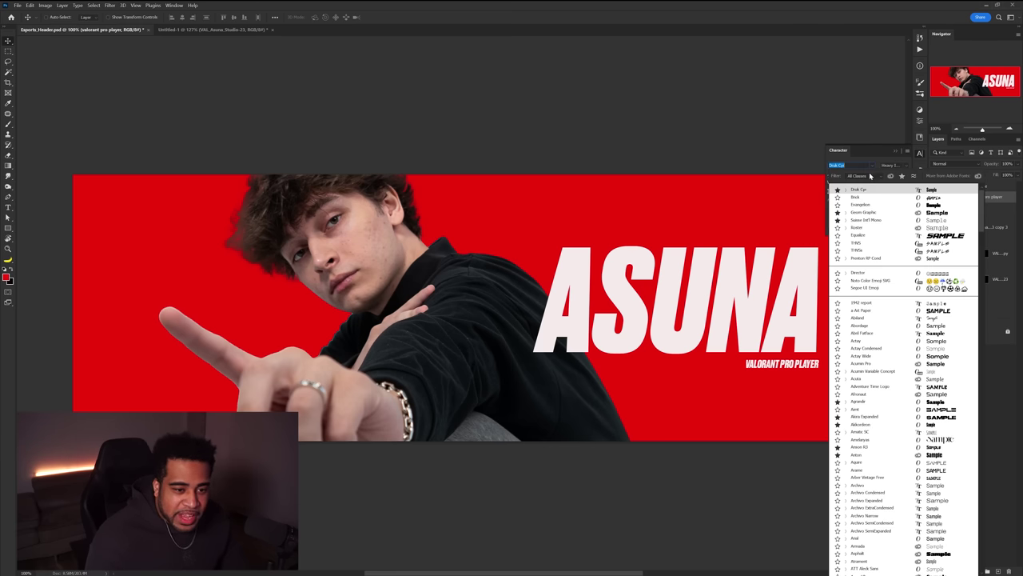
pyautogui.click(863, 214)
# Scale the subtitle down and align its right end with the right edge of the ASUNA title.
pyautogui.moveTo(820, 362); pyautogui.dragTo(731, 362)
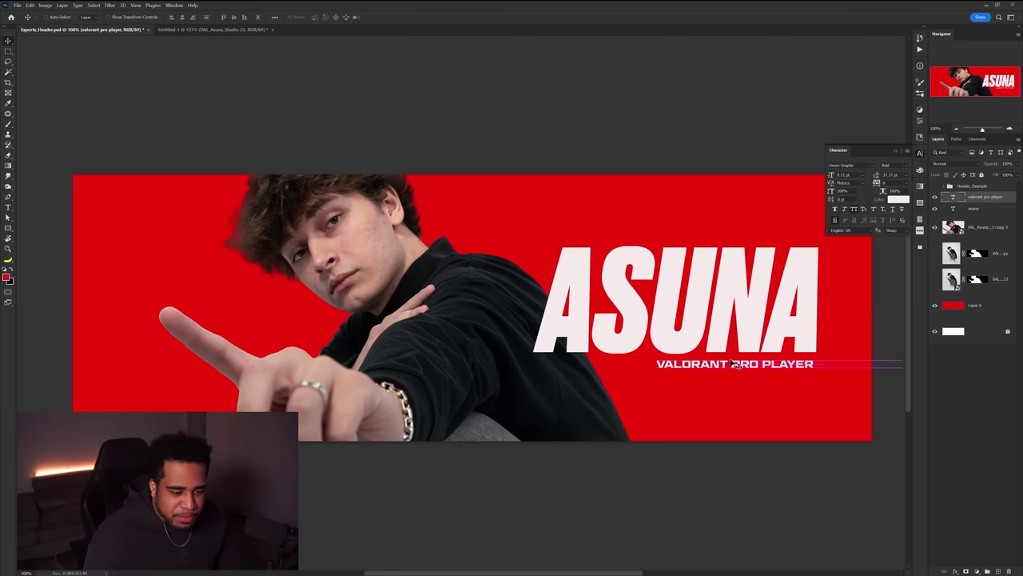
pyautogui.hotkey('ctrl', 't')
pyautogui.moveTo(657, 363); pyautogui.dragTo(702, 365)
pyautogui.press('Return')
pyautogui.moveTo(803, 372); pyautogui.dragTo(809, 373)
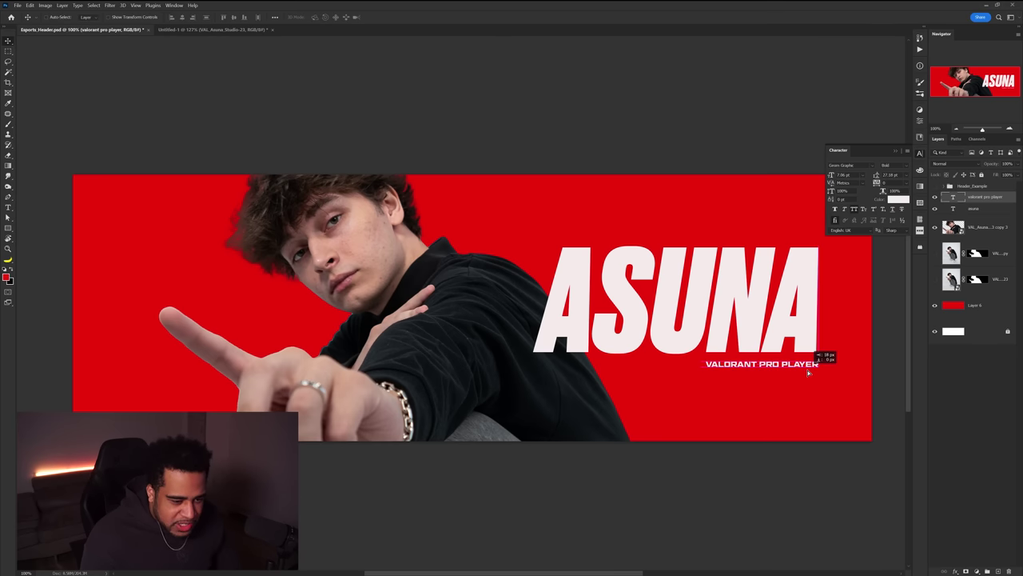
pyautogui.click(896, 151)
pyautogui.moveTo(806, 207)
pyautogui.mouseDown()
pyautogui.moveTo(802, 215)
pyautogui.moveTo(815, 195)
pyautogui.mouseUp()
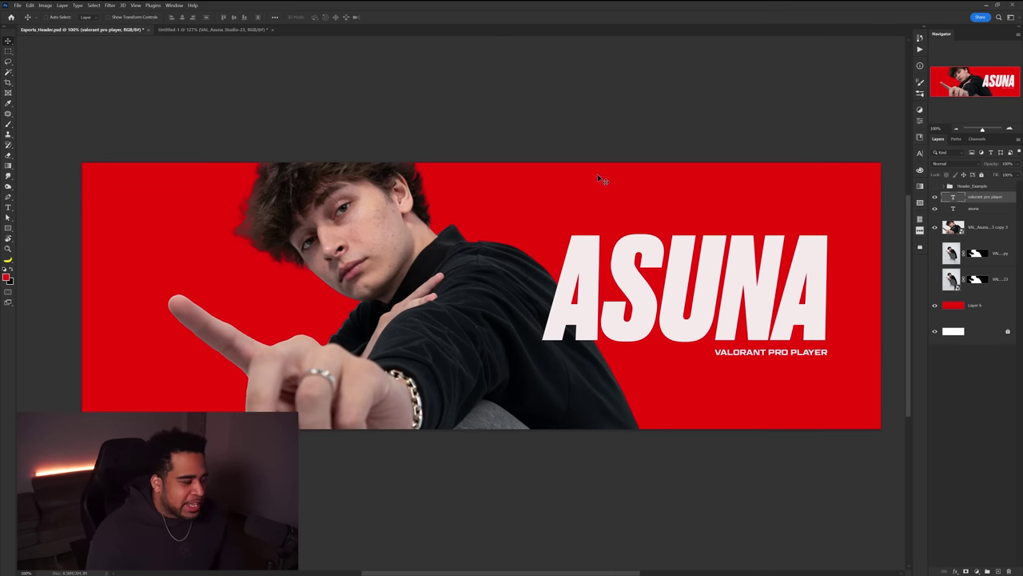
# Bring the sponsor logo group from the Untitled-1 document into the header and place it above the right end of the title.
pyautogui.click(217, 29)
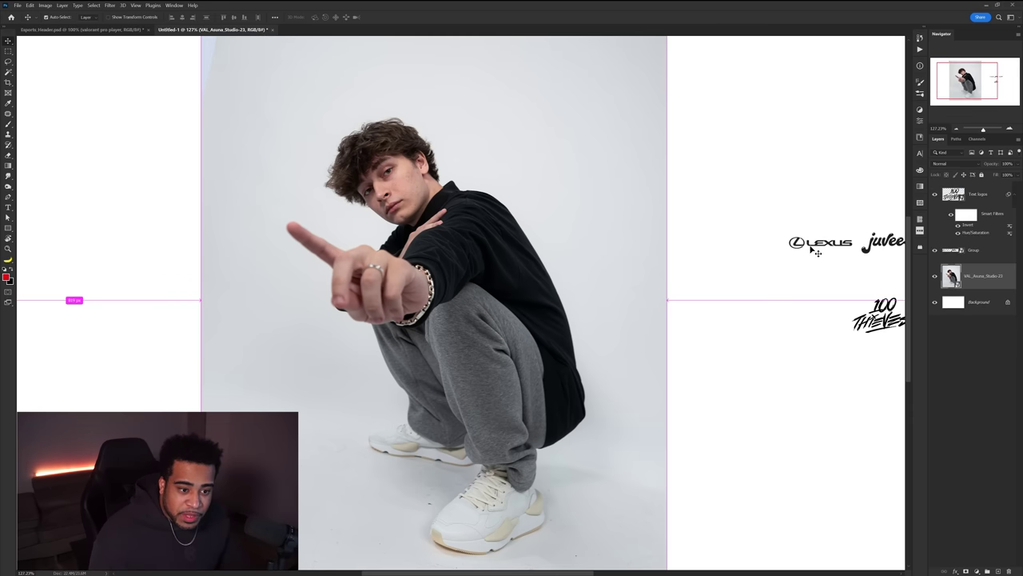
pyautogui.click(883, 248)
pyautogui.moveTo(880, 248); pyautogui.dragTo(810, 224)
pyautogui.hotkey('ctrl', 't')
pyautogui.press('Return')
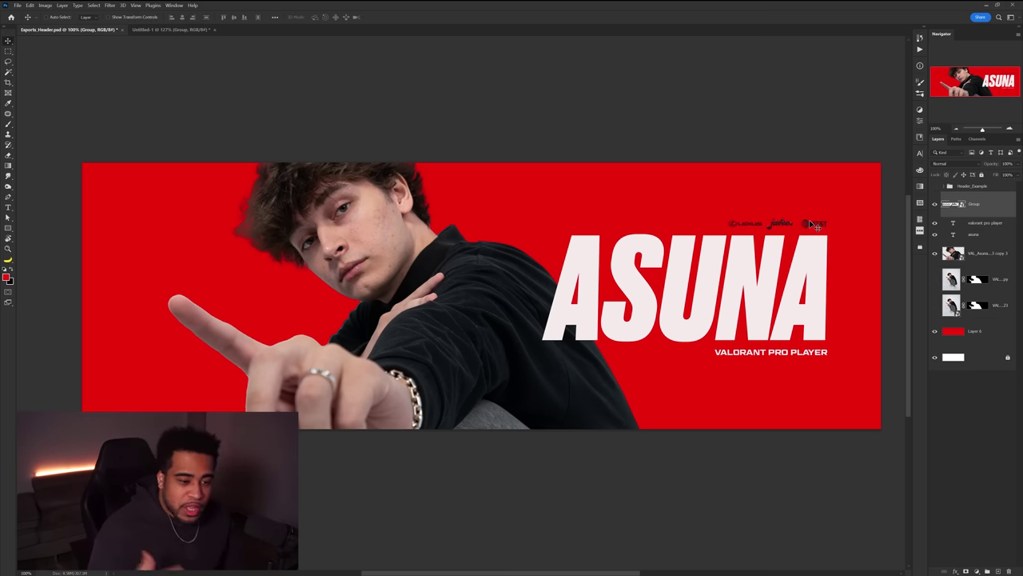
# Scale the sponsor logo group to about 422 px wide so it matches the subtitle's width.
pyautogui.hotkey('ctrl', 't')
pyautogui.moveTo(722, 223); pyautogui.dragTo(715, 221)
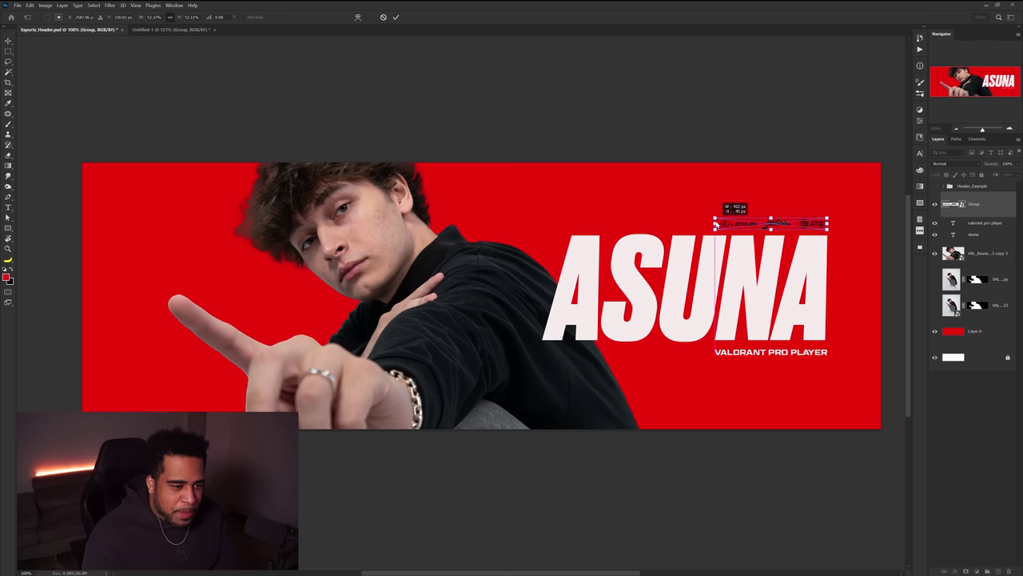
pyautogui.press('Return')
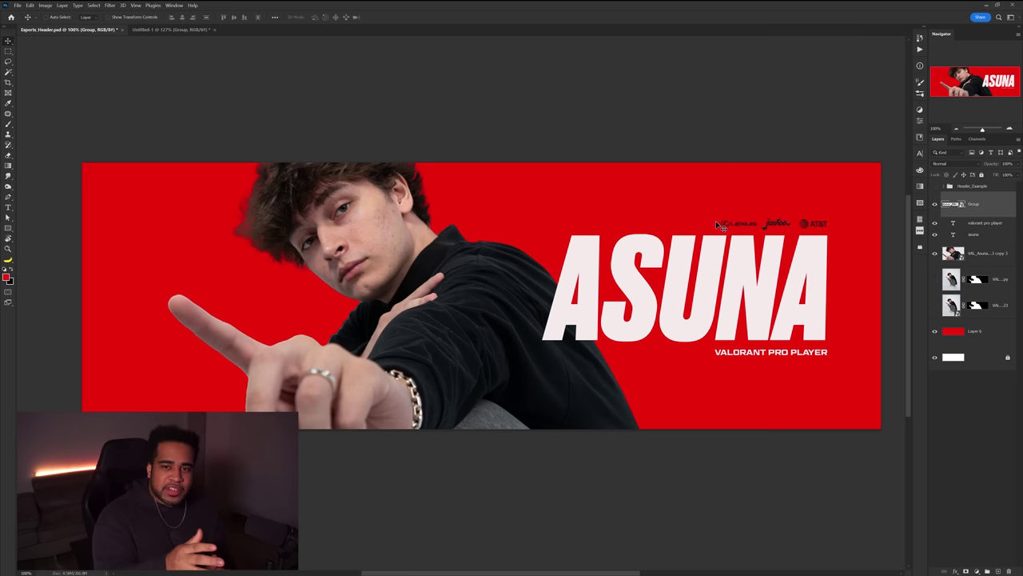
# Shift the sponsor logo group left above the title to free space after the AT&T logo.
pyautogui.scroll(3, 800, 214)
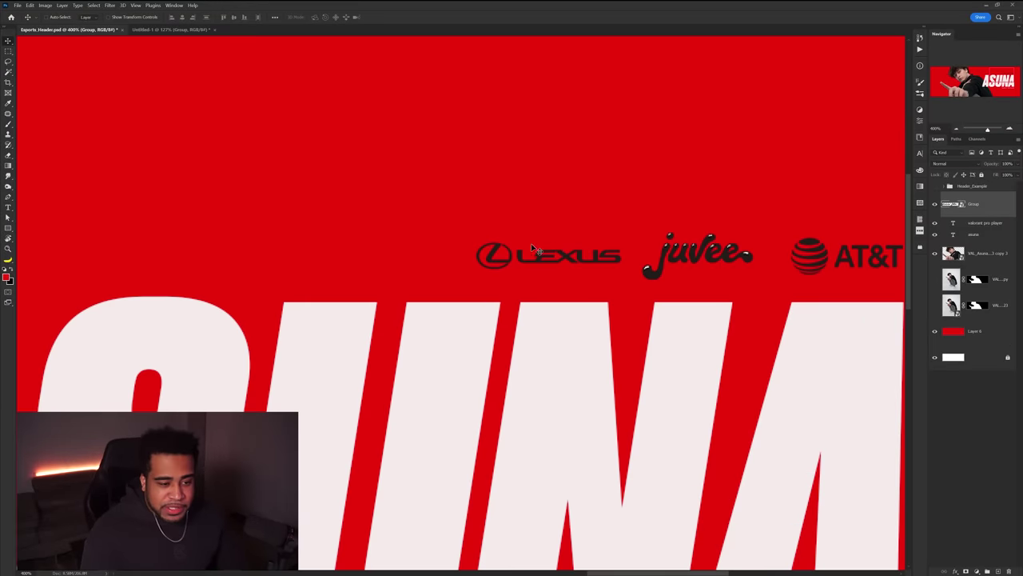
pyautogui.moveTo(513, 222); pyautogui.dragTo(334, 192)
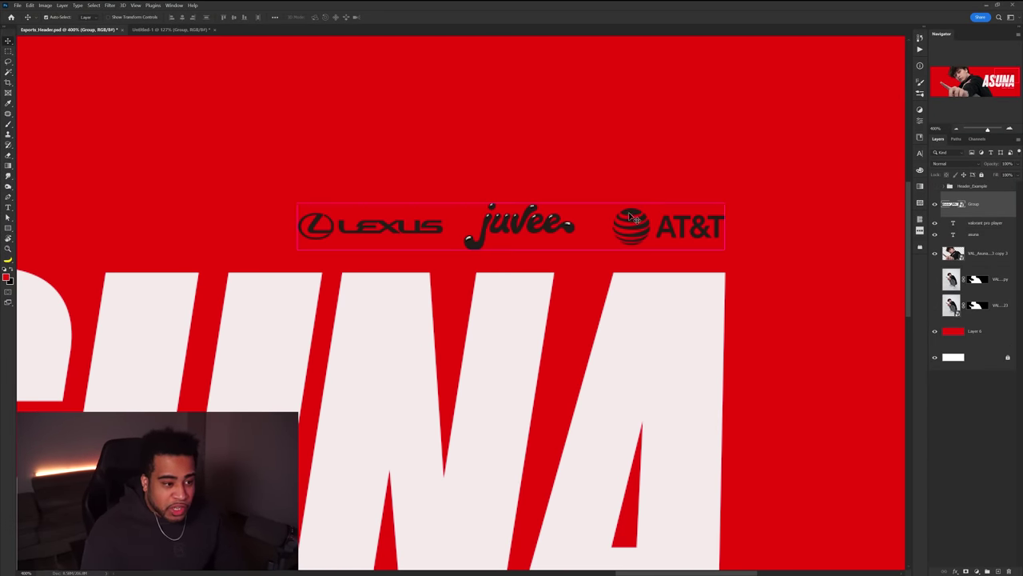
pyautogui.moveTo(709, 230); pyautogui.dragTo(547, 229)
# Add a new text layer reading "/sesoj" above and to the right of the sponsor logos.
pyautogui.press('t')
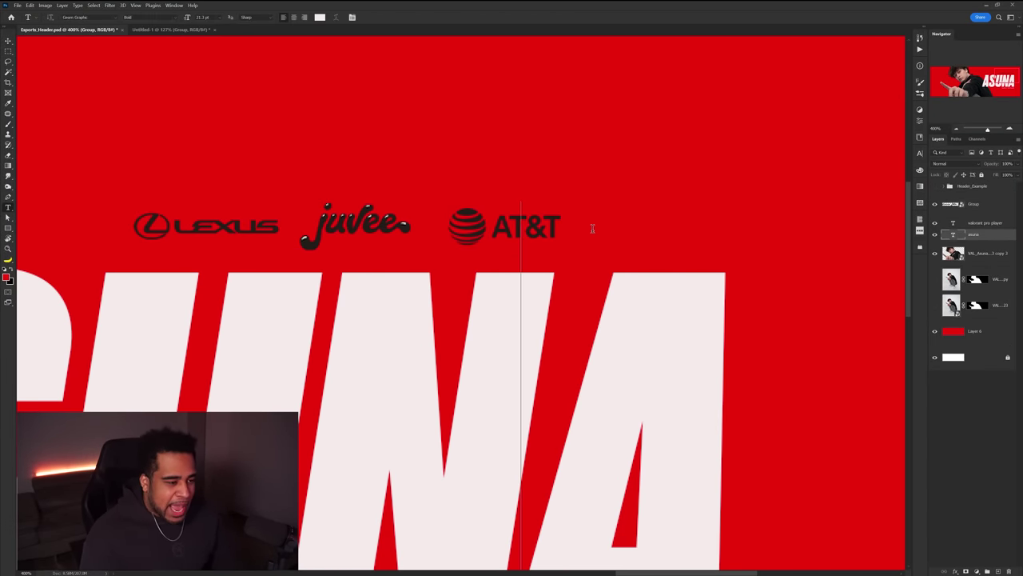
pyautogui.click(640, 183)
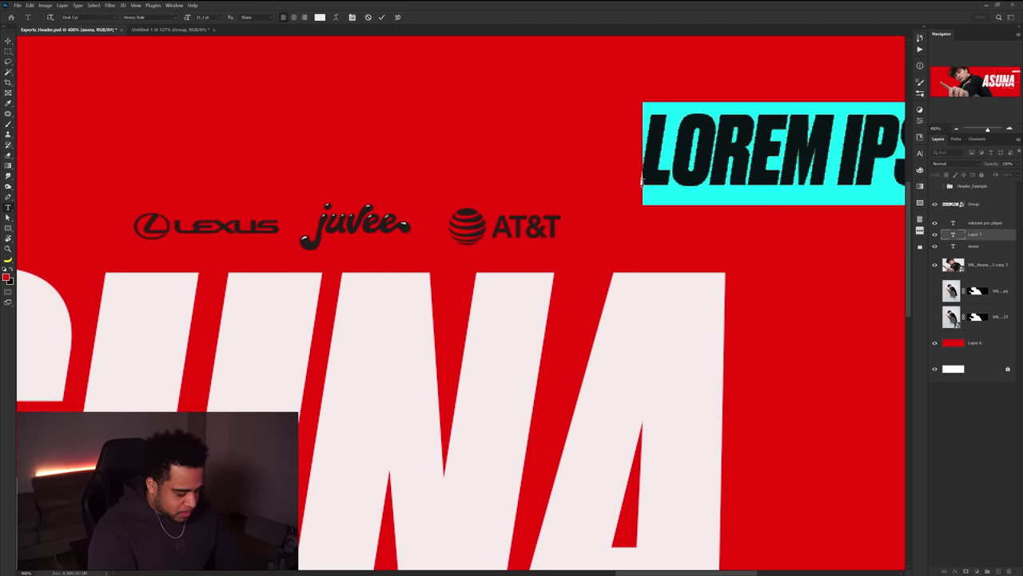
pyautogui.write('/sesoj')
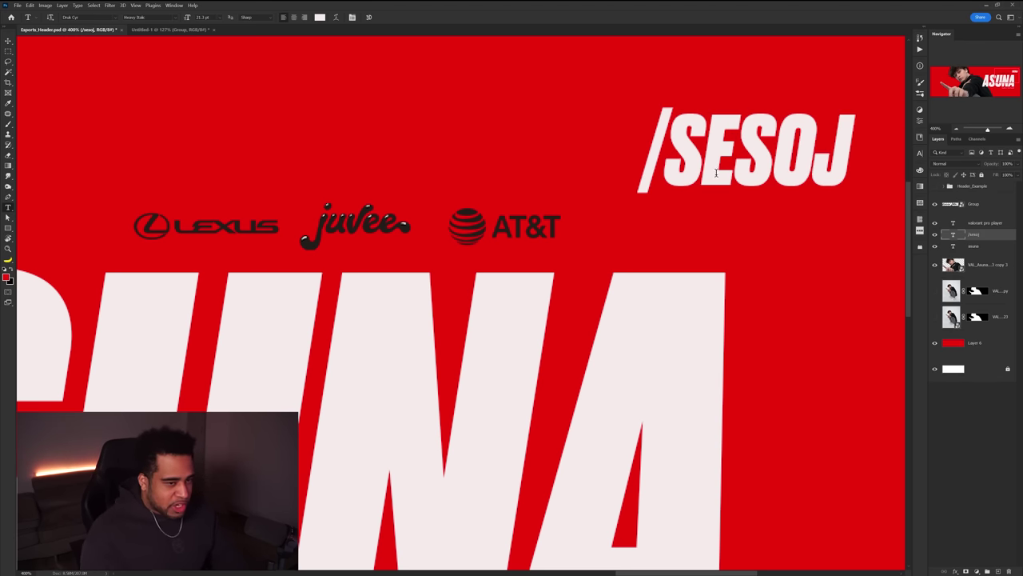
# Change the handle text to "/sesohq", scale it to about 98 px wide and place it beside the AT&T logo.
pyautogui.hotkey('shift', 'Left')
pyautogui.write('hq')
pyautogui.moveTo(857, 151); pyautogui.dragTo(743, 149)
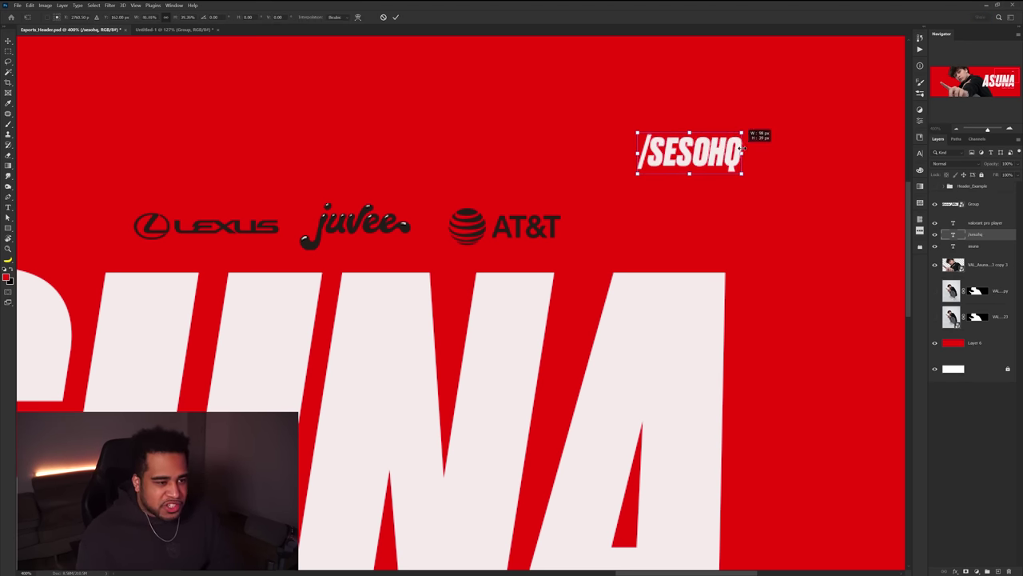
pyautogui.press('Return')
pyautogui.moveTo(656, 156); pyautogui.dragTo(593, 229)
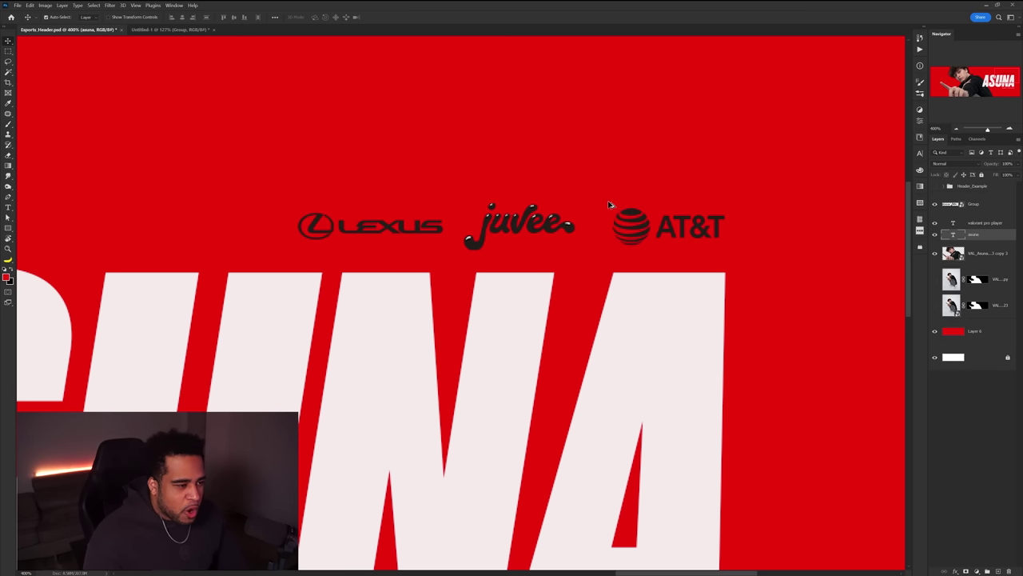
# Give the sponsor logo group a Color Overlay in a very dark red, #160303, at 100% opacity.
pyautogui.scroll(-4, 609, 210)
pyautogui.moveTo(410, 261); pyautogui.dragTo(573, 268)
pyautogui.scroll(1, 595, 240)
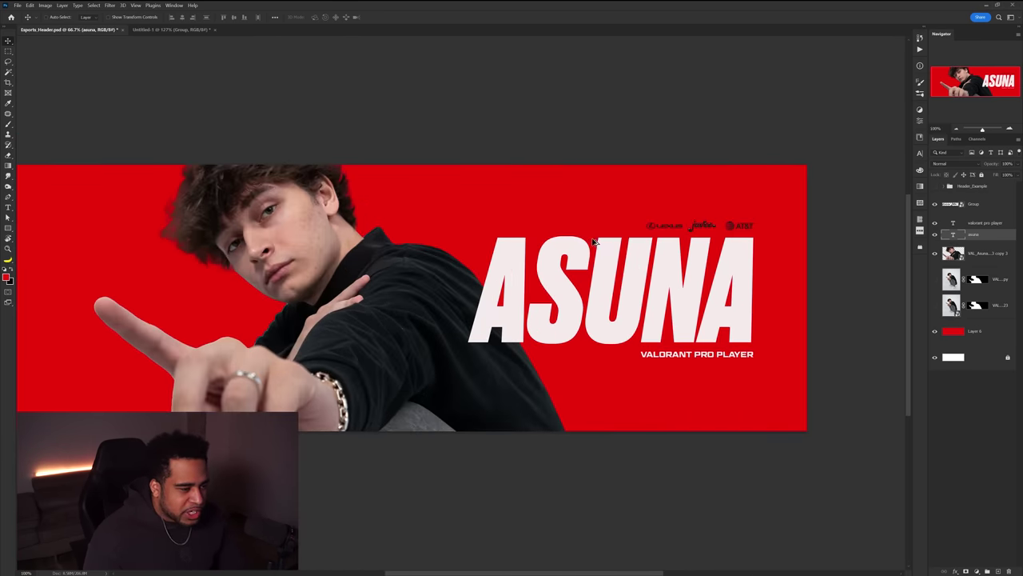
pyautogui.scroll(1, 746, 231)
pyautogui.scroll(-1, 622, 232)
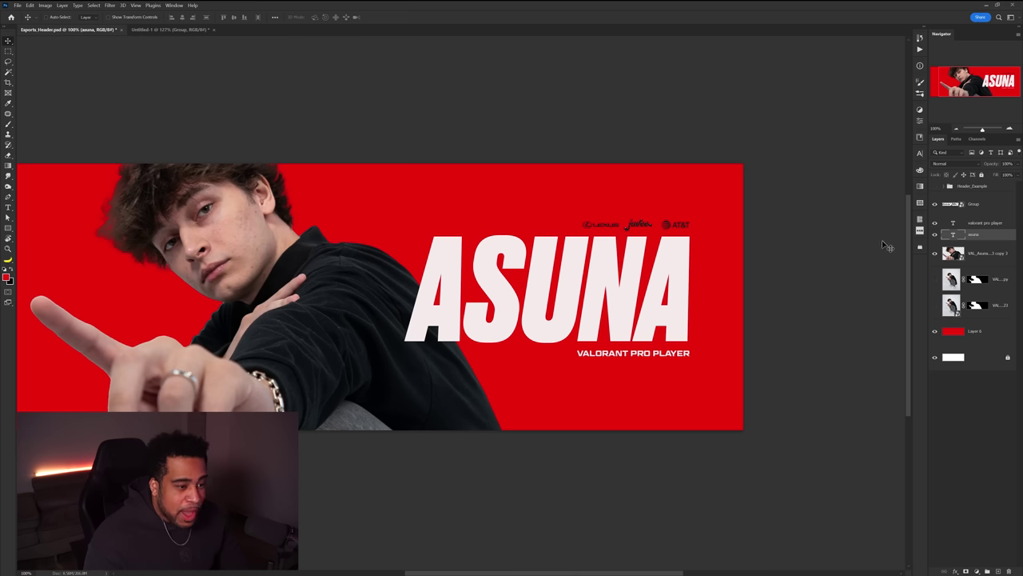
pyautogui.doubleClick(984, 210)
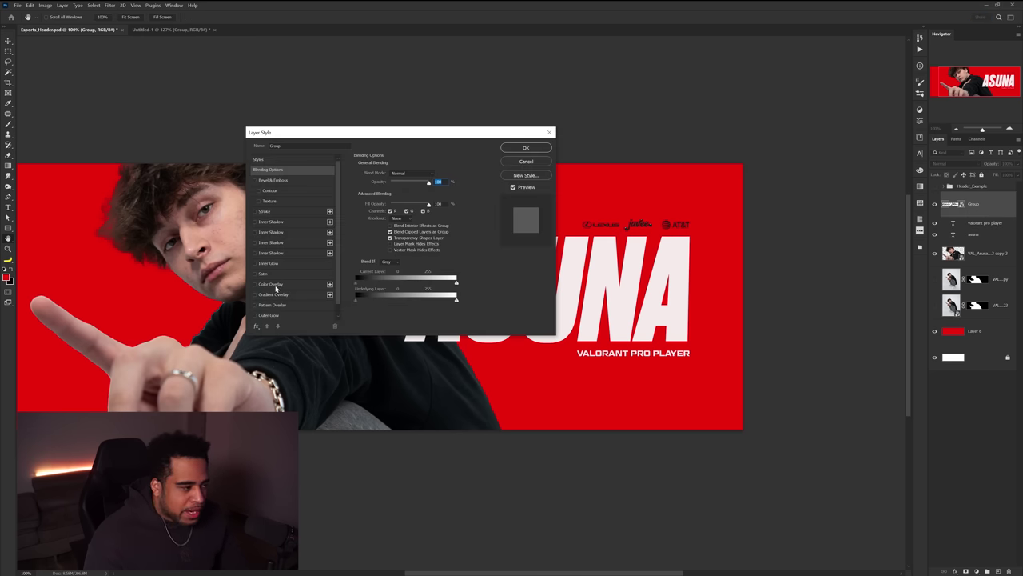
pyautogui.click(435, 174)
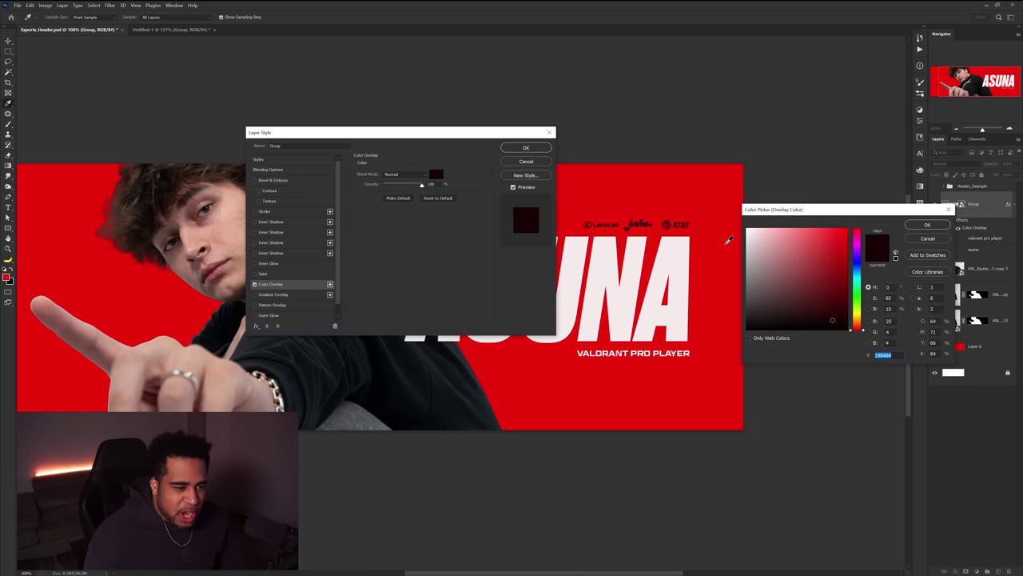
pyautogui.click(729, 240)
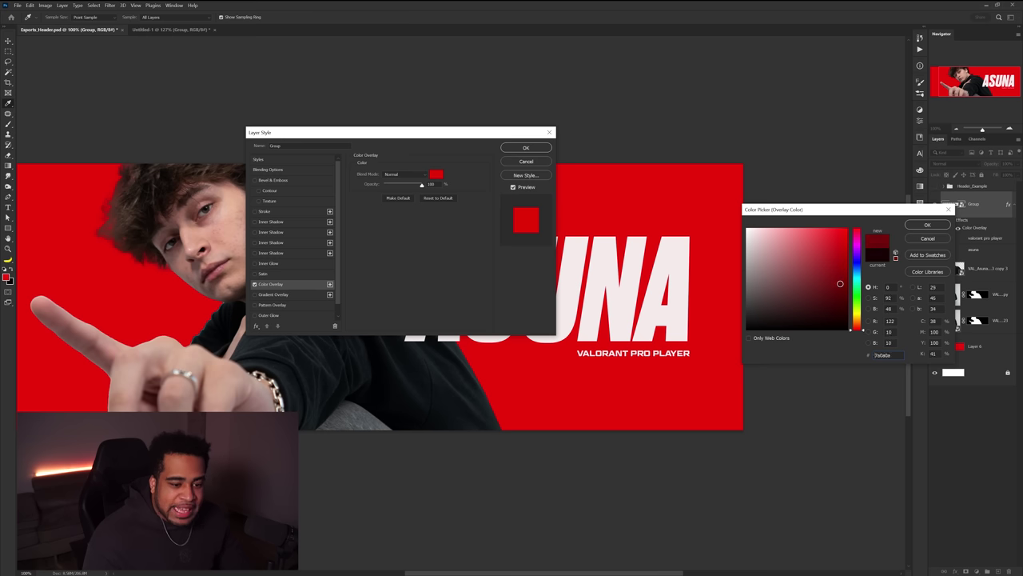
pyautogui.moveTo(841, 283); pyautogui.dragTo(837, 309)
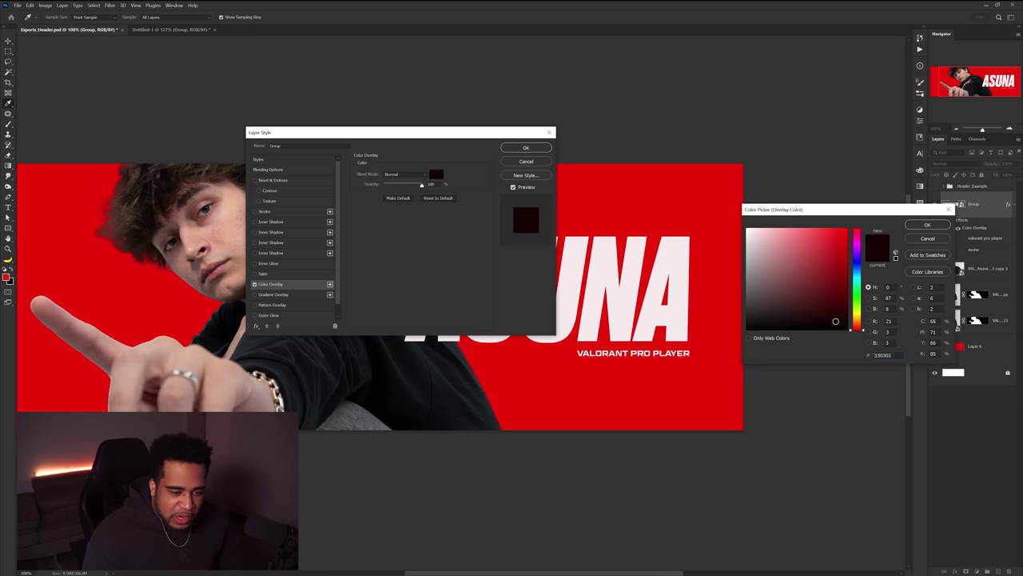
pyautogui.moveTo(835, 321); pyautogui.dragTo(836, 321)
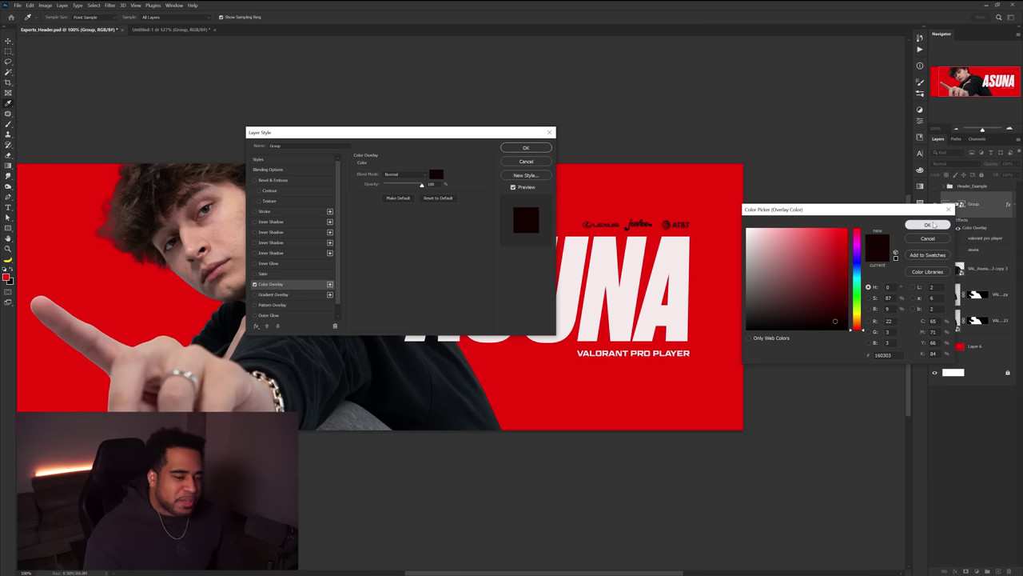
pyautogui.click(927, 225)
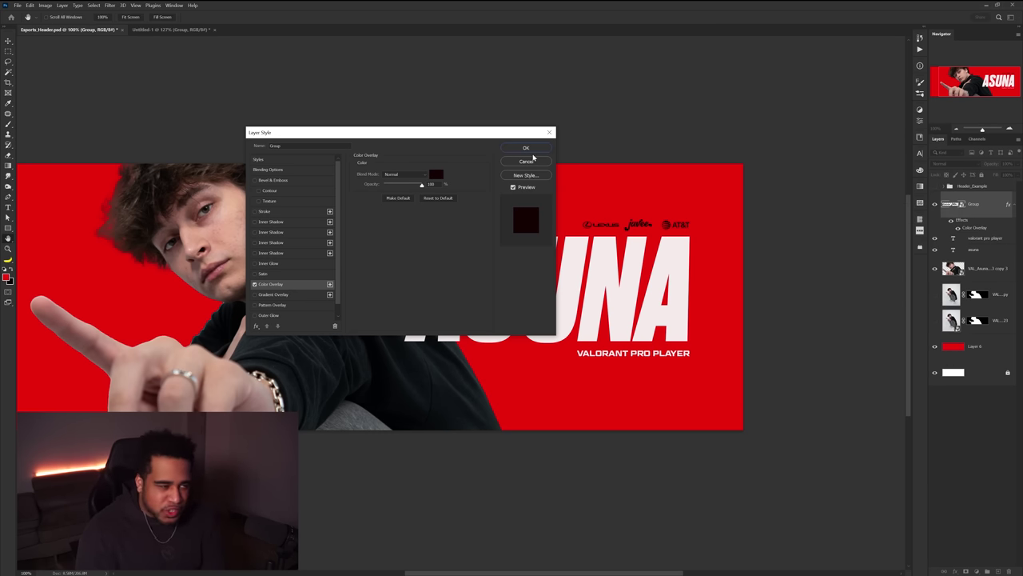
pyautogui.click(527, 148)
# Move the sponsor logos, title and subtitle down together so the block sits vertically centred in the banner.
pyautogui.moveTo(496, 256); pyautogui.dragTo(603, 242)
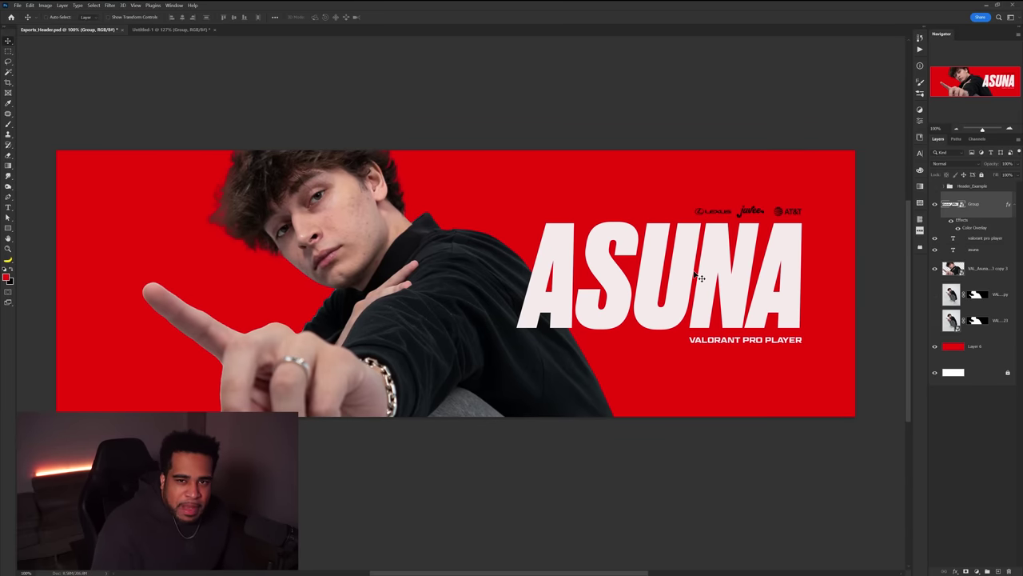
pyautogui.moveTo(743, 217)
pyautogui.keyDown('ctrl'); pyautogui.mouseDown()
pyautogui.moveTo(743, 244)
pyautogui.moveTo(705, 257)
pyautogui.moveTo(730, 228)
pyautogui.mouseUp(); pyautogui.keyUp('ctrl')
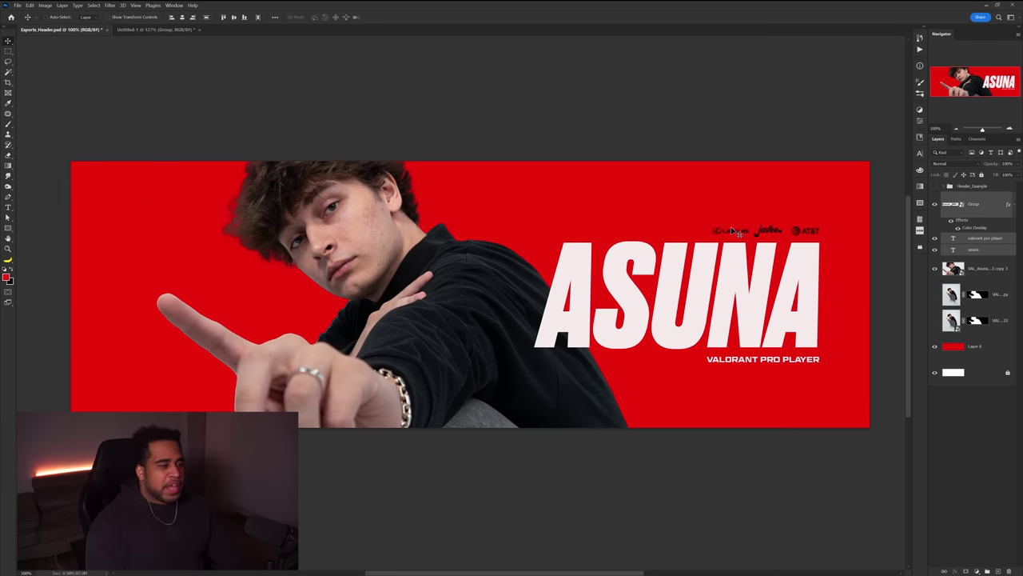
# Bring the 100 Thieves logo from the Untitled-1 document into the header and shrink it in the empty red area beside the player.
pyautogui.click(180, 30)
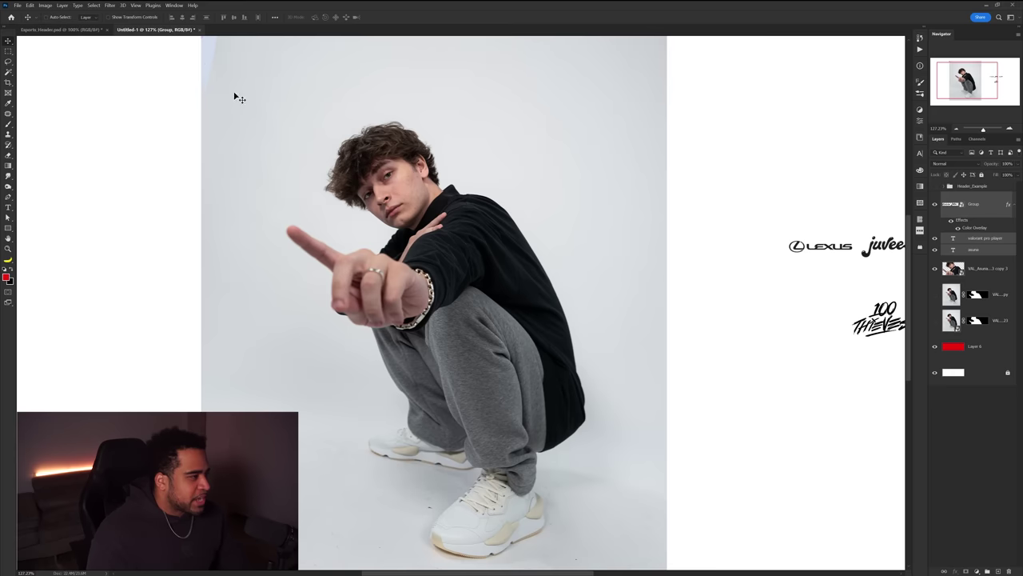
pyautogui.moveTo(780, 261); pyautogui.dragTo(588, 241)
pyautogui.moveTo(691, 298); pyautogui.dragTo(164, 275)
pyautogui.hotkey('ctrl', 't')
pyautogui.press('Return')
# Move the 100 Thieves logo layer beneath the player's cut-out and scale it down further above the pointing fingertip.
pyautogui.moveTo(979, 206); pyautogui.dragTo(980, 333)
pyautogui.hotkey('ctrl', 't')
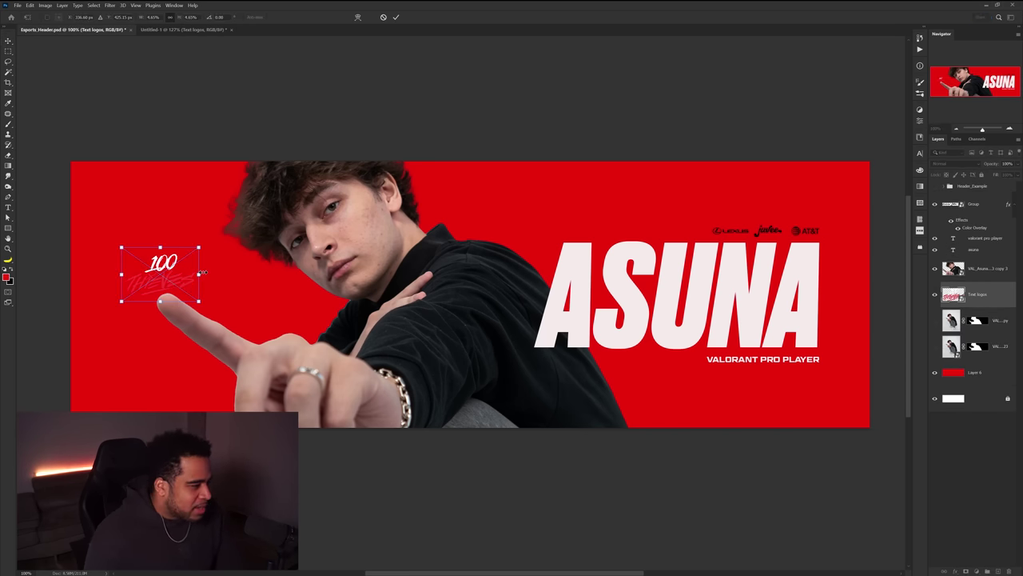
pyautogui.moveTo(199, 273)
pyautogui.mouseDown()
pyautogui.moveTo(181, 272)
pyautogui.moveTo(187, 261)
pyautogui.mouseUp()
pyautogui.press('Return')
pyautogui.hotkey('ctrl', 't')
pyautogui.press('Return')
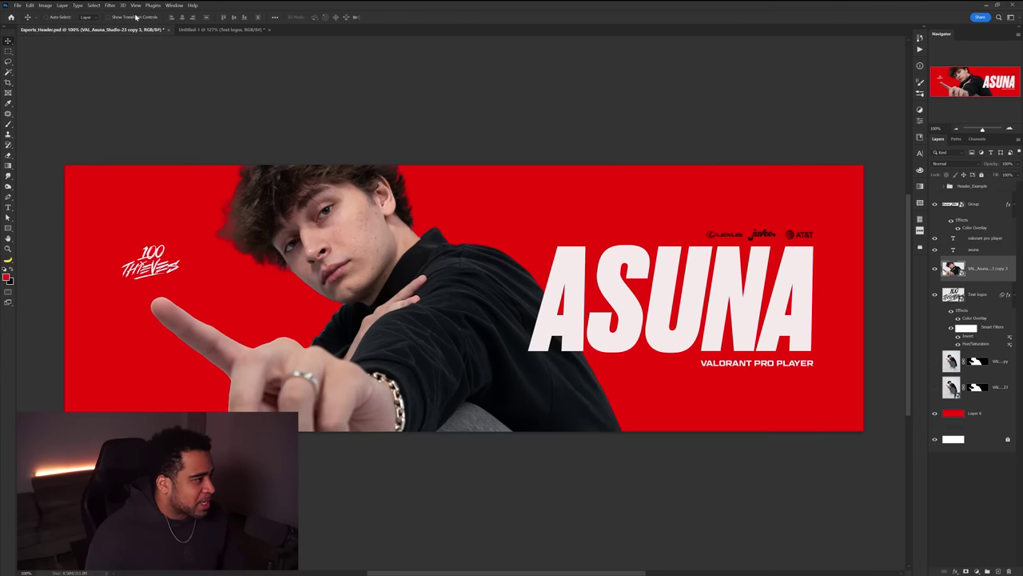
# Open the Camera Raw Filter for the player's cut-out with the Basic adjustments and a side-by-side before/after comparison.
pyautogui.click(110, 5)
pyautogui.click(128, 60)
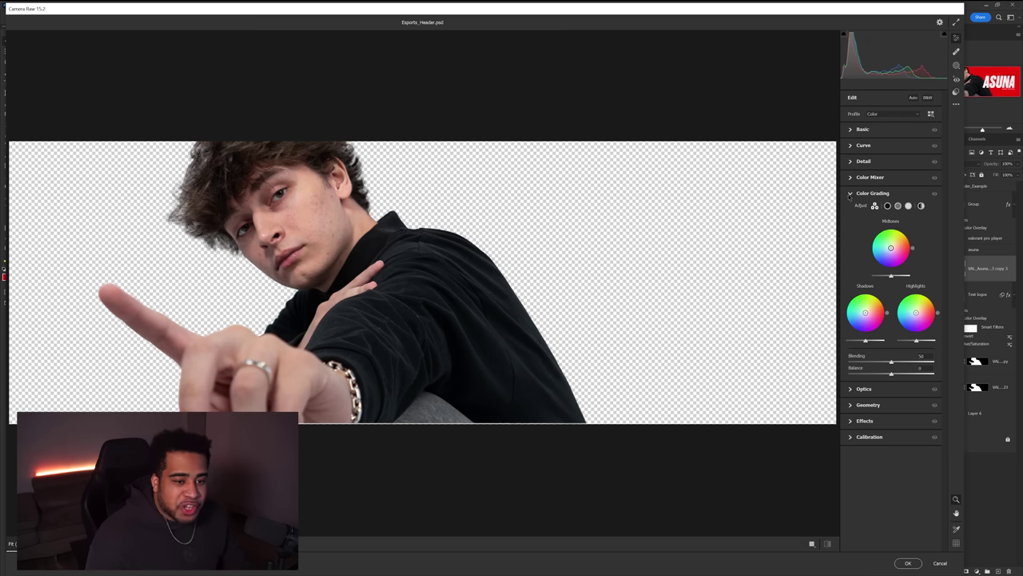
pyautogui.click(857, 128)
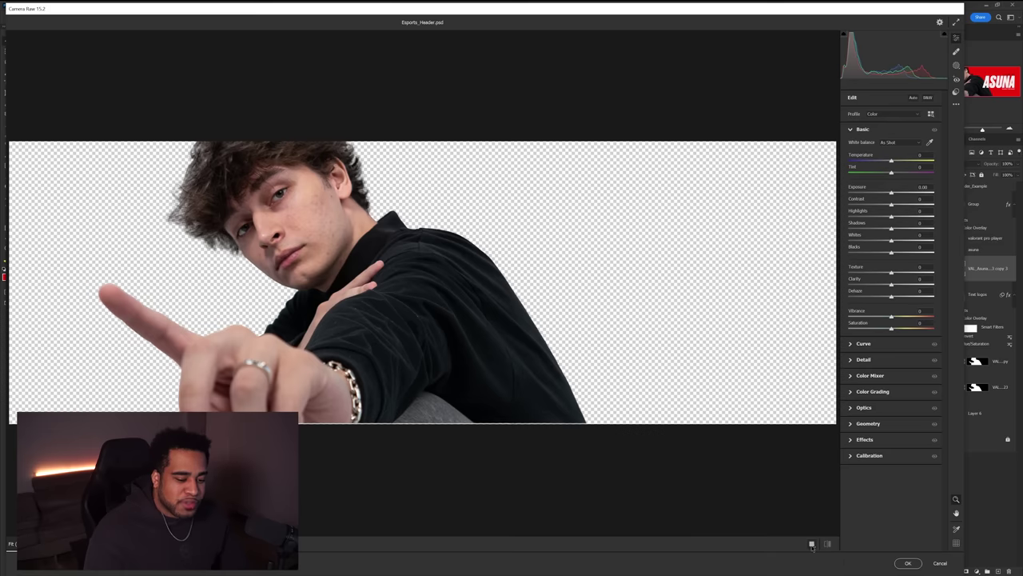
pyautogui.click(790, 473)
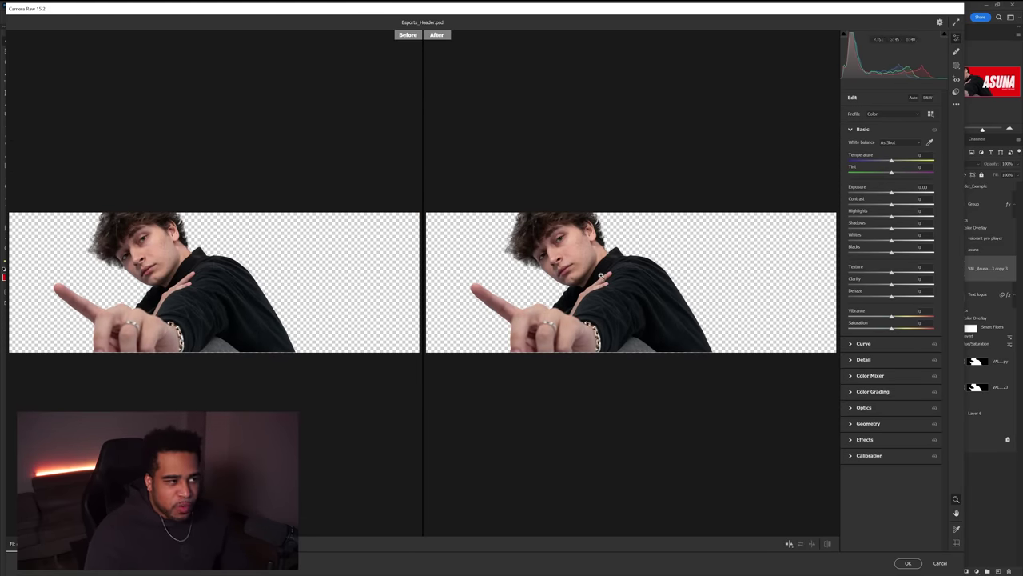
pyautogui.moveTo(523, 251); pyautogui.dragTo(640, 258)
pyautogui.press('space')
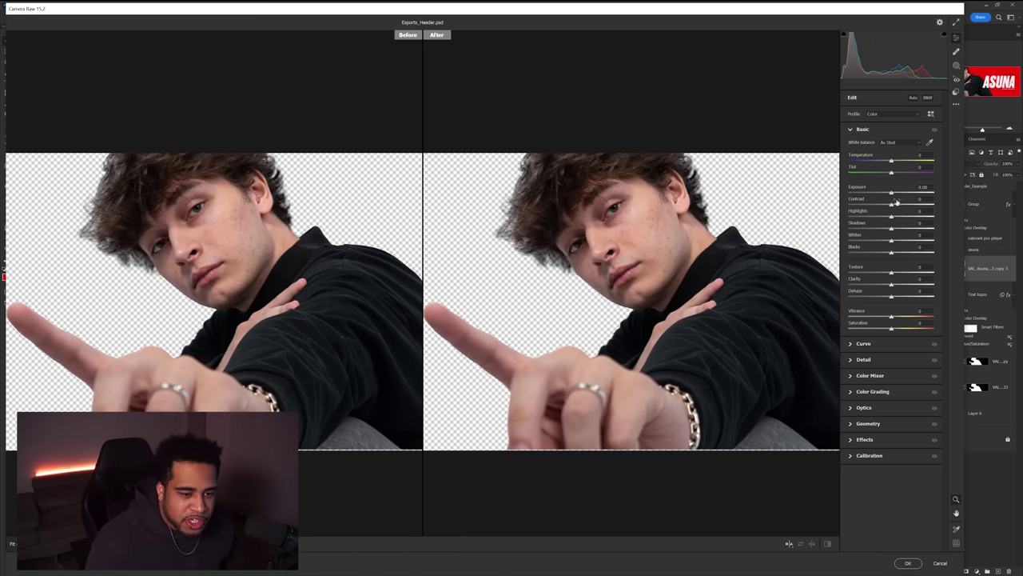
# Set the cut-out's exposure to +0.15, shadows to +47 and blacks to -16.
pyautogui.moveTo(892, 193); pyautogui.dragTo(897, 194)
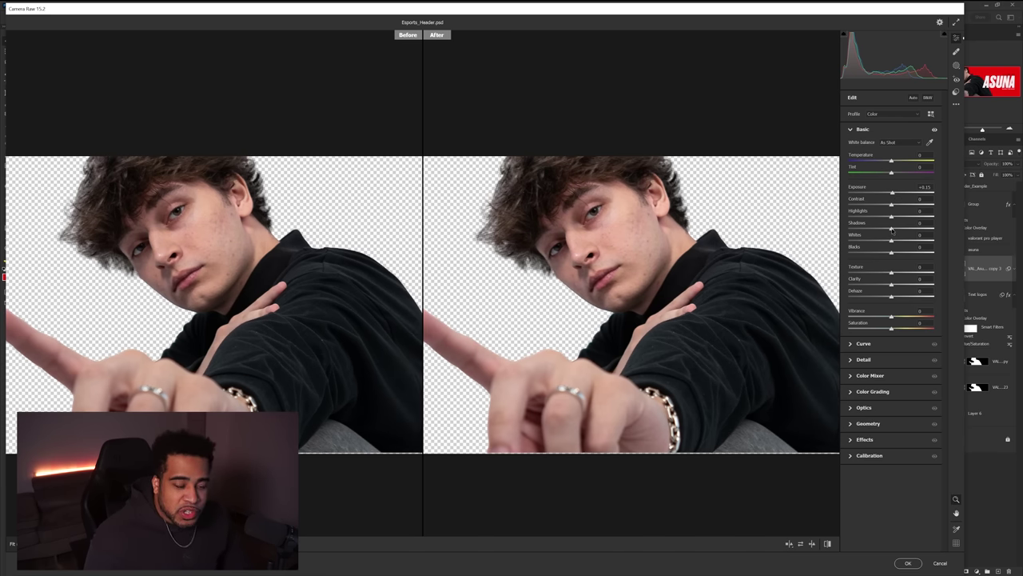
pyautogui.moveTo(893, 231); pyautogui.dragTo(918, 227)
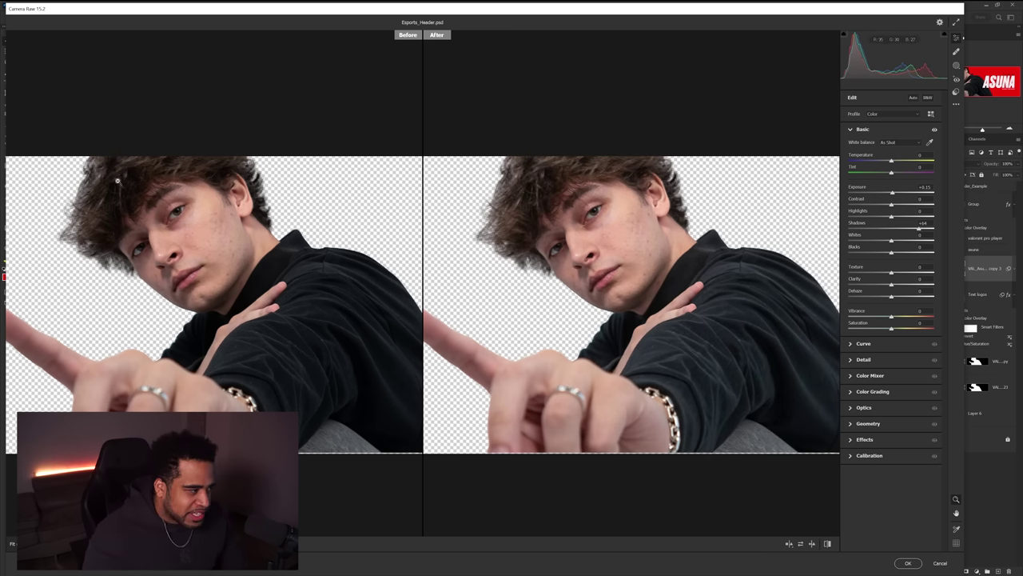
pyautogui.moveTo(919, 228); pyautogui.dragTo(911, 229)
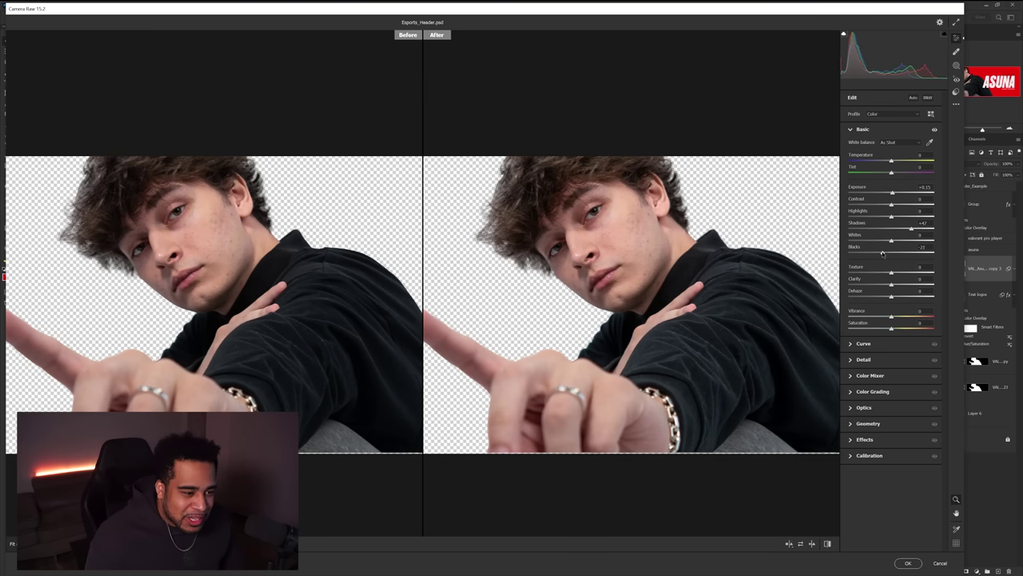
pyautogui.moveTo(882, 253); pyautogui.dragTo(883, 254)
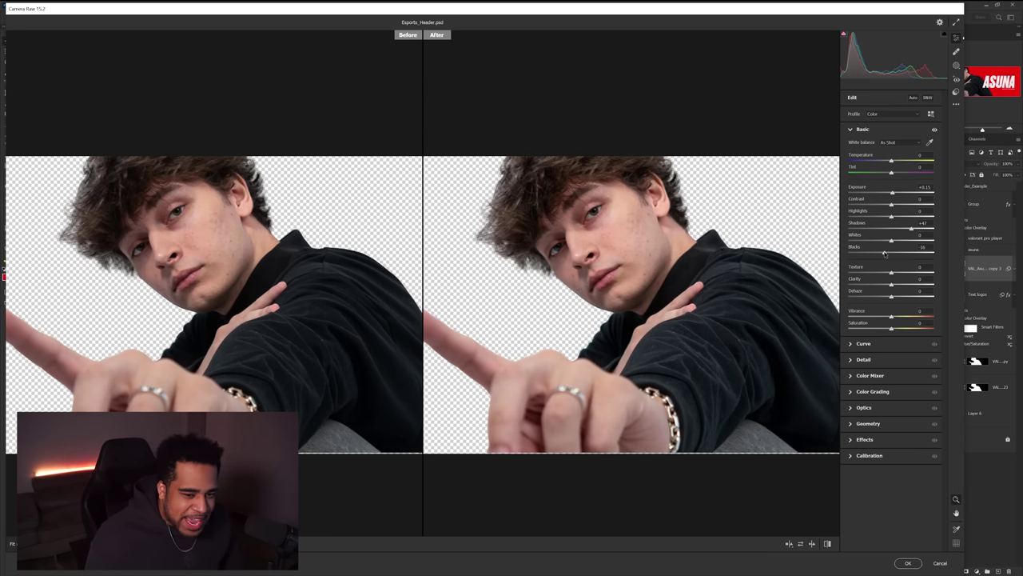
# Raise the cut-out's texture to +44 and compare the skin and shirt detail with the original.
pyautogui.scroll(-1, 701, 256)
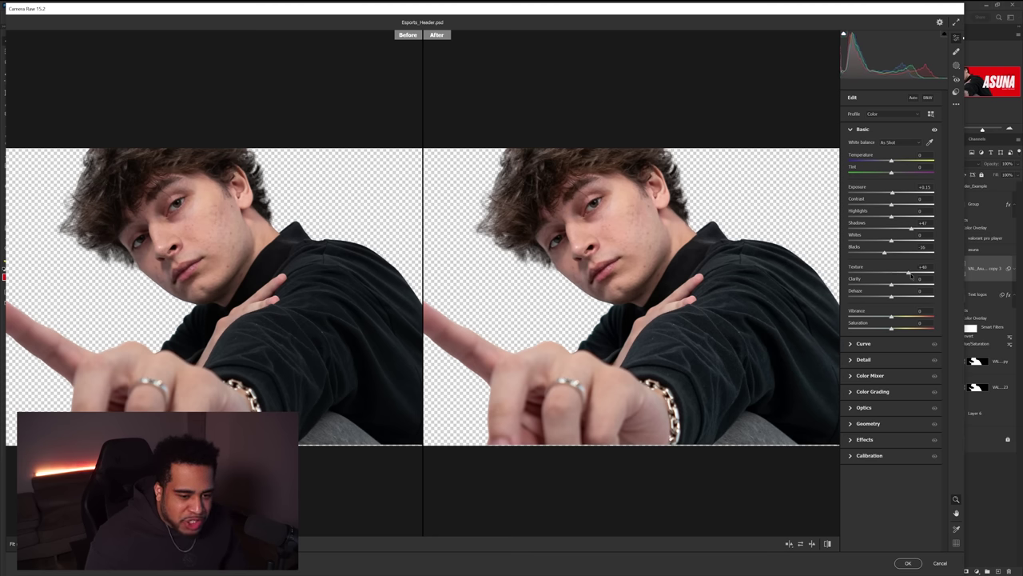
pyautogui.click(705, 245)
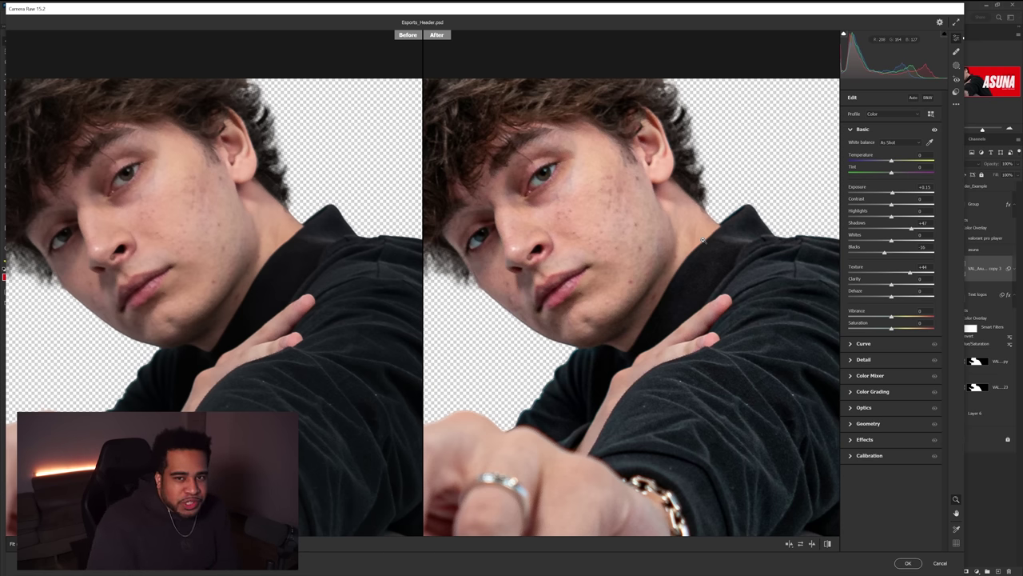
pyautogui.moveTo(523, 180); pyautogui.dragTo(448, 184)
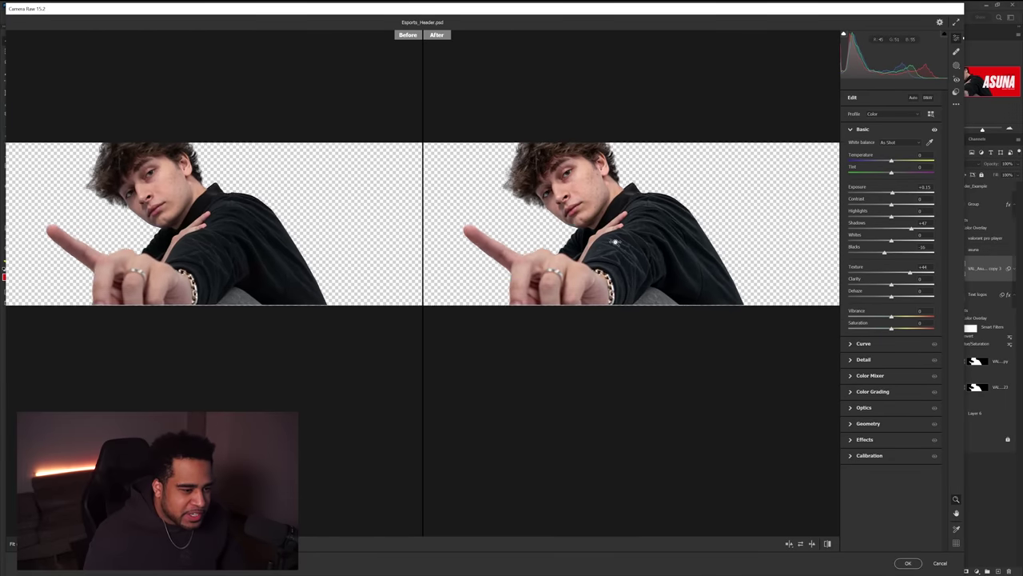
pyautogui.moveTo(614, 242); pyautogui.dragTo(660, 221)
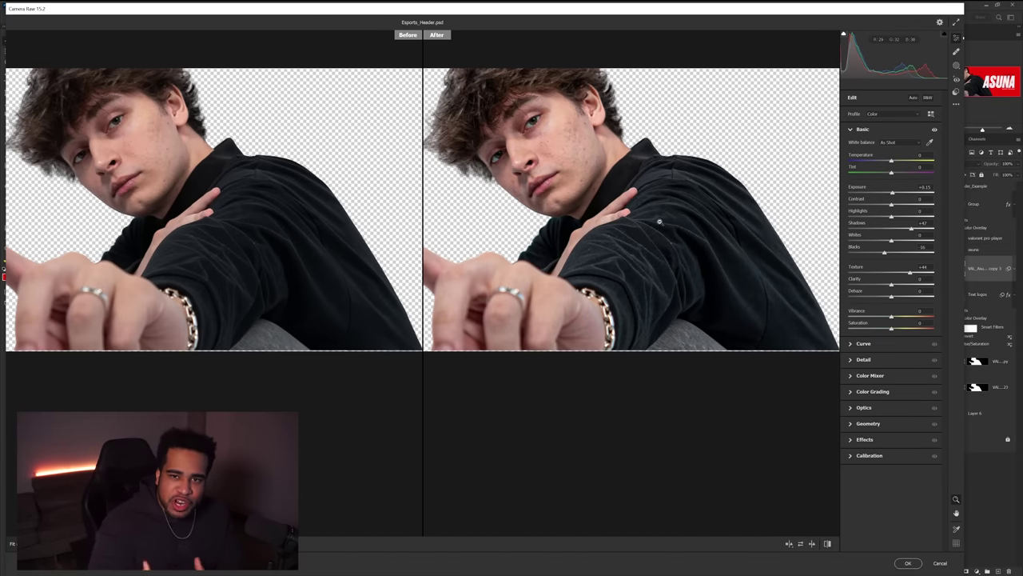
# Set the cut-out's clarity to +9 and check the edge contrast on the face.
pyautogui.moveTo(609, 169); pyautogui.dragTo(640, 231)
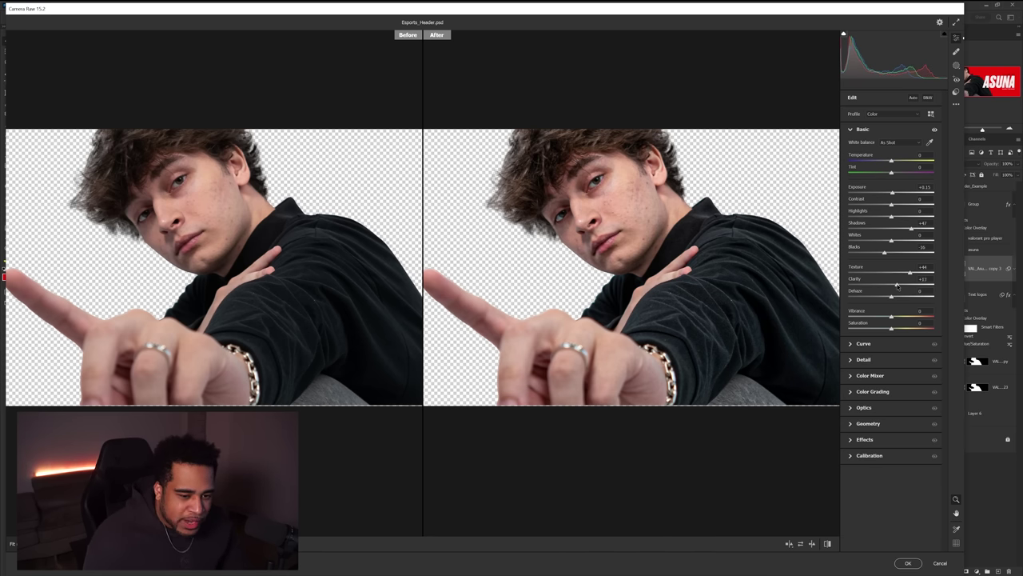
pyautogui.scroll(2, 743, 217)
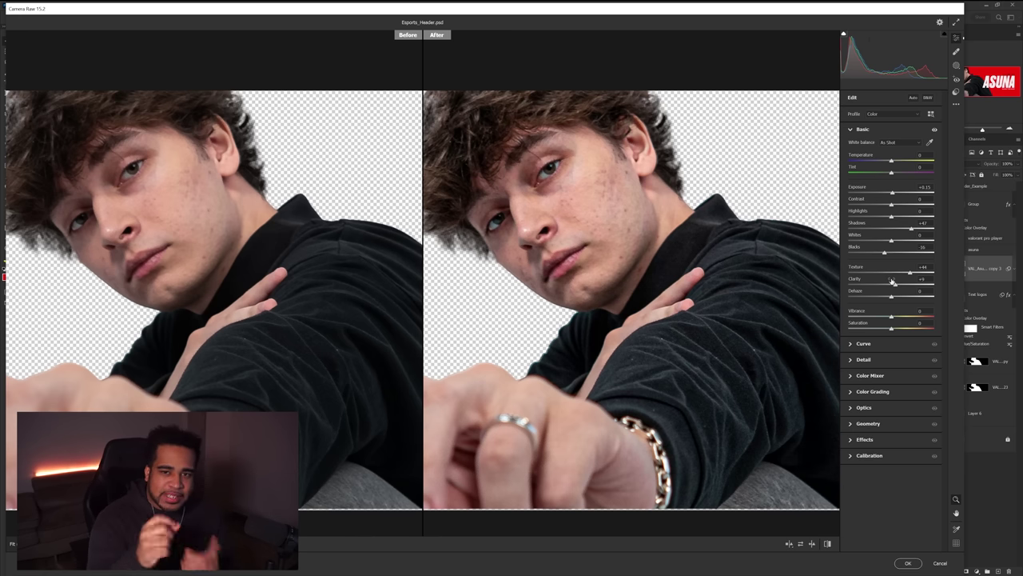
pyautogui.moveTo(893, 281)
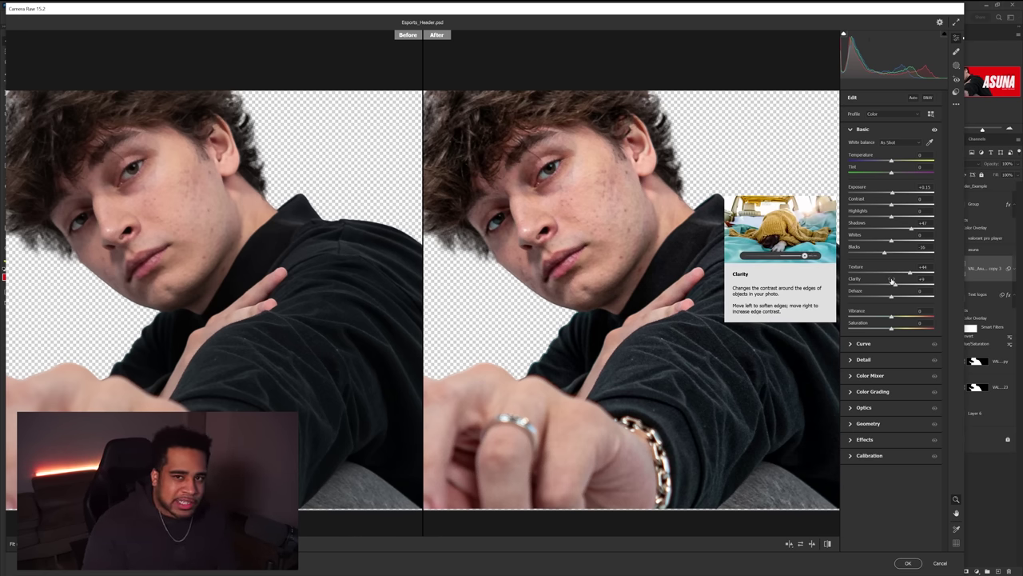
pyautogui.moveTo(654, 220); pyautogui.dragTo(637, 219)
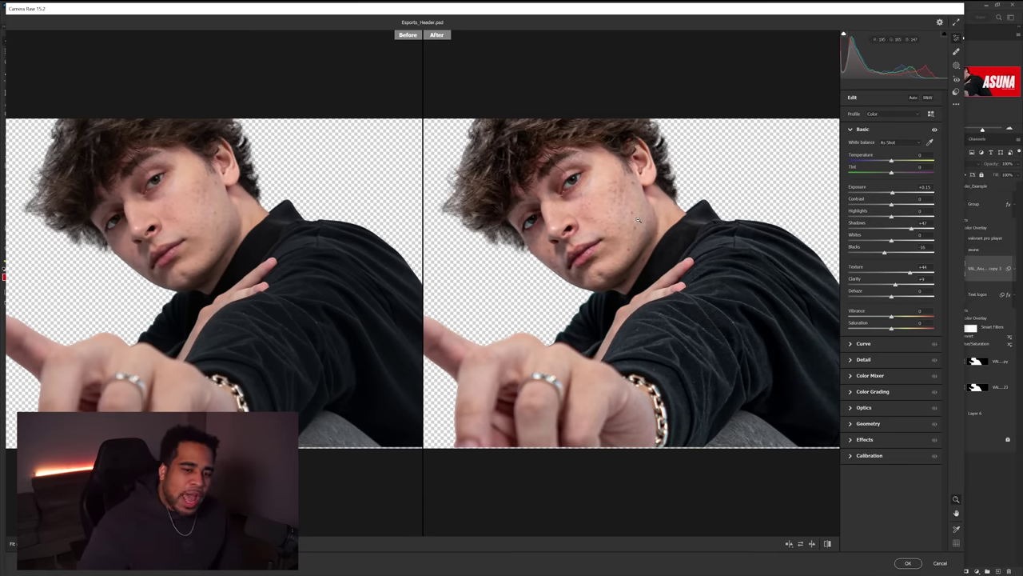
# Try clarity at +100 on the cut-out and set it back to 9.
pyautogui.moveTo(896, 284); pyautogui.dragTo(935, 284)
pyautogui.moveTo(633, 220); pyautogui.dragTo(650, 221)
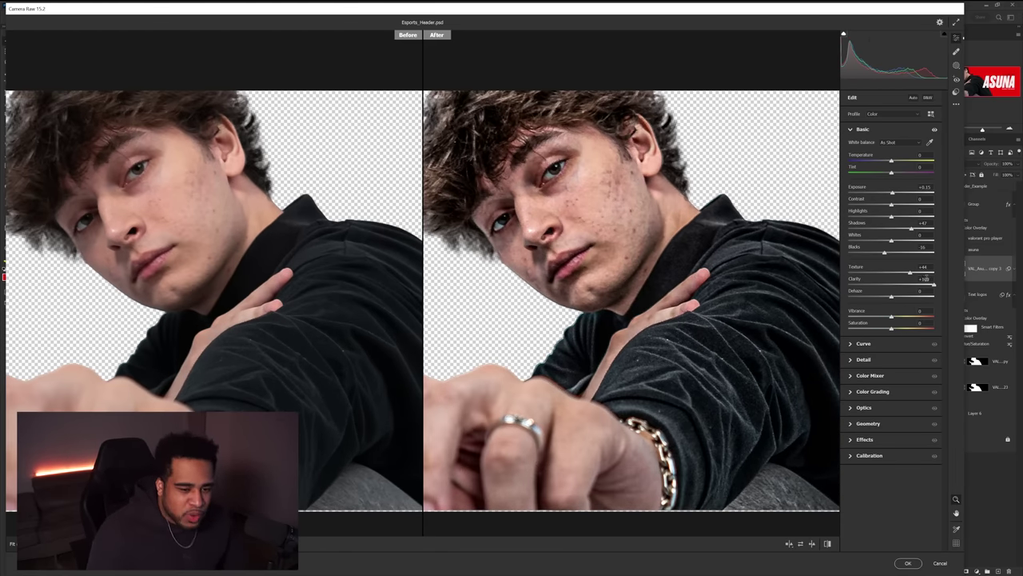
pyautogui.write('9')
pyautogui.press('Return')
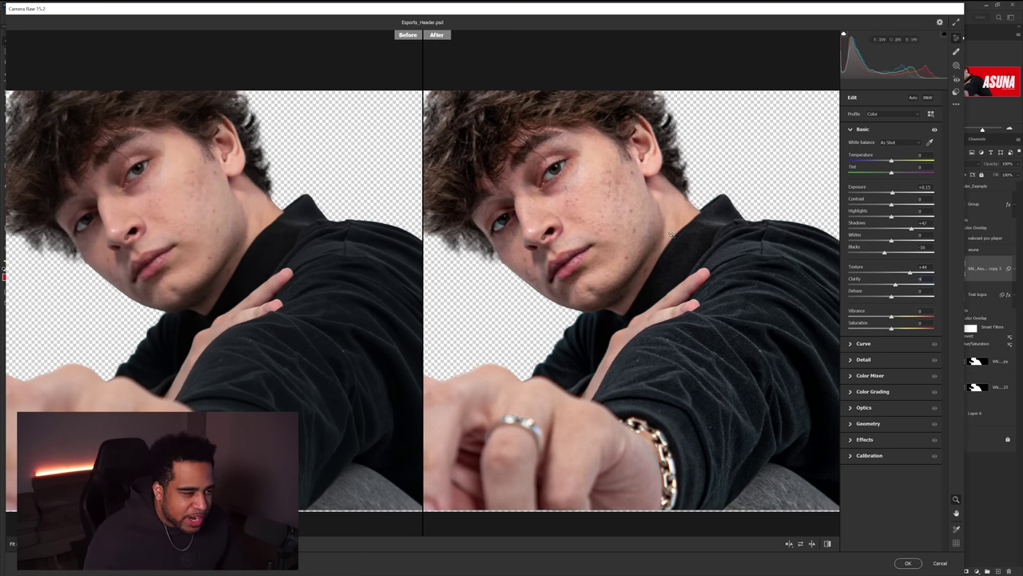
# Raise the cut-out's sharpening to 150 in the detail adjustments.
pyautogui.click(863, 359)
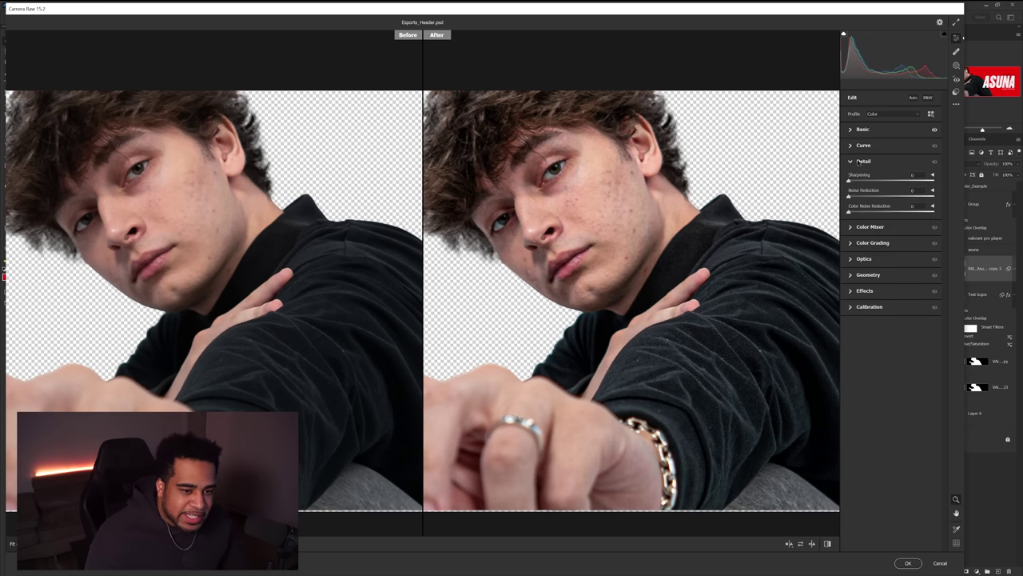
pyautogui.moveTo(856, 181); pyautogui.dragTo(934, 181)
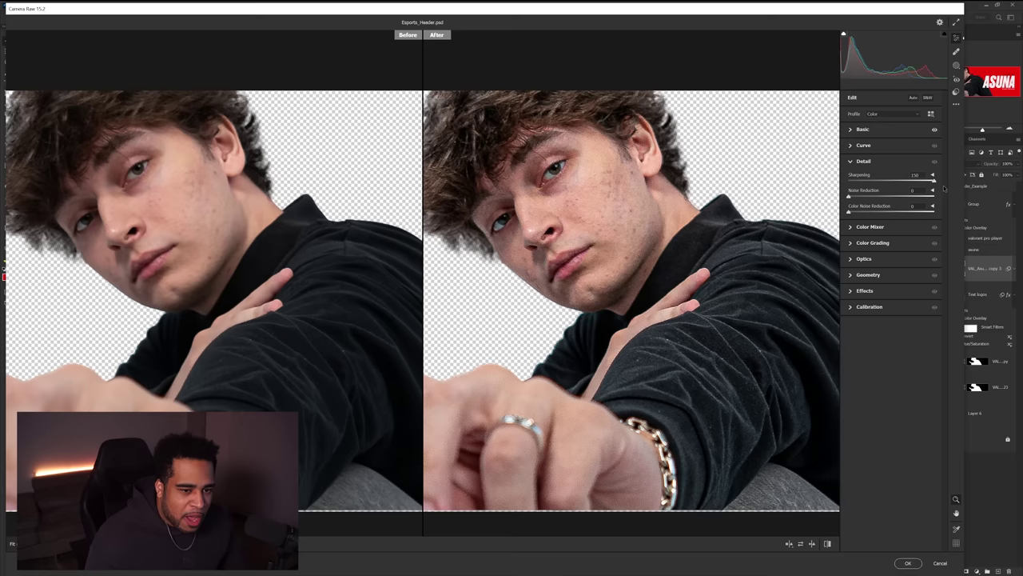
# Check the over-sharpened skin up close and lower the cut-out's sharpening to 23.
pyautogui.moveTo(582, 156); pyautogui.dragTo(658, 137)
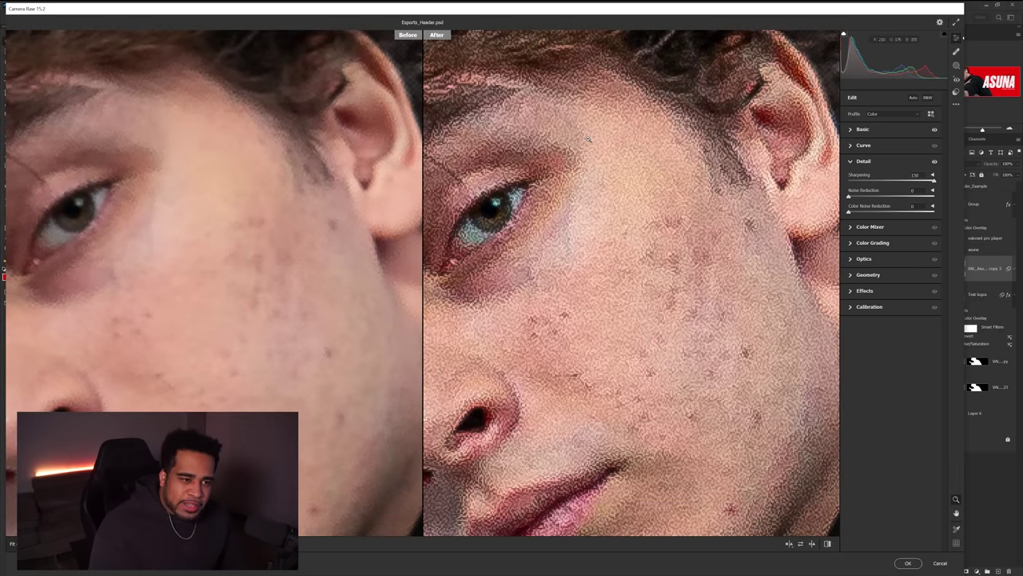
pyautogui.moveTo(932, 182); pyautogui.dragTo(869, 182)
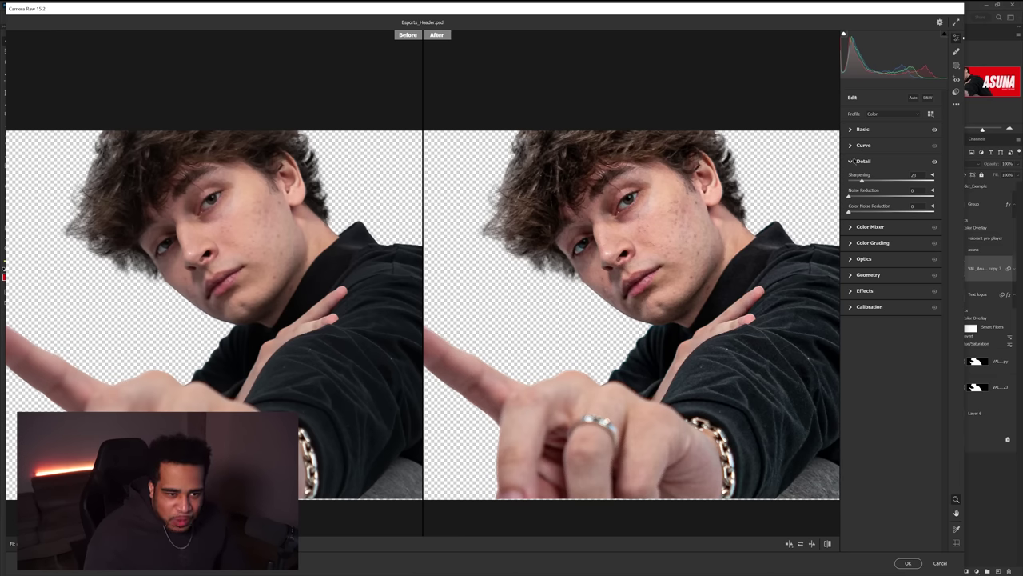
pyautogui.click(853, 160)
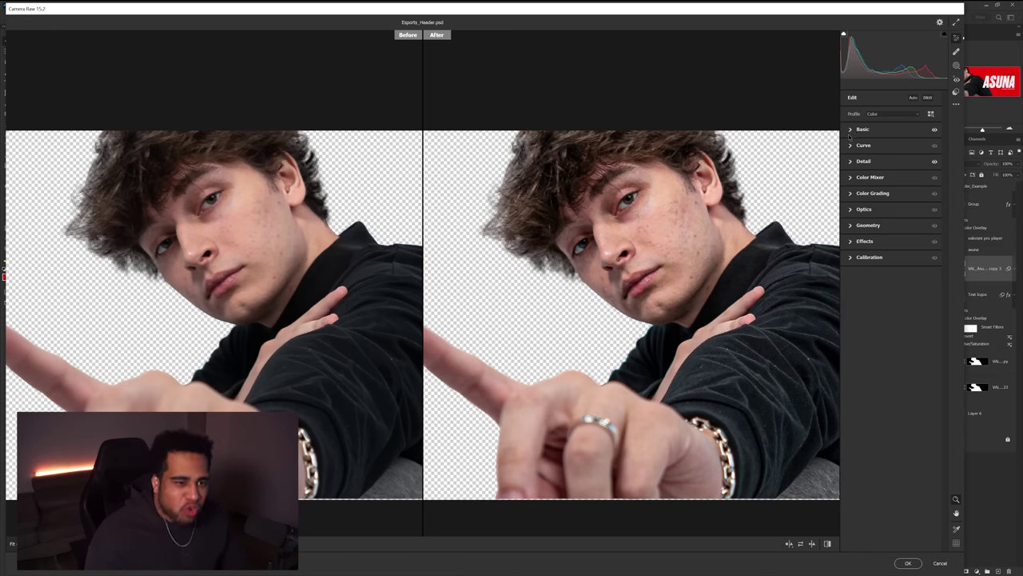
# Warm the cut-out's white balance to temperature +11 and tint +2, and compare the skin tone up close with the original.
pyautogui.click(863, 129)
pyautogui.moveTo(681, 233); pyautogui.dragTo(710, 222)
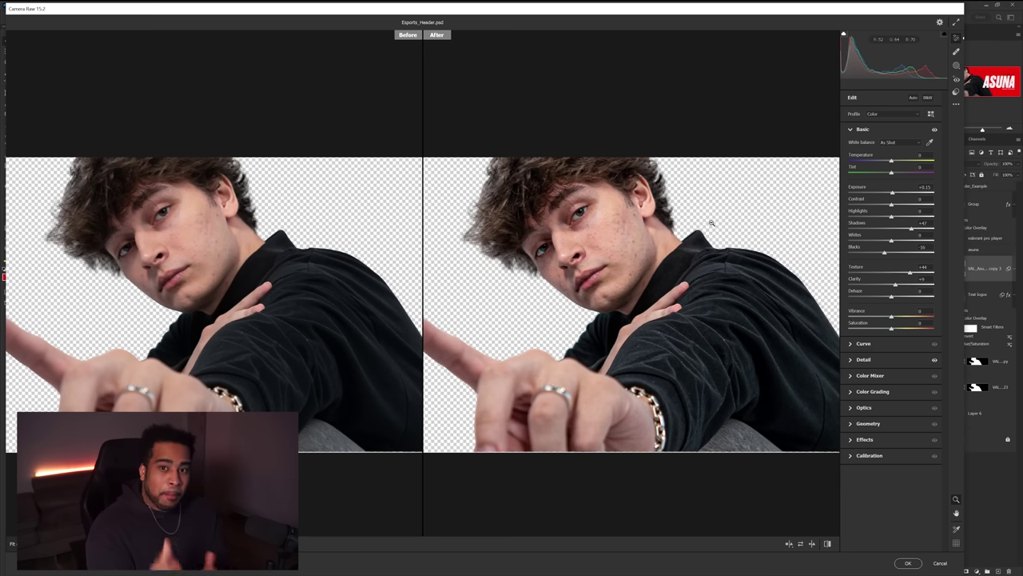
pyautogui.moveTo(894, 162)
pyautogui.mouseDown()
pyautogui.moveTo(900, 173)
pyautogui.moveTo(889, 173)
pyautogui.moveTo(897, 163)
pyautogui.mouseUp()
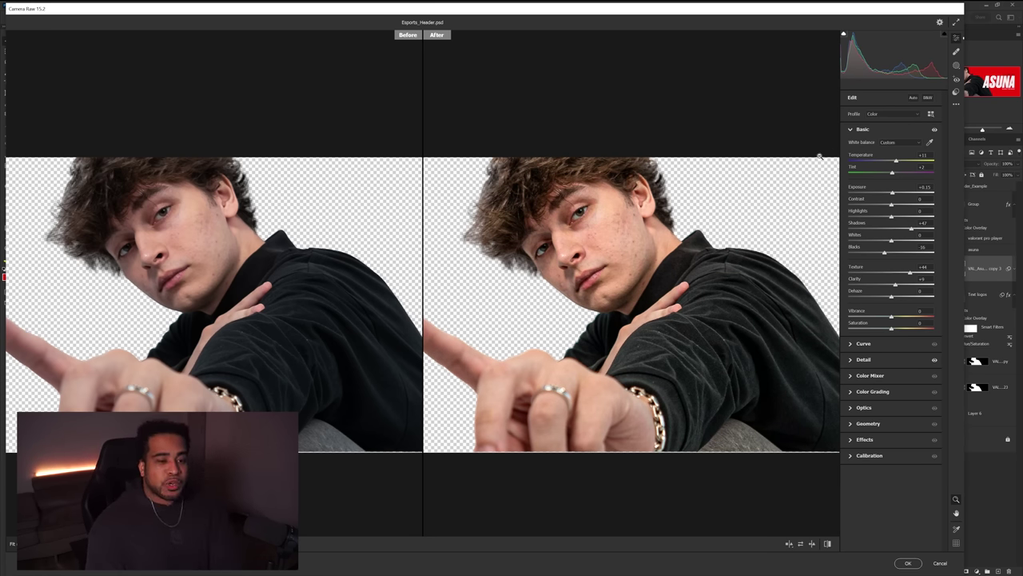
pyautogui.moveTo(484, 237); pyautogui.dragTo(556, 244)
pyautogui.press('space')
pyautogui.moveTo(732, 247); pyautogui.dragTo(548, 240)
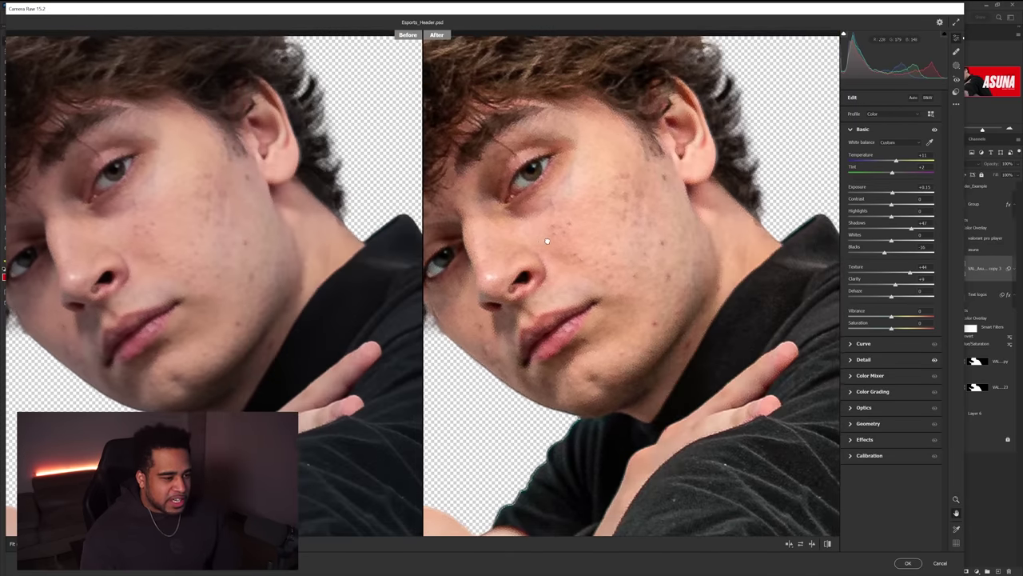
pyautogui.scroll(3, 547, 241)
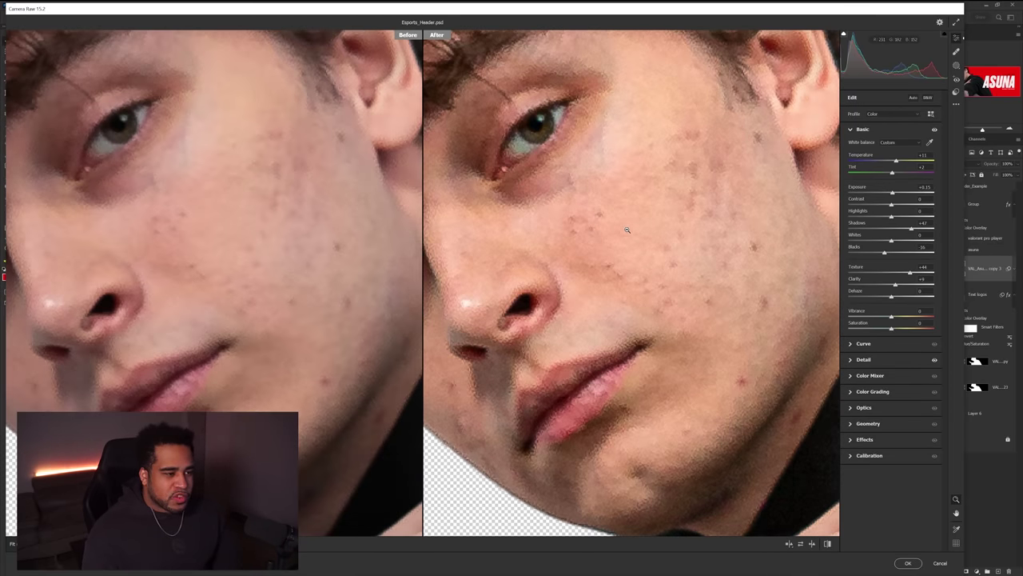
pyautogui.moveTo(608, 191); pyautogui.dragTo(555, 195)
pyautogui.press('space')
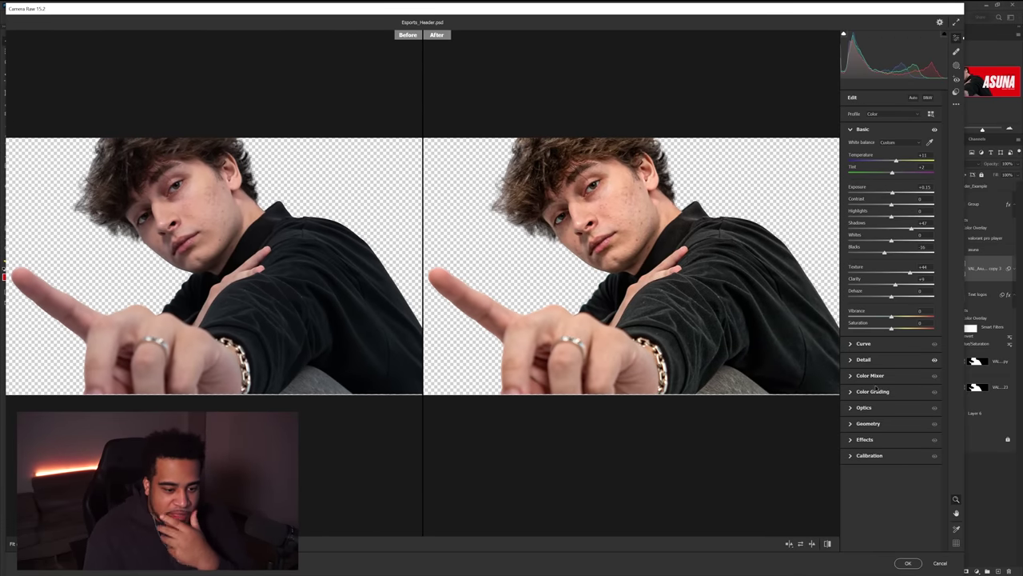
# Apply the Camera Raw adjustments to the cut-out and reopen the smart filter at its Color Grading wheels.
pyautogui.click(874, 393)
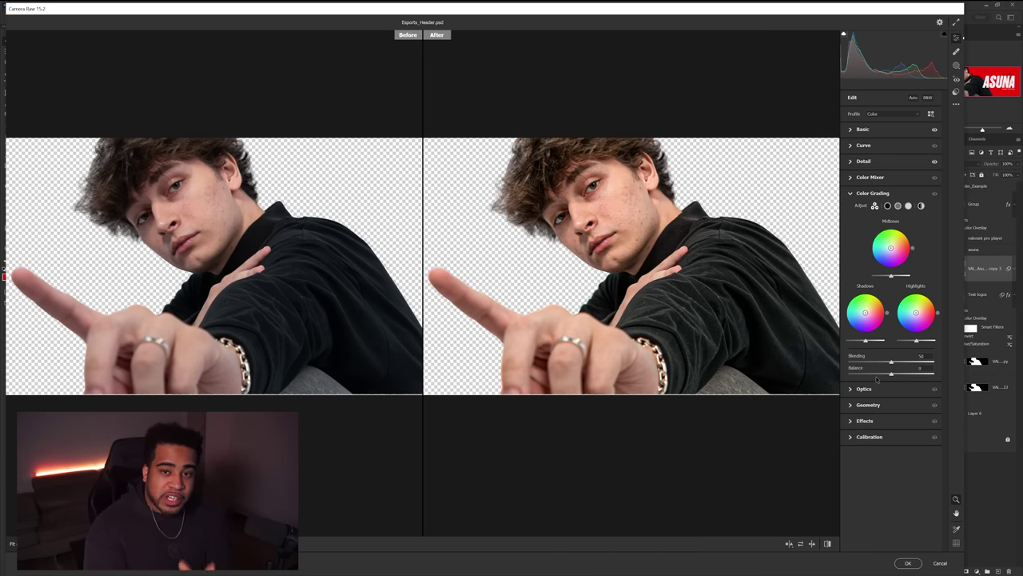
pyautogui.click(908, 563)
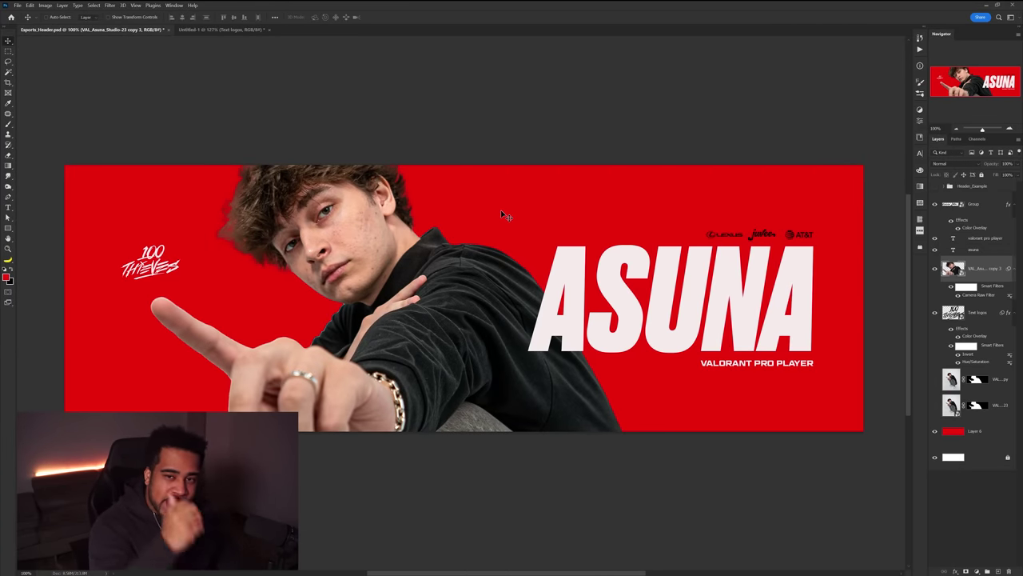
pyautogui.doubleClick(973, 296)
pyautogui.scroll(3, 620, 270)
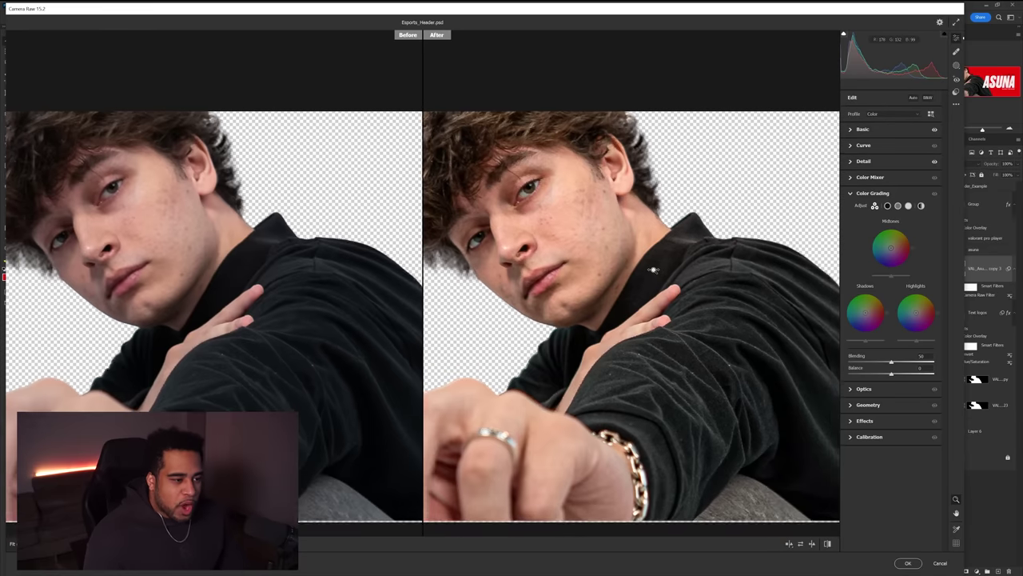
pyautogui.scroll(1, 622, 271)
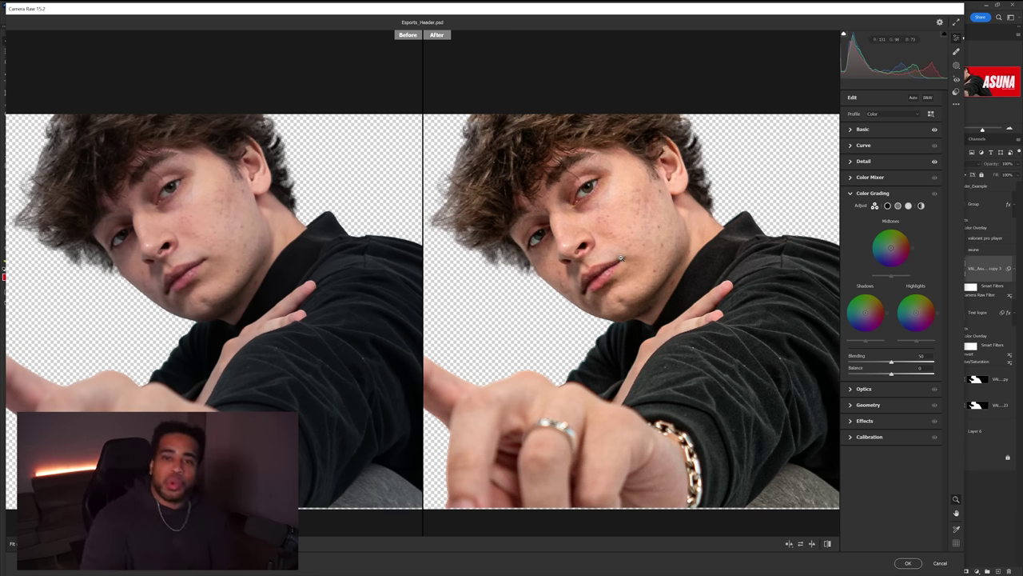
pyautogui.moveTo(622, 258); pyautogui.dragTo(785, 255)
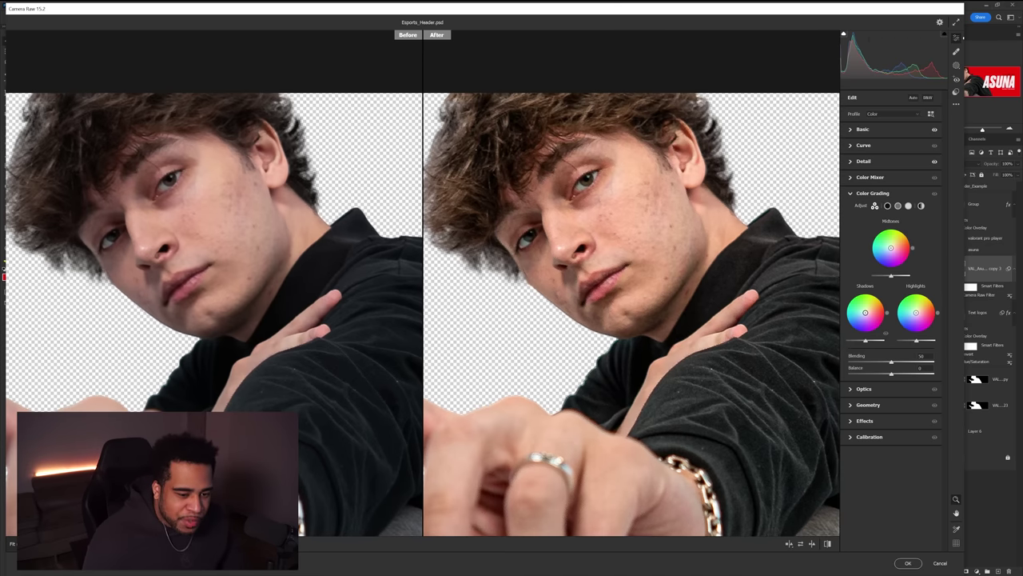
# Tint the cut-out's shadows slightly towards red and set the midtones to hue 11, saturation 8.
pyautogui.moveTo(866, 312)
pyautogui.mouseDown()
pyautogui.moveTo(878, 311)
pyautogui.moveTo(868, 312)
pyautogui.mouseUp()
pyautogui.moveTo(747, 313); pyautogui.dragTo(720, 314)
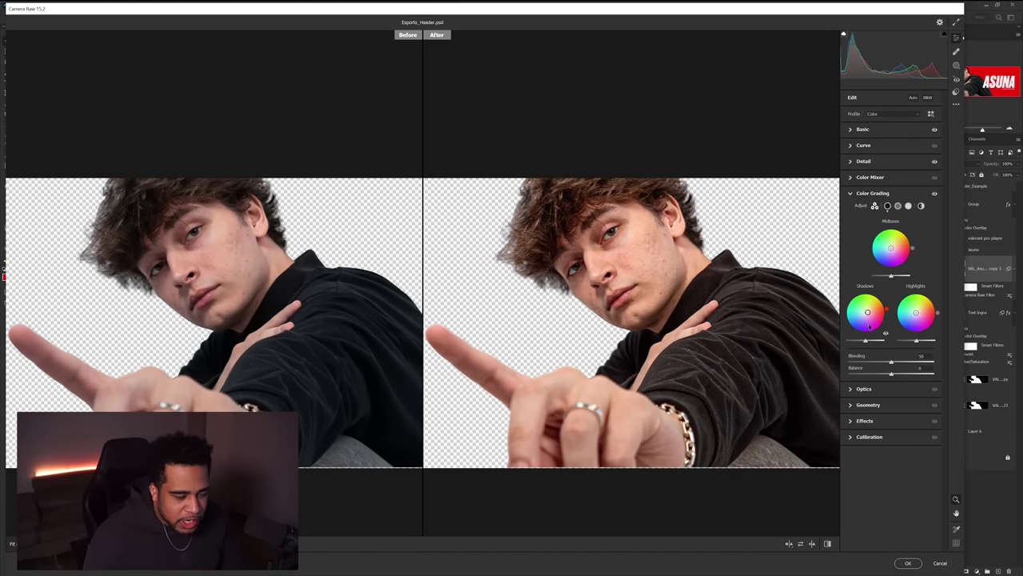
pyautogui.moveTo(891, 251); pyautogui.dragTo(893, 246)
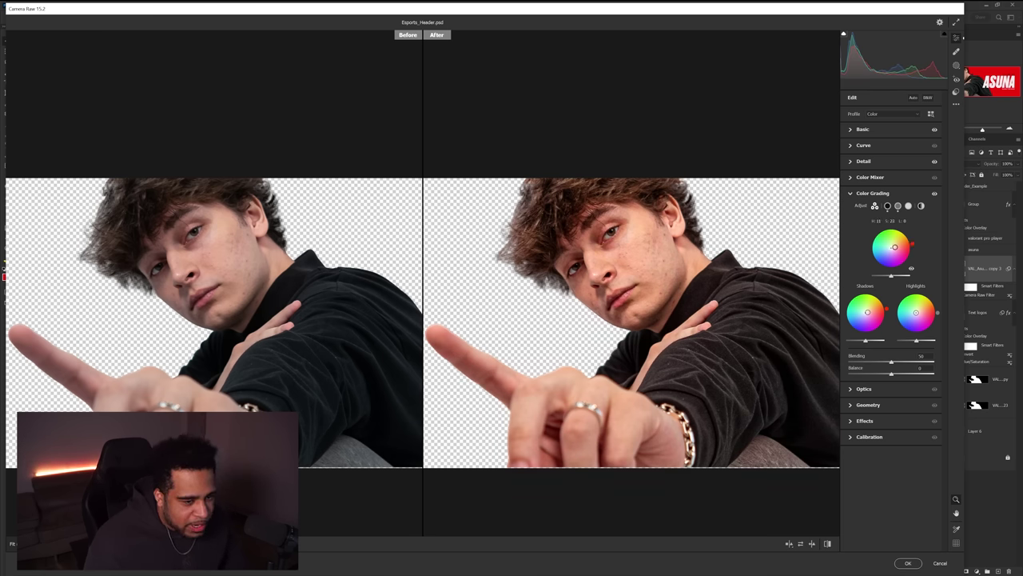
pyautogui.moveTo(894, 247); pyautogui.dragTo(893, 247)
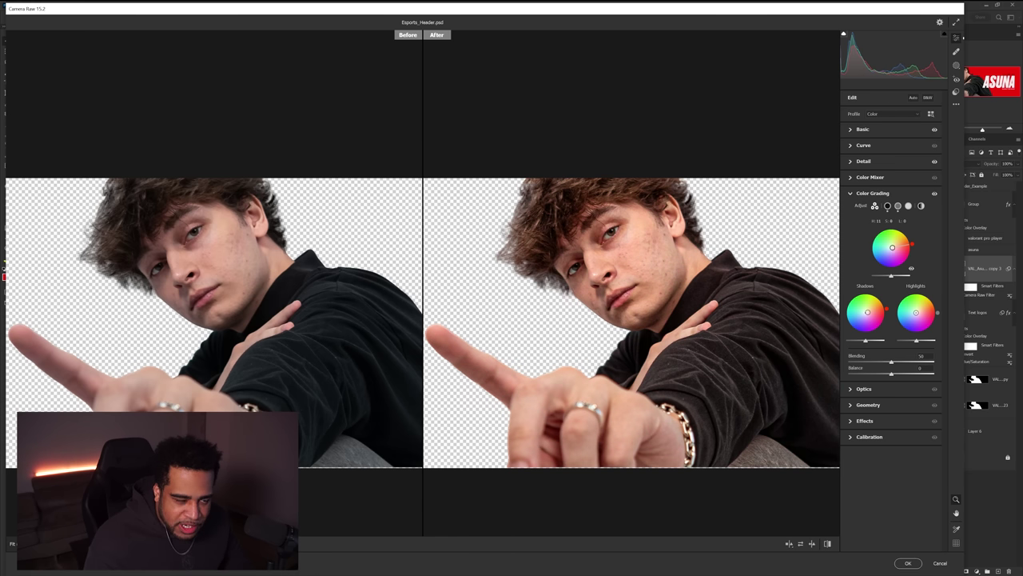
# Tint the cut-out's highlights with hue 42 and saturation 27, and apply the colour grading.
pyautogui.scroll(1, 900, 301)
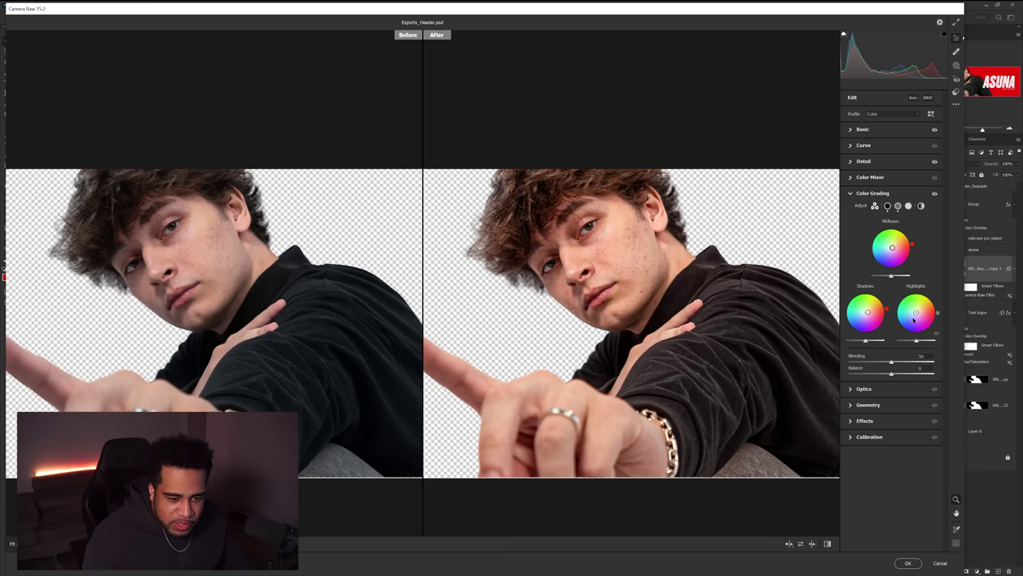
pyautogui.moveTo(915, 314); pyautogui.dragTo(917, 312)
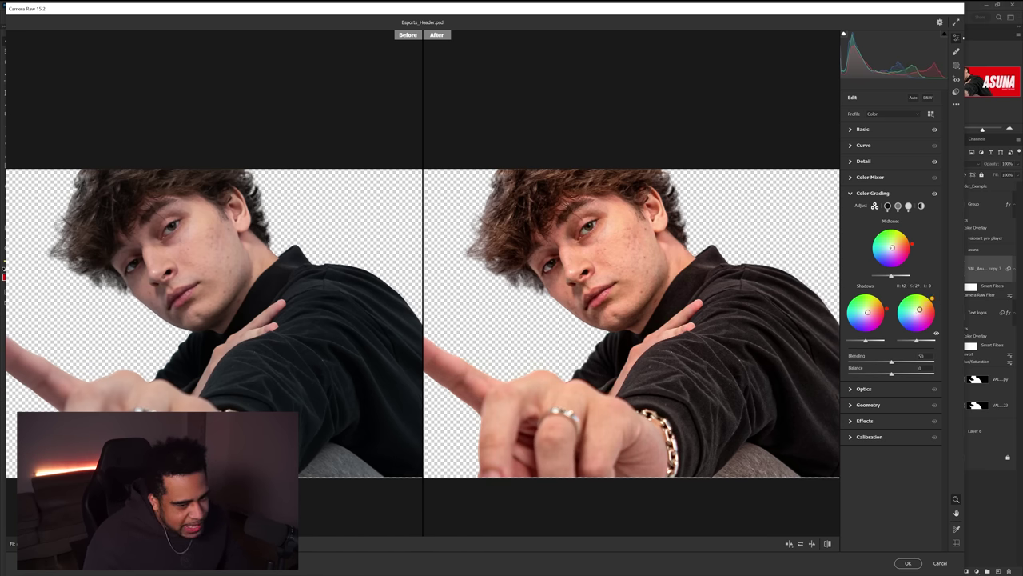
pyautogui.scroll(-3, 704, 279)
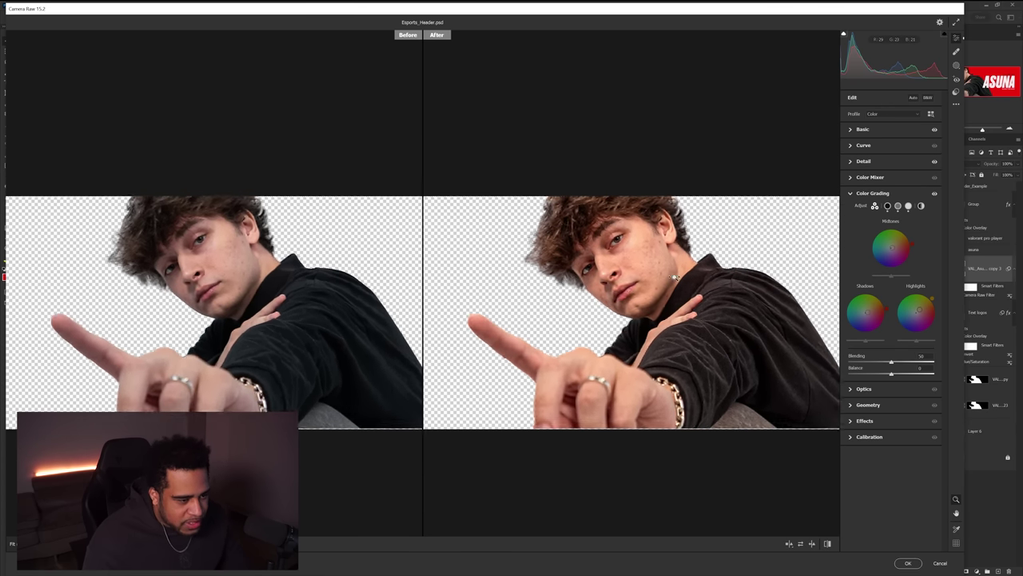
pyautogui.moveTo(718, 306); pyautogui.dragTo(667, 288)
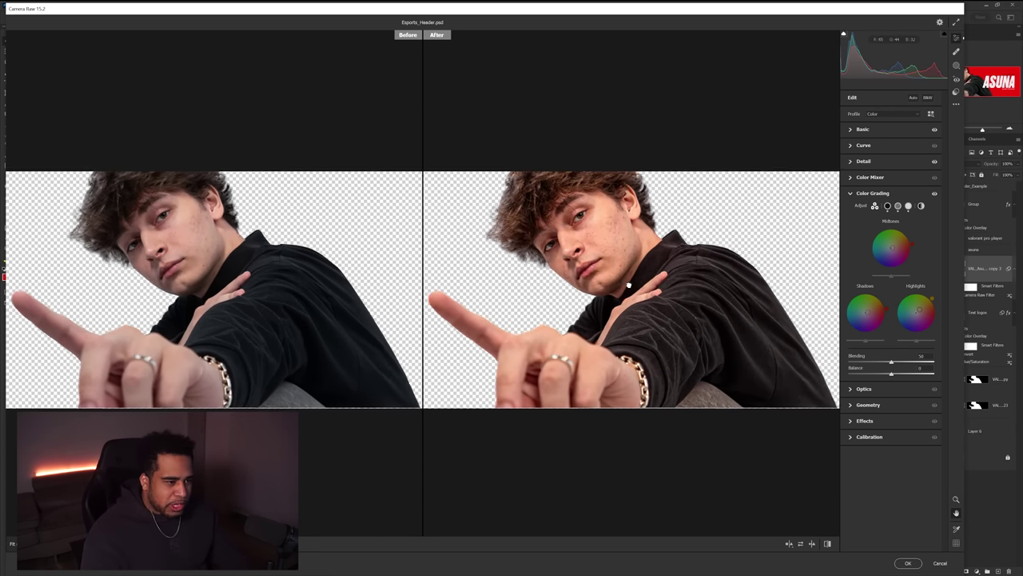
pyautogui.click(908, 563)
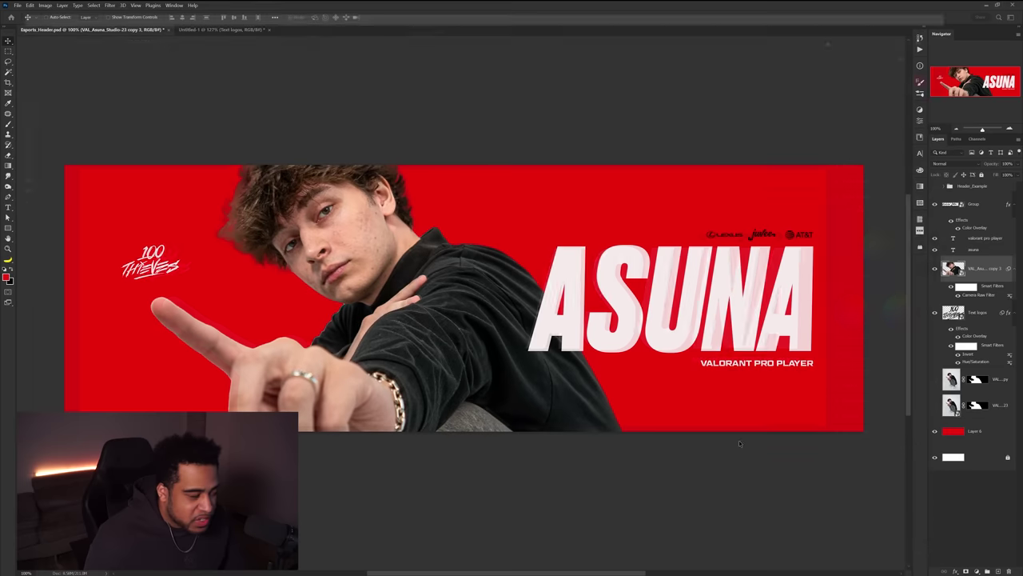
# Compare the banner with the cut-out's Camera Raw filter off and on, and inspect the facial skin up close.
pyautogui.scroll(-1, 681, 321)
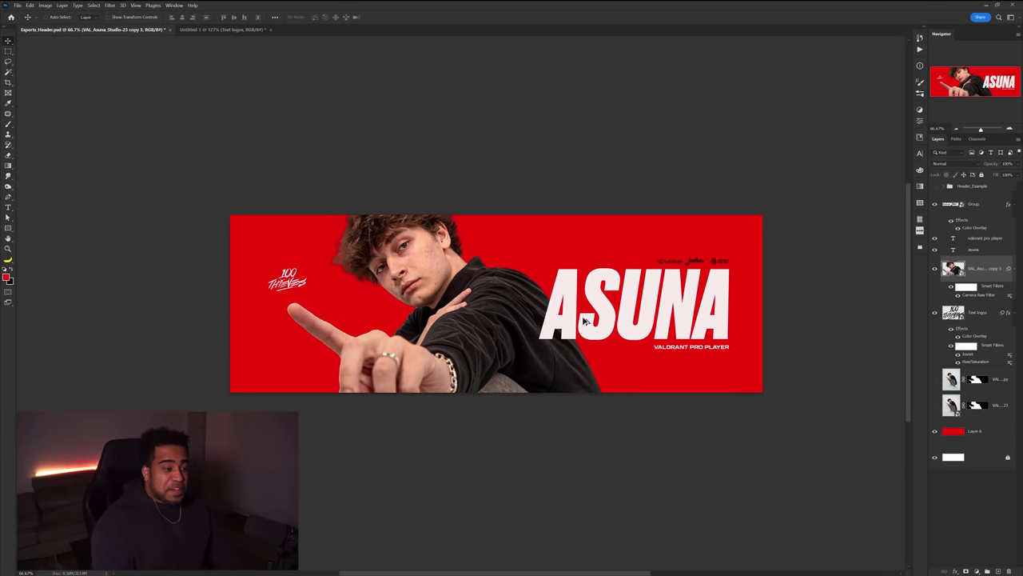
pyautogui.scroll(2, 585, 318)
pyautogui.scroll(1, 500, 308)
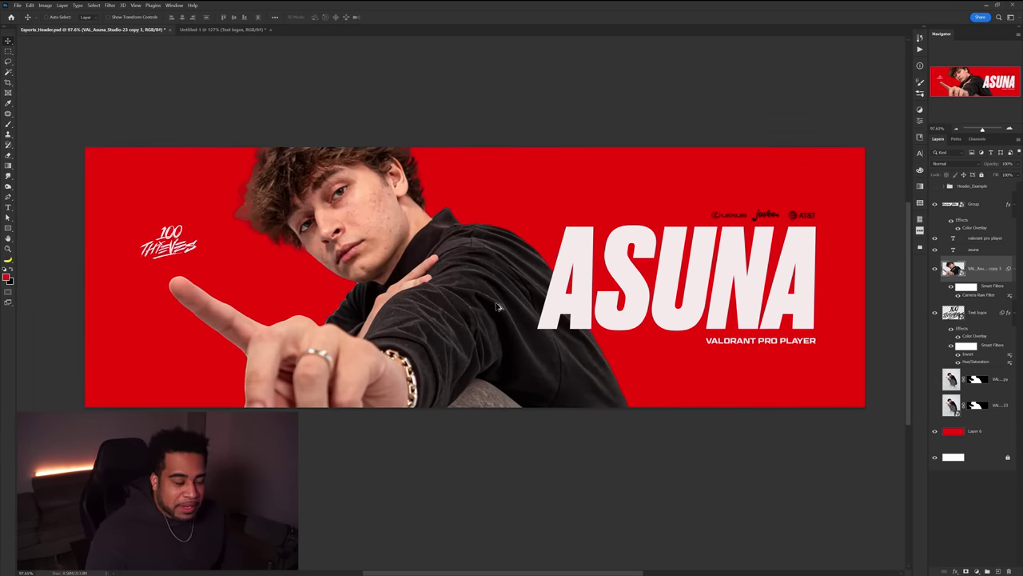
pyautogui.click(959, 296)
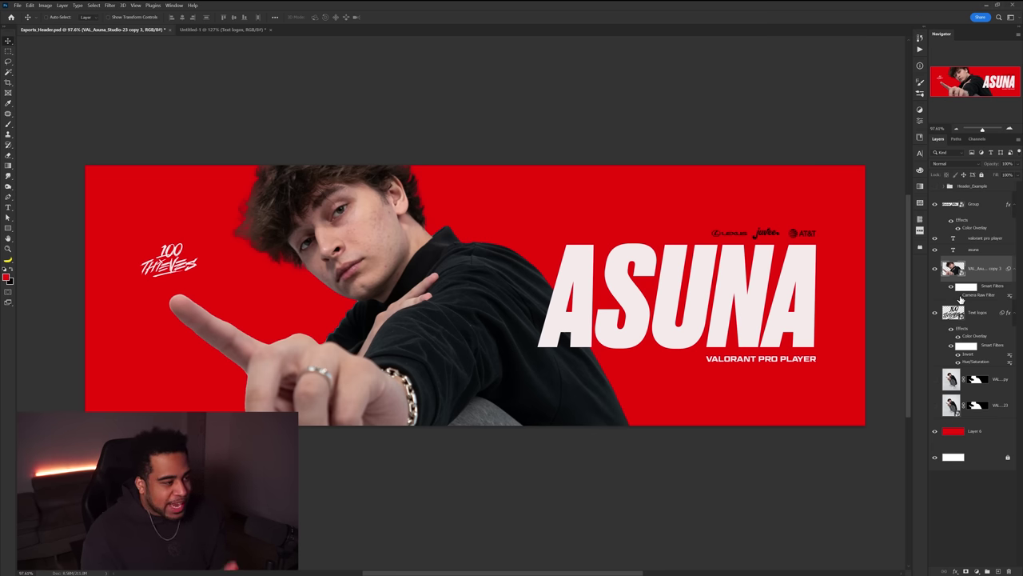
pyautogui.click(959, 296)
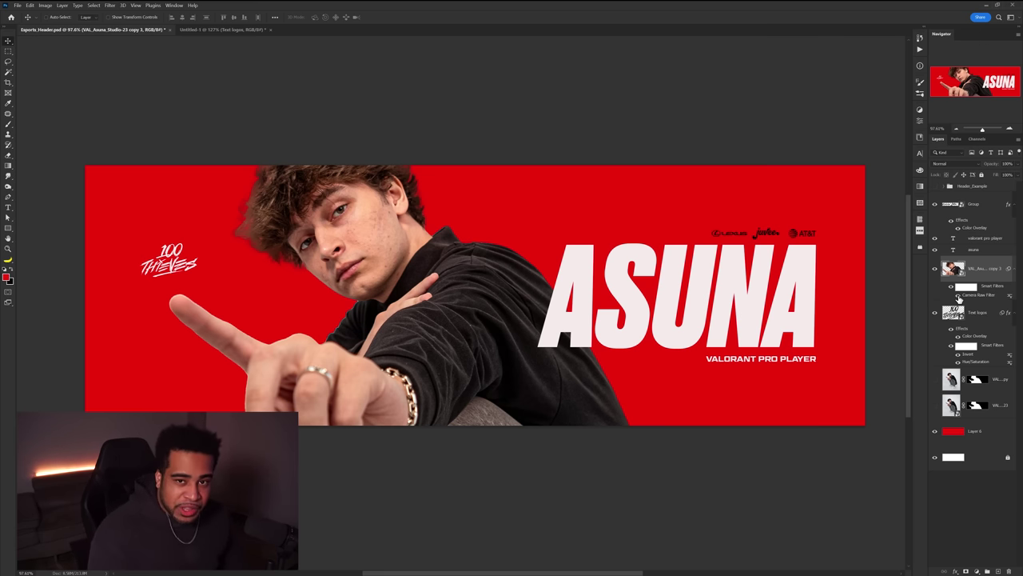
pyautogui.scroll(5, 346, 190)
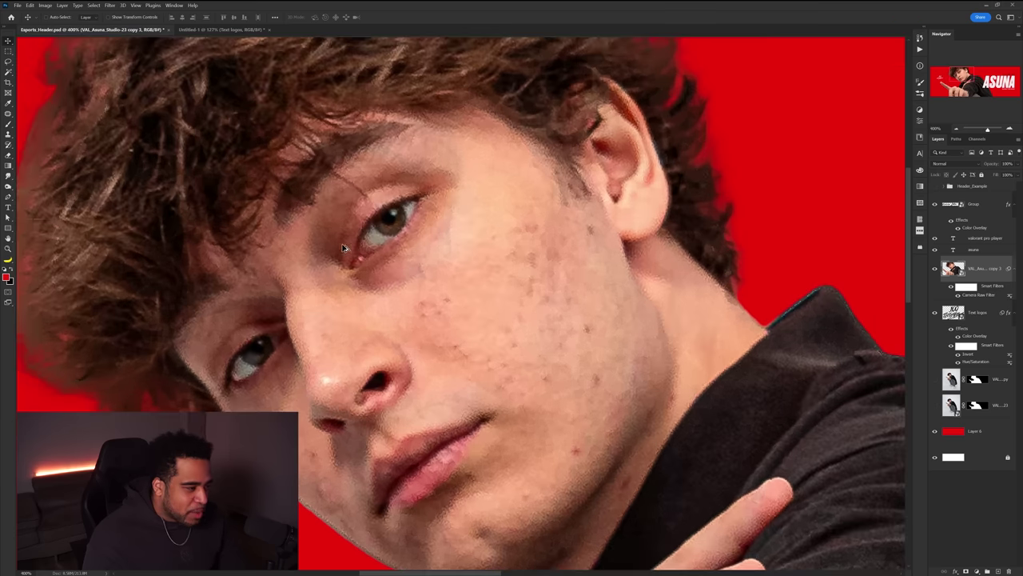
pyautogui.scroll(-2, 531, 376)
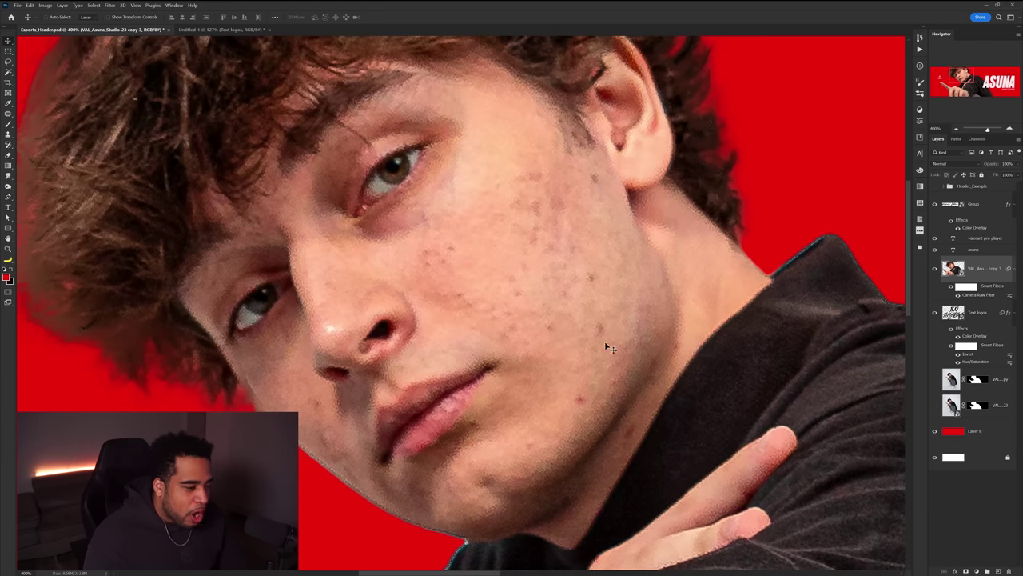
# Open the cut-out's smart object contents for editing and compare them with the banner document.
pyautogui.doubleClick(962, 272)
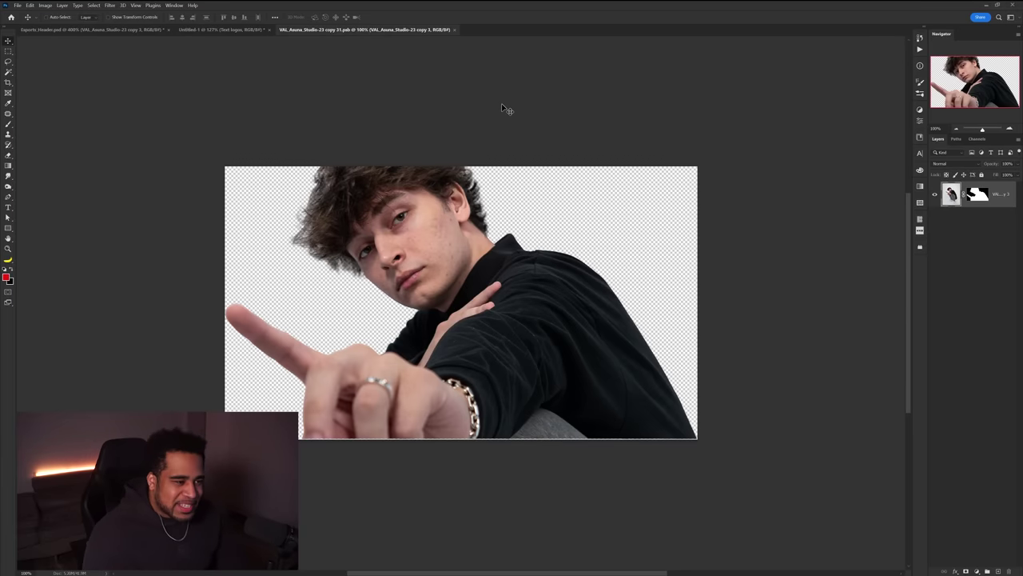
pyautogui.click(128, 30)
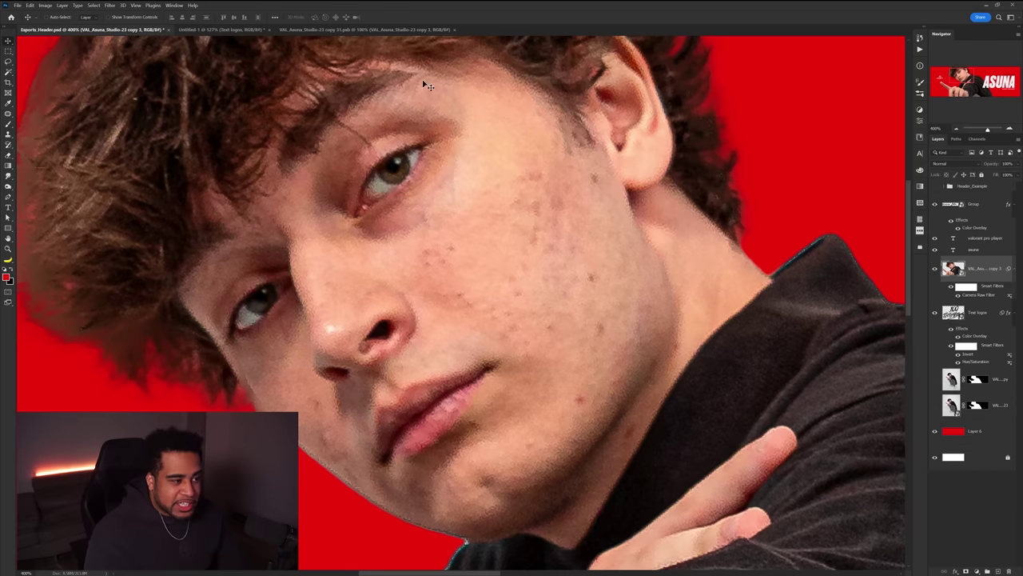
pyautogui.click(364, 29)
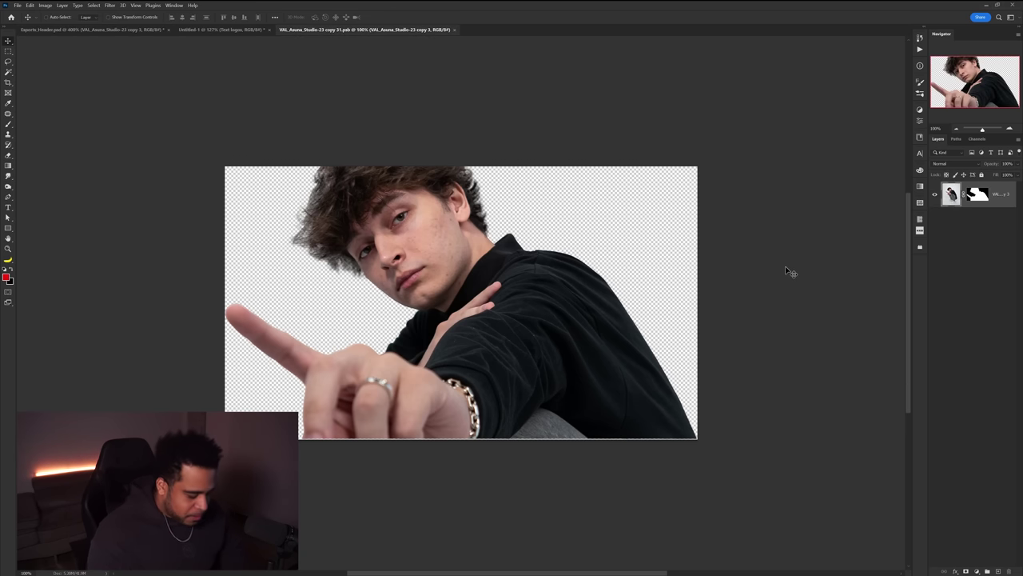
# Patch the blemishes on the lower cheek and chin beside the mouth with clean skin using the Patch Tool.
pyautogui.press('j')
pyautogui.rightClick(7, 116)
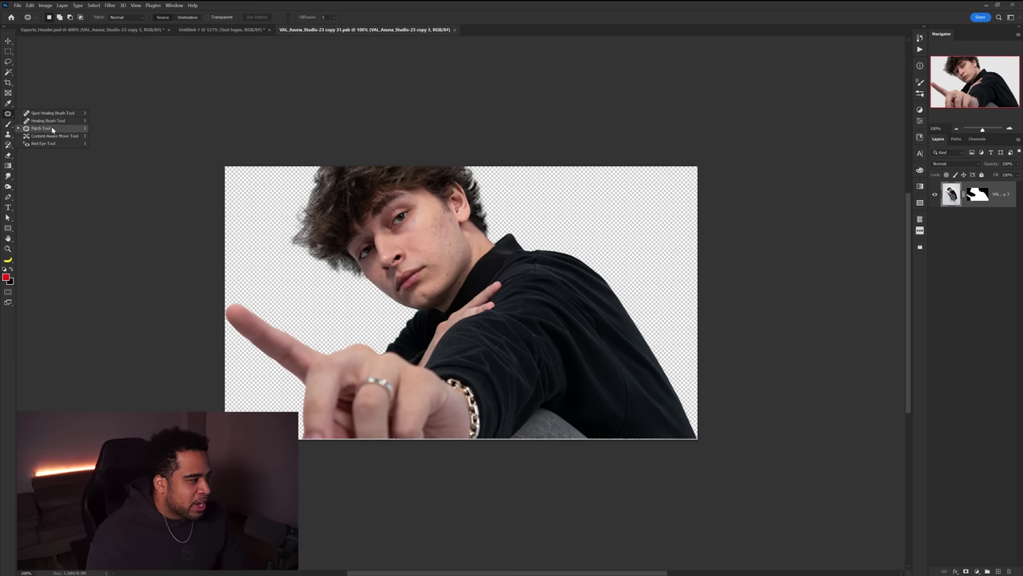
pyautogui.click(36, 130)
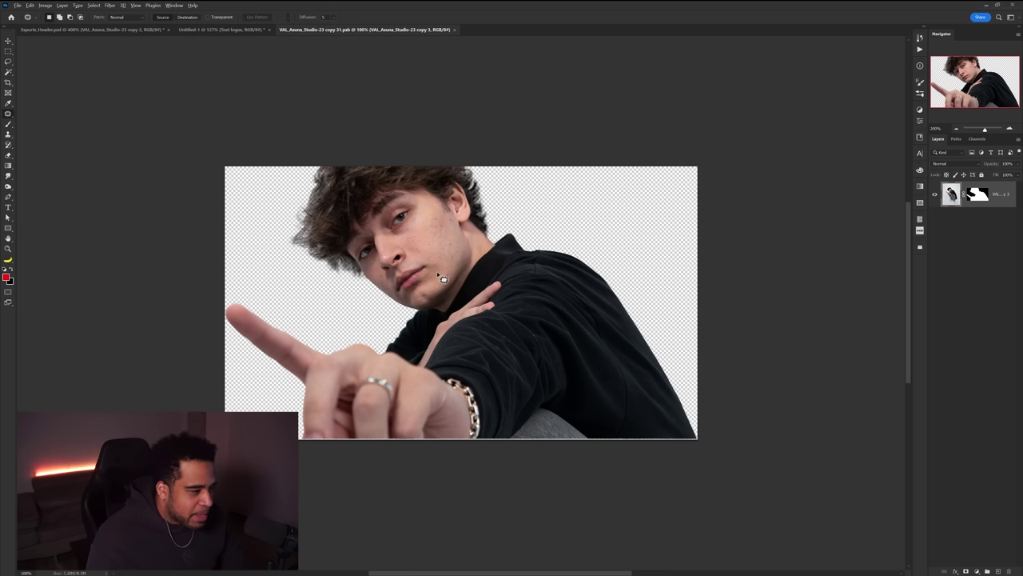
pyautogui.scroll(5, 436, 271)
pyautogui.moveTo(489, 271)
pyautogui.mouseDown()
pyautogui.moveTo(516, 284)
pyautogui.moveTo(507, 279)
pyautogui.moveTo(525, 273)
pyautogui.moveTo(513, 204)
pyautogui.moveTo(473, 184)
pyautogui.mouseUp()
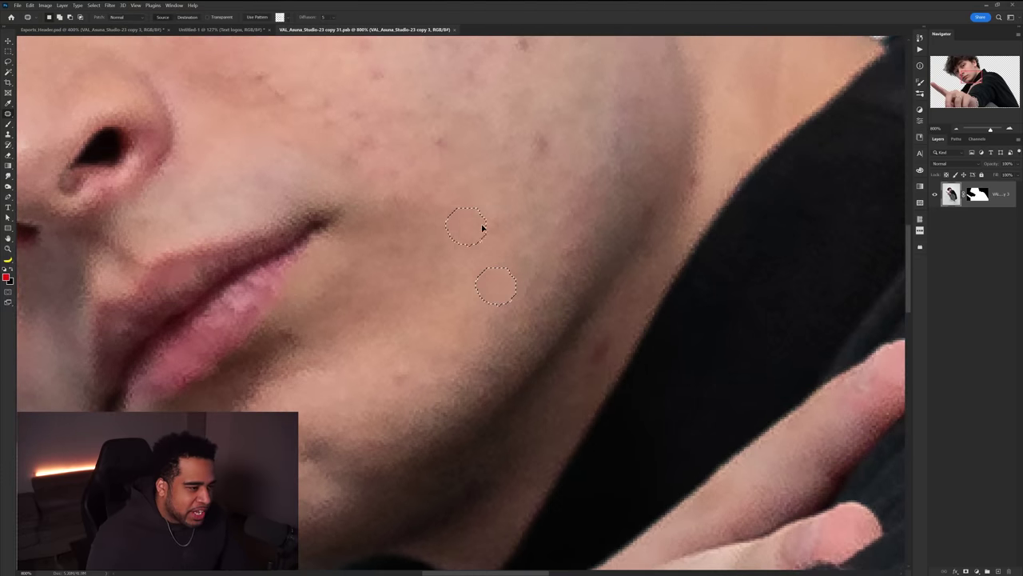
pyautogui.hotkey('ctrl', 'd')
pyautogui.moveTo(417, 373); pyautogui.dragTo(405, 357)
pyautogui.moveTo(403, 367); pyautogui.dragTo(425, 262)
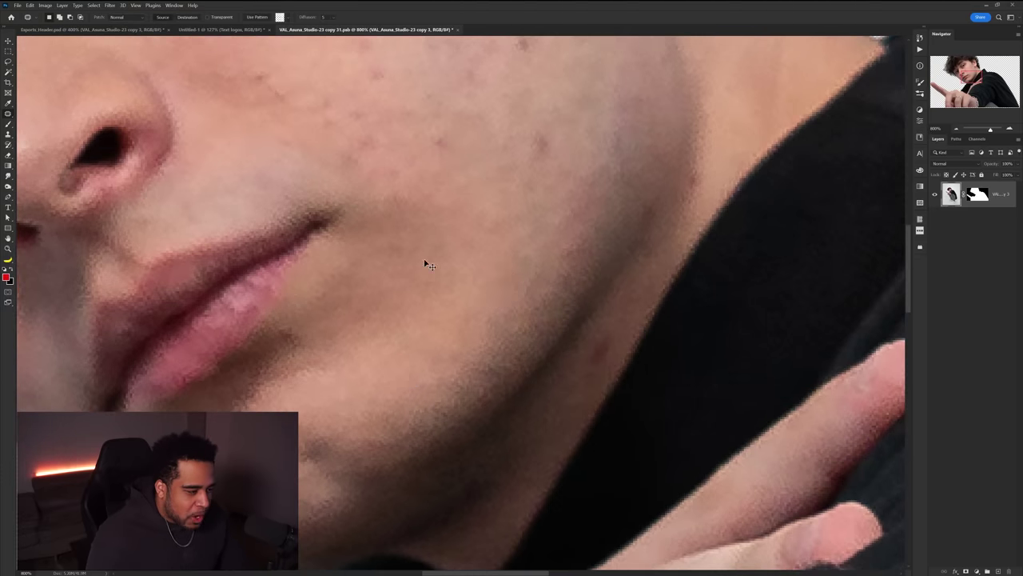
pyautogui.hotkey('ctrl', 'd')
# Patch the remaining small blemishes across the cheek one by one with nearby clean skin.
pyautogui.moveTo(456, 170); pyautogui.dragTo(466, 283)
pyautogui.moveTo(530, 279); pyautogui.dragTo(531, 280)
pyautogui.moveTo(531, 280); pyautogui.dragTo(455, 282)
pyautogui.hotkey('ctrl', 'd')
pyautogui.moveTo(462, 239)
pyautogui.mouseDown()
pyautogui.moveTo(472, 246)
pyautogui.moveTo(464, 240)
pyautogui.mouseUp()
pyautogui.moveTo(461, 262)
pyautogui.mouseDown()
pyautogui.moveTo(439, 260)
pyautogui.moveTo(500, 325)
pyautogui.mouseUp()
pyautogui.hotkey('ctrl', 'd')
pyautogui.moveTo(488, 329)
pyautogui.mouseDown()
pyautogui.moveTo(458, 354)
pyautogui.moveTo(484, 328)
pyautogui.mouseUp()
pyautogui.moveTo(463, 330); pyautogui.dragTo(411, 220)
pyautogui.hotkey('ctrl', 'd')
pyautogui.moveTo(492, 256); pyautogui.dragTo(498, 289)
pyautogui.hotkey('ctrl', 'd')
pyautogui.moveTo(480, 238); pyautogui.dragTo(488, 235)
pyautogui.hotkey('ctrl', 'd')
pyautogui.moveTo(481, 239)
pyautogui.mouseDown()
pyautogui.moveTo(457, 200)
pyautogui.moveTo(485, 204)
pyautogui.mouseUp()
pyautogui.moveTo(478, 214); pyautogui.dragTo(417, 189)
pyautogui.hotkey('ctrl', 'd')
# Patch the blemishes on the upper cheek beneath the eye and beside the nostril with nearby clean skin.
pyautogui.moveTo(360, 166); pyautogui.dragTo(346, 172)
pyautogui.moveTo(279, 216); pyautogui.dragTo(360, 170)
pyautogui.moveTo(356, 194); pyautogui.dragTo(418, 197)
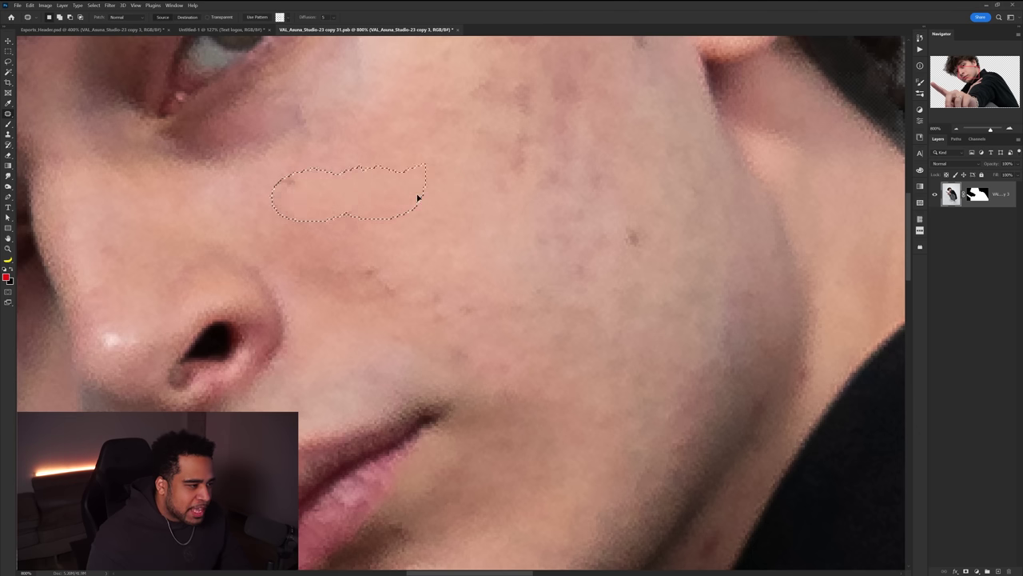
pyautogui.hotkey('ctrl', 'd')
pyautogui.moveTo(379, 310); pyautogui.dragTo(391, 264)
pyautogui.moveTo(377, 278); pyautogui.dragTo(419, 221)
pyautogui.hotkey('ctrl', 'd')
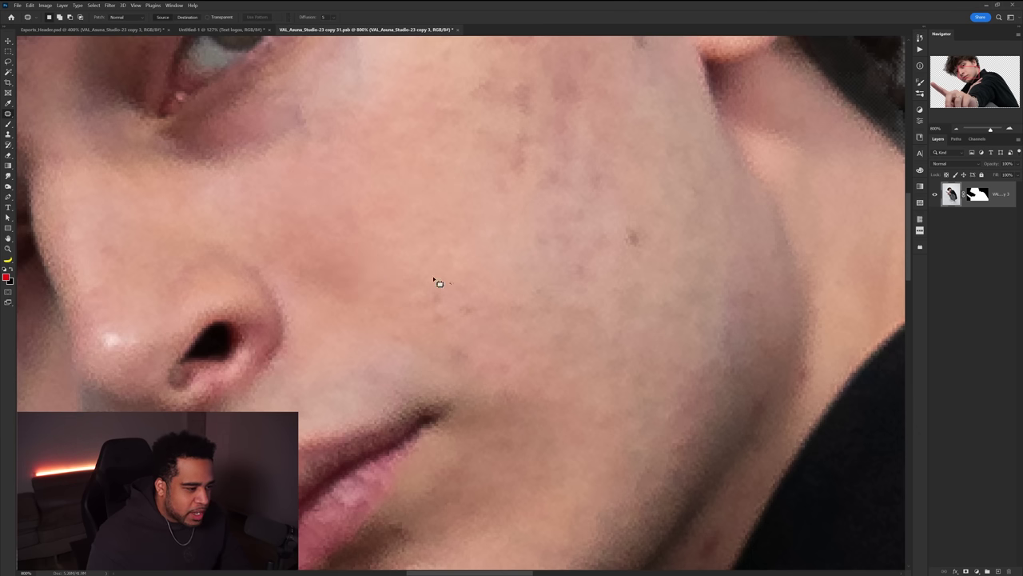
# Patch the small marks in the middle of the cheek and the dark spot toward the jaw with clean skin.
pyautogui.moveTo(434, 279)
pyautogui.mouseDown()
pyautogui.moveTo(468, 289)
pyautogui.moveTo(448, 284)
pyautogui.mouseUp()
pyautogui.moveTo(452, 300); pyautogui.dragTo(487, 252)
pyautogui.hotkey('ctrl', 'd')
pyautogui.moveTo(609, 239); pyautogui.dragTo(620, 240)
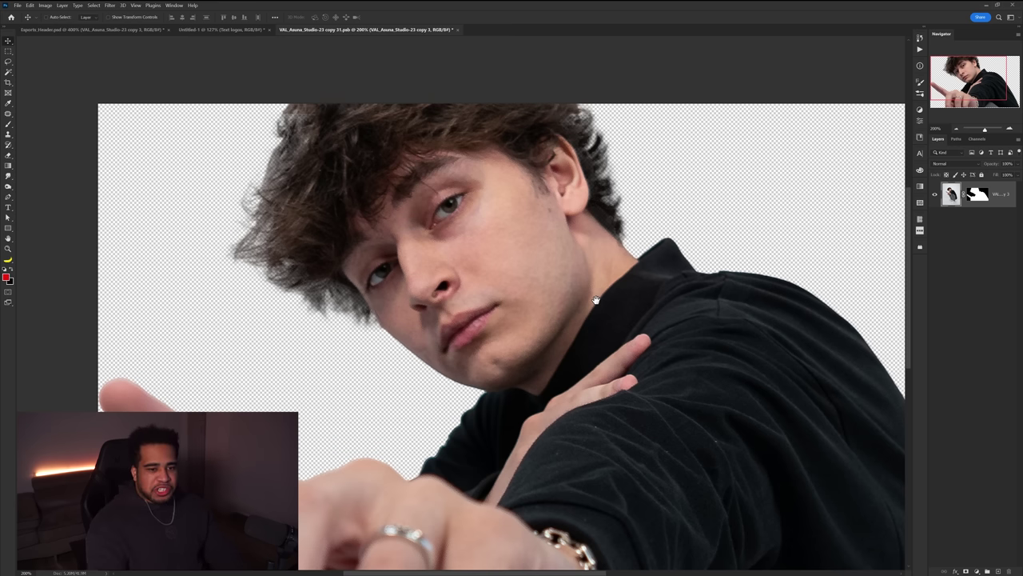
# Save and close the retouched smart object contents and return to the banner document.
pyautogui.hotkey('ctrl', 's')
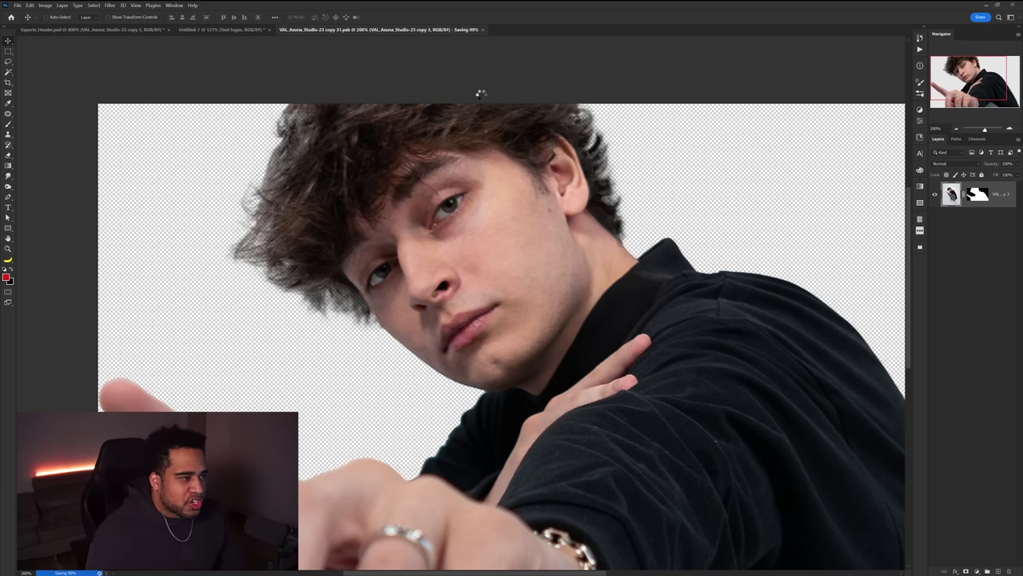
pyautogui.click(455, 30)
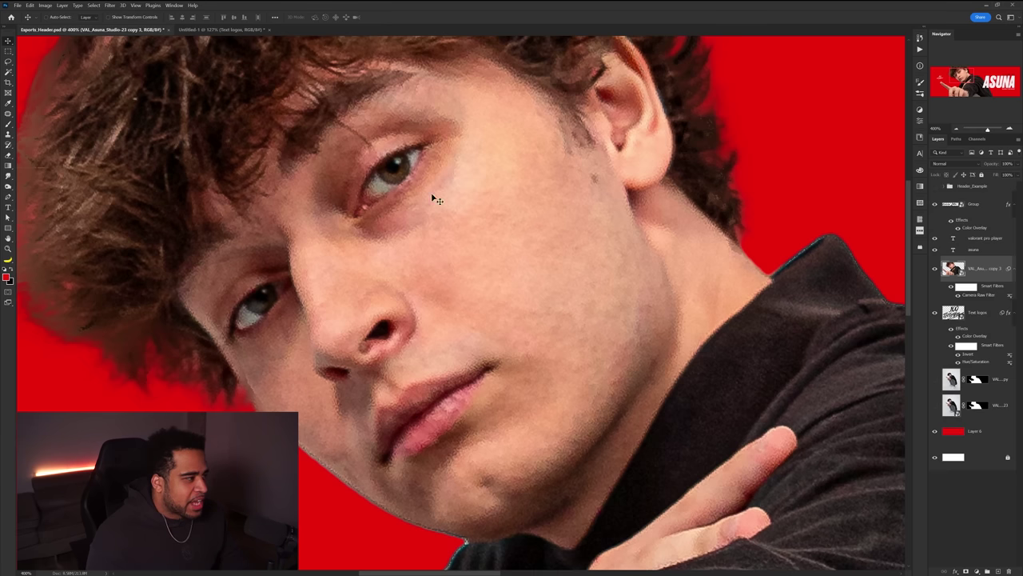
pyautogui.scroll(-4, 432, 194)
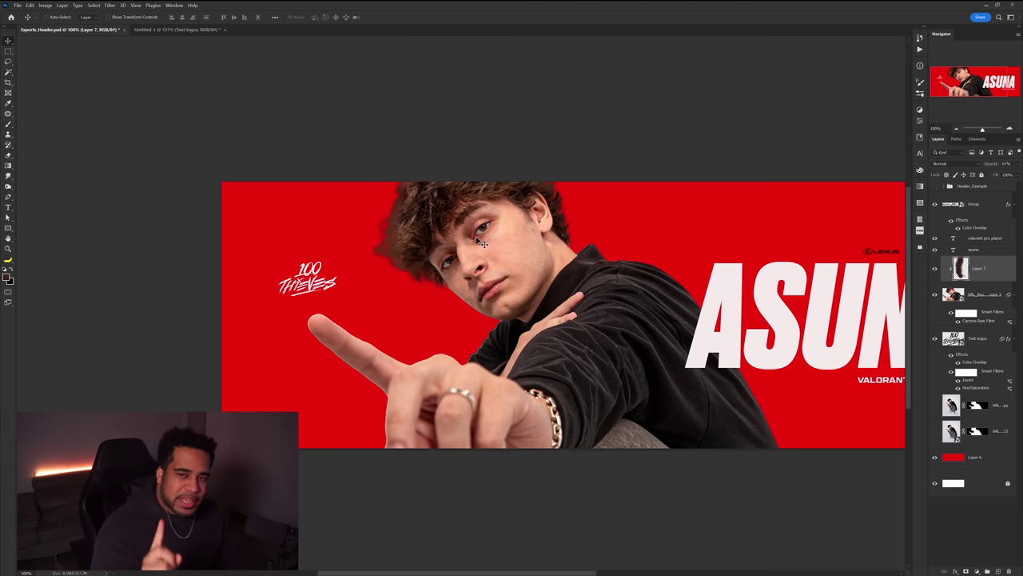
# Add a new layer above the cut-out and paint over both irises with a brown brush.
pyautogui.hotkey('ctrl', 'shift', 'n')
pyautogui.press('Return')
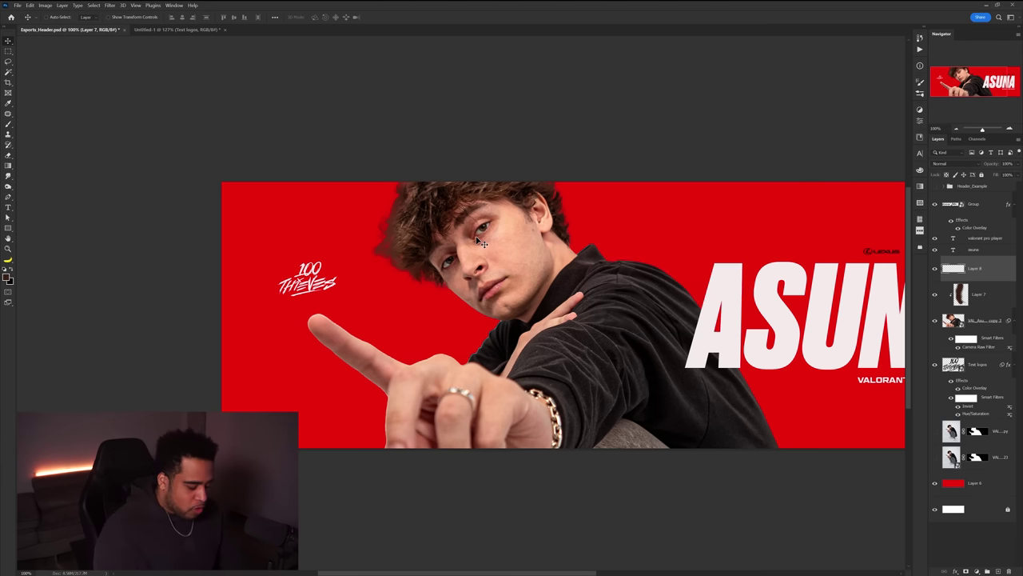
pyautogui.press('b')
pyautogui.scroll(5, 472, 224)
pyautogui.scroll(2, 504, 220)
pyautogui.moveTo(557, 257)
pyautogui.mouseDown()
pyautogui.moveTo(512, 265)
pyautogui.moveTo(523, 243)
pyautogui.moveTo(504, 236)
pyautogui.moveTo(531, 236)
pyautogui.moveTo(521, 230)
pyautogui.moveTo(548, 248)
pyautogui.moveTo(582, 207)
pyautogui.moveTo(571, 213)
pyautogui.mouseUp()
pyautogui.scroll(2, 542, 242)
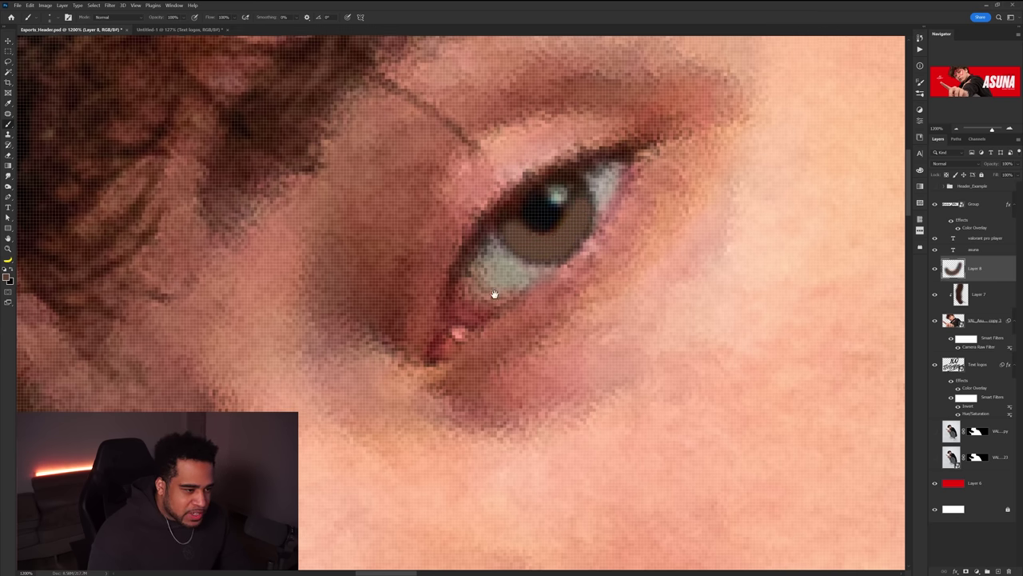
pyautogui.moveTo(493, 295); pyautogui.dragTo(856, 36)
pyautogui.click(486, 312)
pyautogui.keyDown('alt'); pyautogui.rightClick(486, 312); pyautogui.keyUp('alt')
pyautogui.moveTo(490, 316)
pyautogui.mouseDown()
pyautogui.moveTo(530, 311)
pyautogui.moveTo(548, 294)
pyautogui.moveTo(545, 302)
pyautogui.mouseUp()
pyautogui.press('v')
pyautogui.scroll(-4, 546, 302)
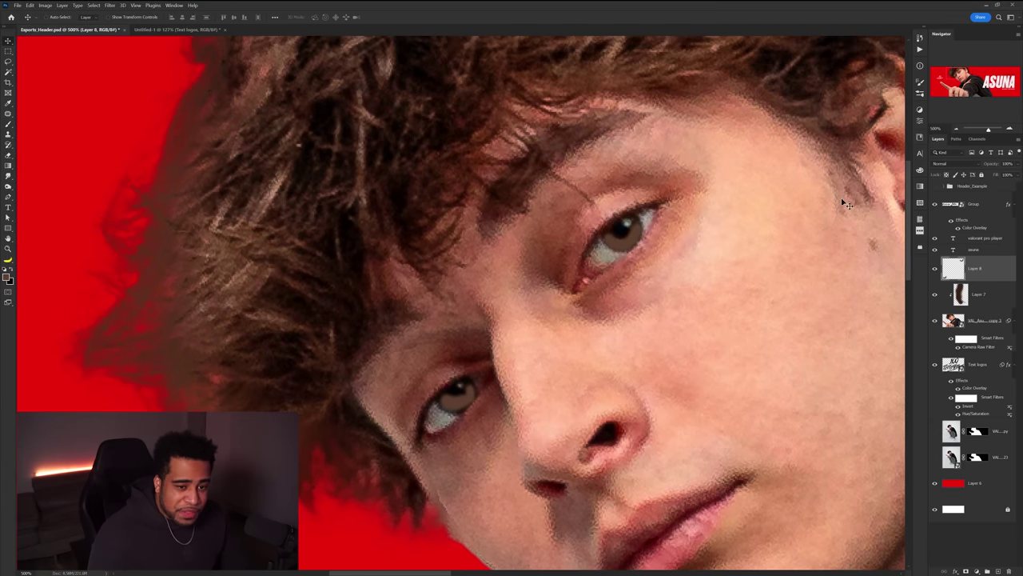
# Set the painted iris layer's blending mode to Color Dodge.
pyautogui.click(953, 163)
pyautogui.click(949, 237)
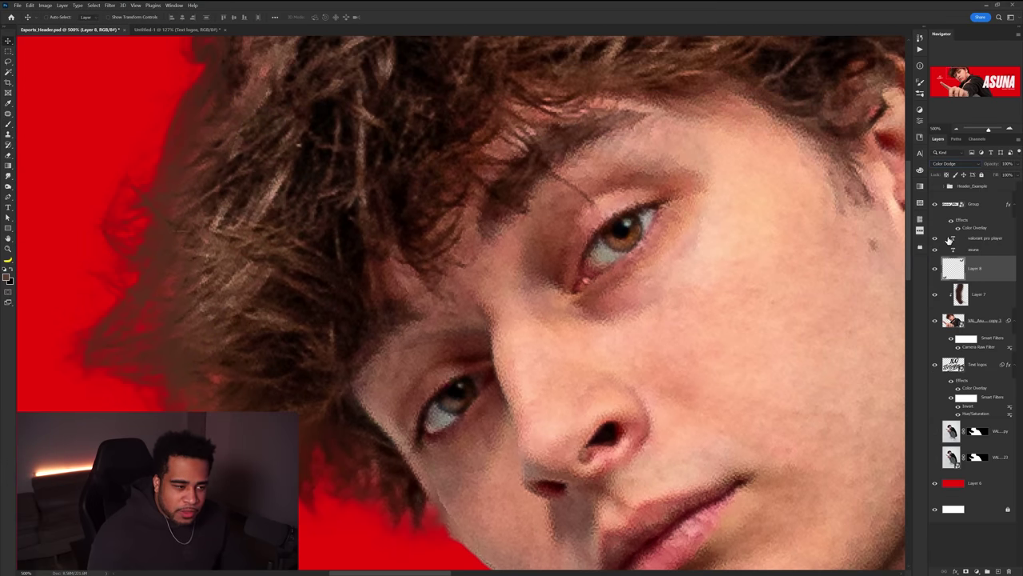
pyautogui.scroll(-5, 669, 269)
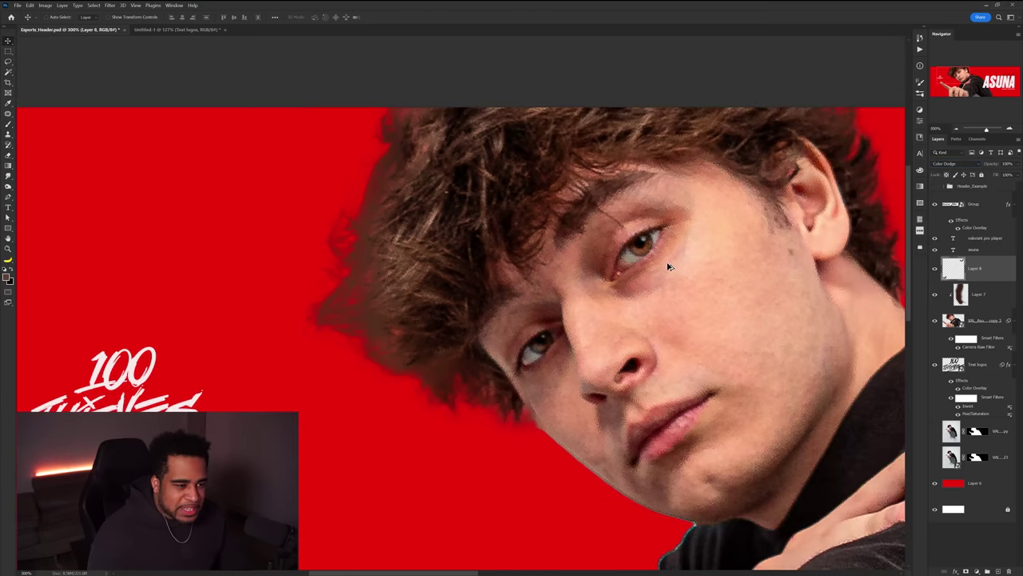
pyautogui.scroll(2, 667, 267)
# Add another new layer and paint the white of the eye nearest the fringe with an off-white brush.
pyautogui.hotkey('ctrl', 'shift', 'n')
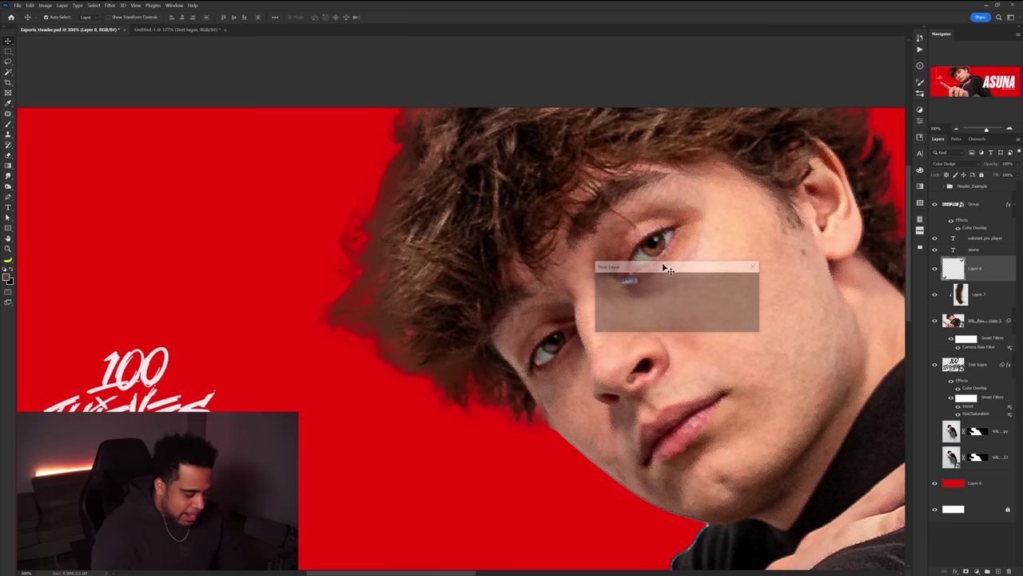
pyautogui.press('Return')
pyautogui.hotkey('ctrl', 'shift', 'alt', 'n')
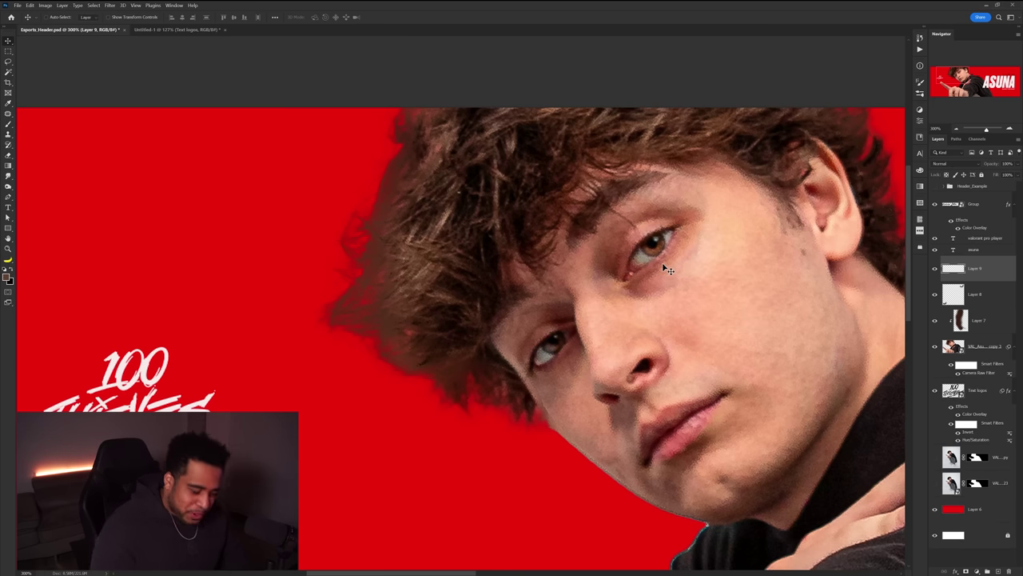
pyautogui.press('b')
pyautogui.scroll(1, 551, 286)
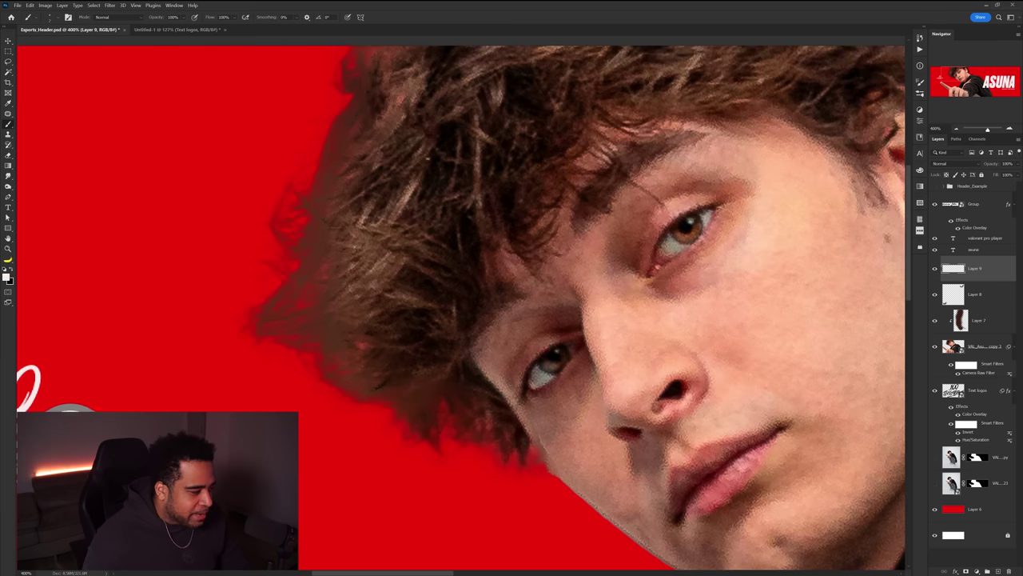
pyautogui.scroll(4, 535, 364)
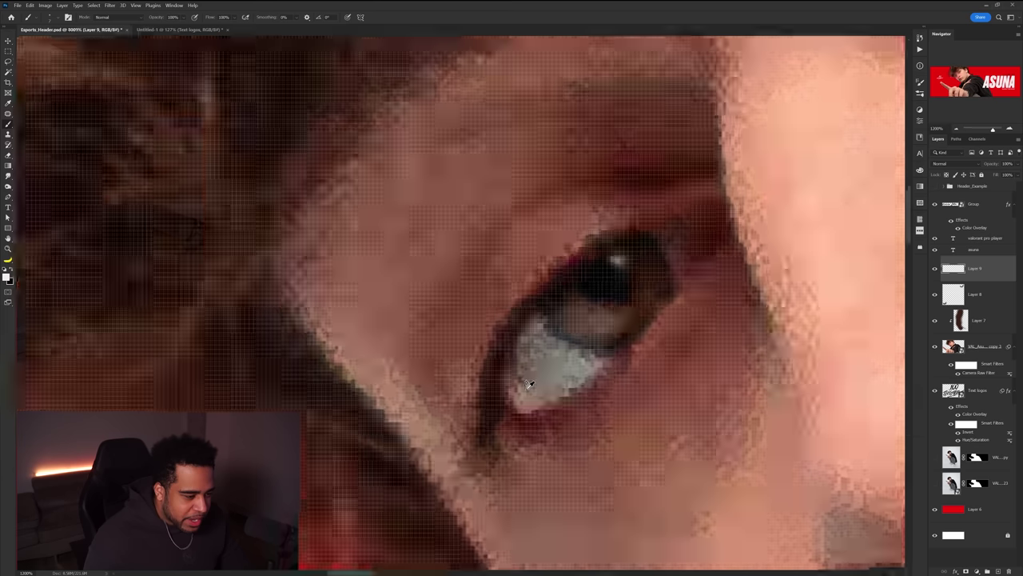
pyautogui.moveTo(535, 322)
pyautogui.mouseDown()
pyautogui.moveTo(513, 396)
pyautogui.moveTo(592, 361)
pyautogui.moveTo(536, 330)
pyautogui.moveTo(534, 384)
pyautogui.moveTo(516, 400)
pyautogui.mouseUp()
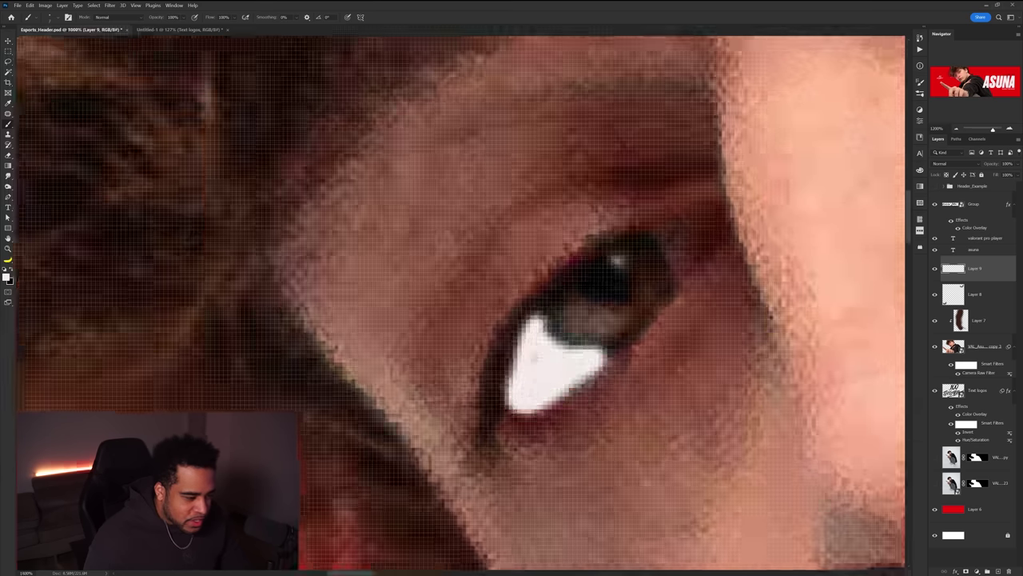
# Paint the whites on both sides of the other eye's iris off-white and clean their edges with the Eraser.
pyautogui.moveTo(703, 245)
pyautogui.mouseDown()
pyautogui.moveTo(678, 241)
pyautogui.moveTo(679, 263)
pyautogui.mouseUp()
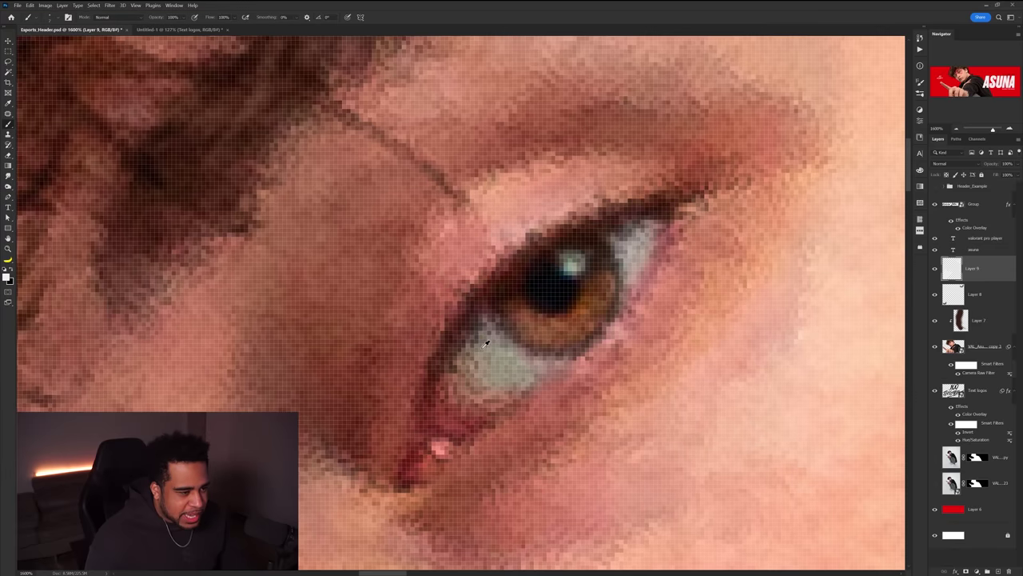
pyautogui.moveTo(485, 344)
pyautogui.mouseDown()
pyautogui.moveTo(535, 368)
pyautogui.moveTo(479, 408)
pyautogui.moveTo(457, 375)
pyautogui.moveTo(484, 372)
pyautogui.mouseUp()
pyautogui.moveTo(628, 243); pyautogui.dragTo(645, 237)
pyautogui.press('e')
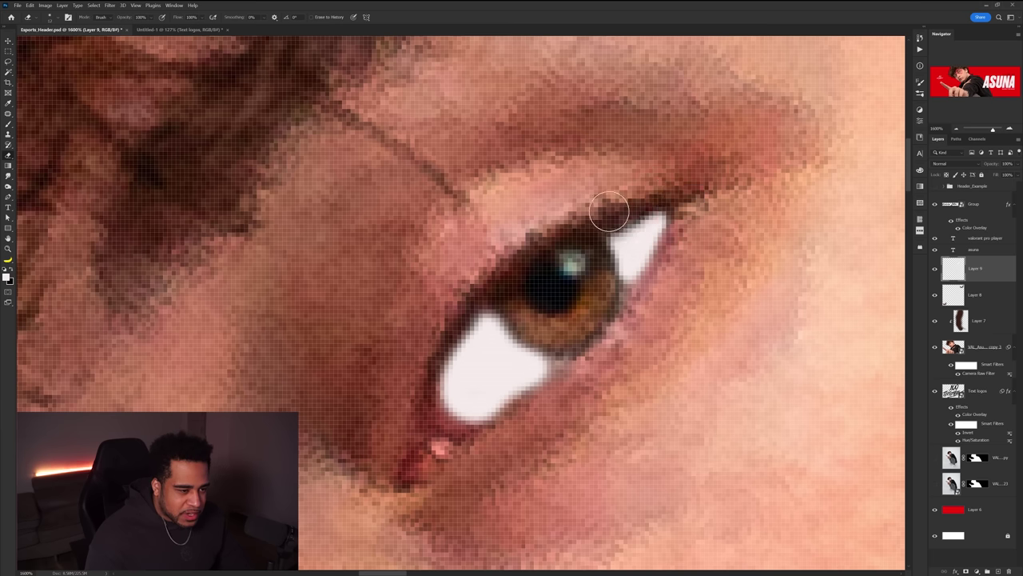
pyautogui.moveTo(536, 356); pyautogui.dragTo(663, 268)
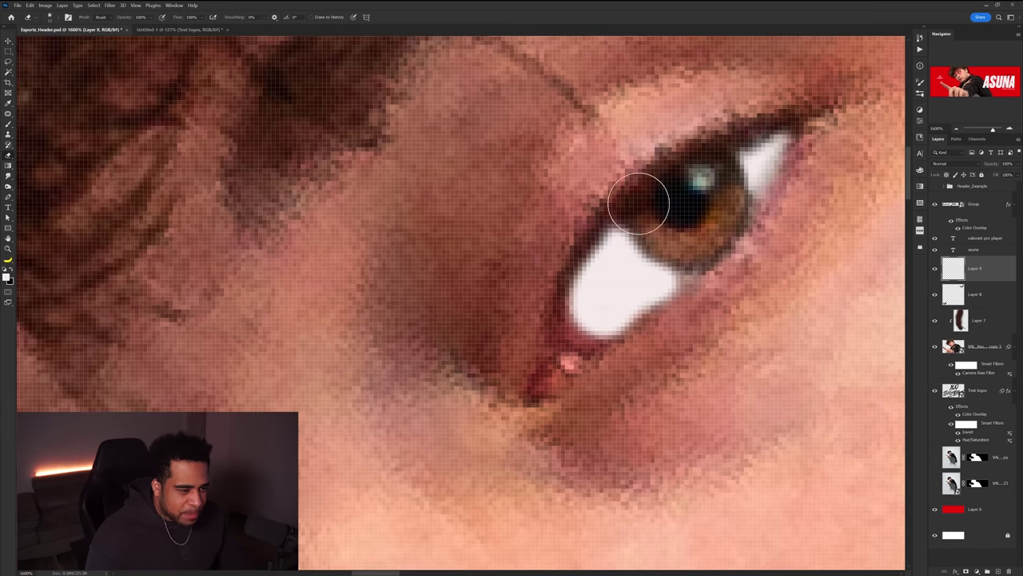
# Lower the opacity of the painted eye-white layer to 36%.
pyautogui.scroll(-5, 640, 203)
pyautogui.press('v')
pyautogui.moveTo(635, 213); pyautogui.dragTo(616, 254)
pyautogui.moveTo(648, 339); pyautogui.dragTo(656, 227)
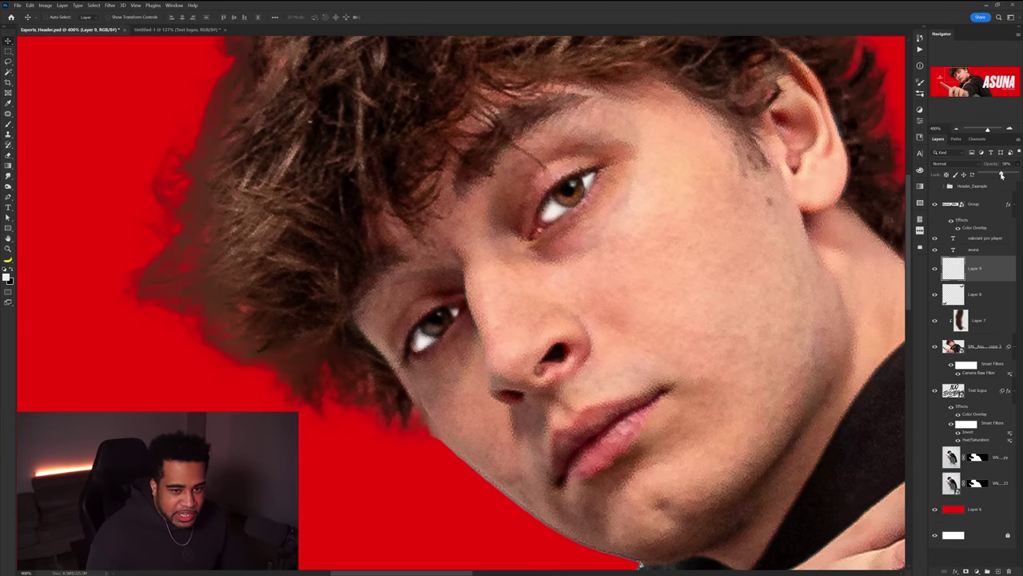
pyautogui.moveTo(1002, 174); pyautogui.dragTo(993, 177)
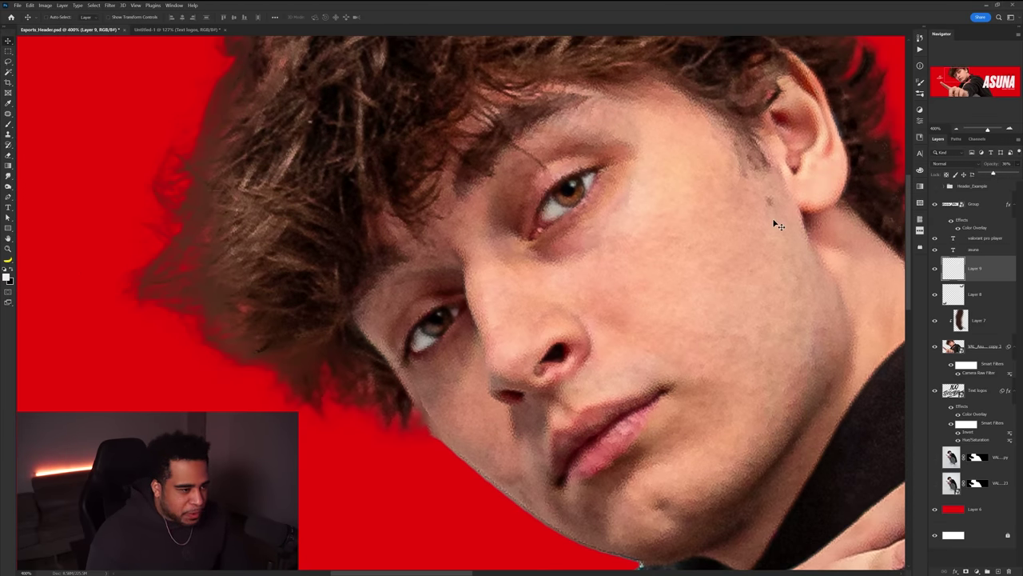
# Compare the banner with the two eye layers hidden and shown, and reduce the eye-white layer's opacity to 19%.
pyautogui.scroll(-4, 680, 244)
pyautogui.moveTo(678, 242); pyautogui.dragTo(599, 261)
pyautogui.scroll(1, 593, 239)
pyautogui.scroll(1, 598, 261)
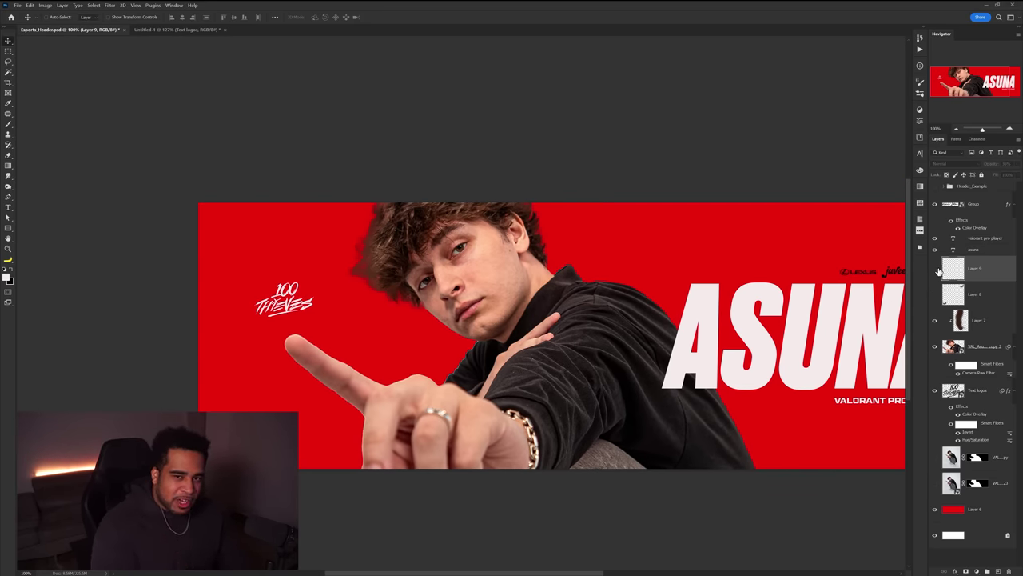
pyautogui.moveTo(788, 305); pyautogui.dragTo(676, 326)
pyautogui.scroll(-1, 614, 313)
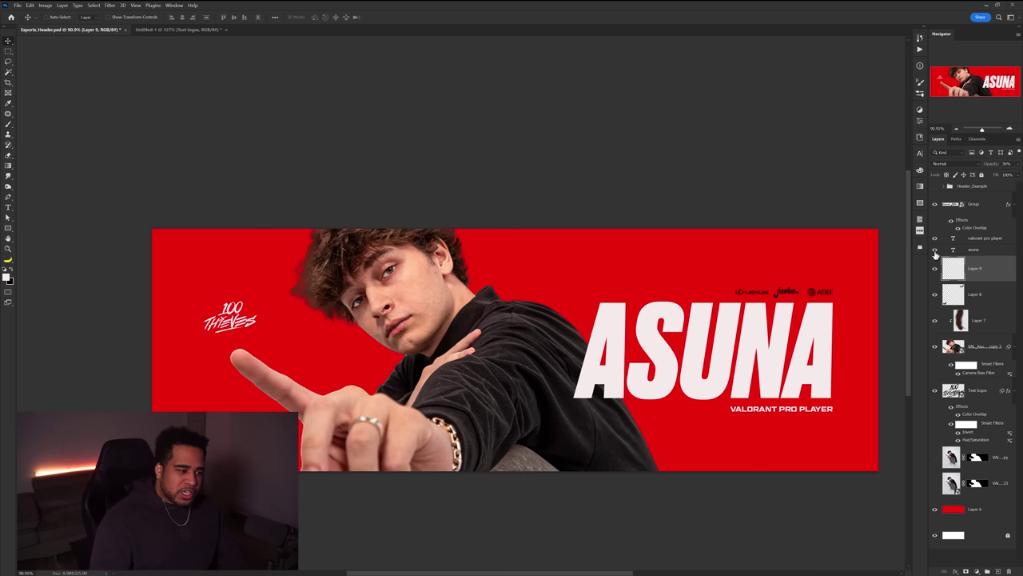
pyautogui.click(985, 302)
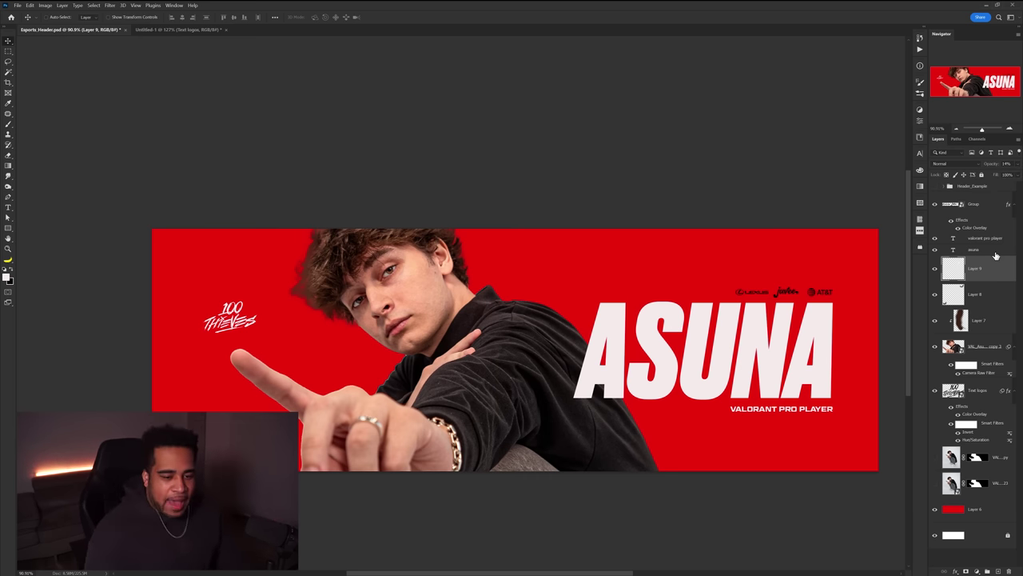
# Duplicate the ASUNA title beneath the cut-out, scale it to about 300%, and place it cropped along the banner's lower edge.
pyautogui.click(994, 256)
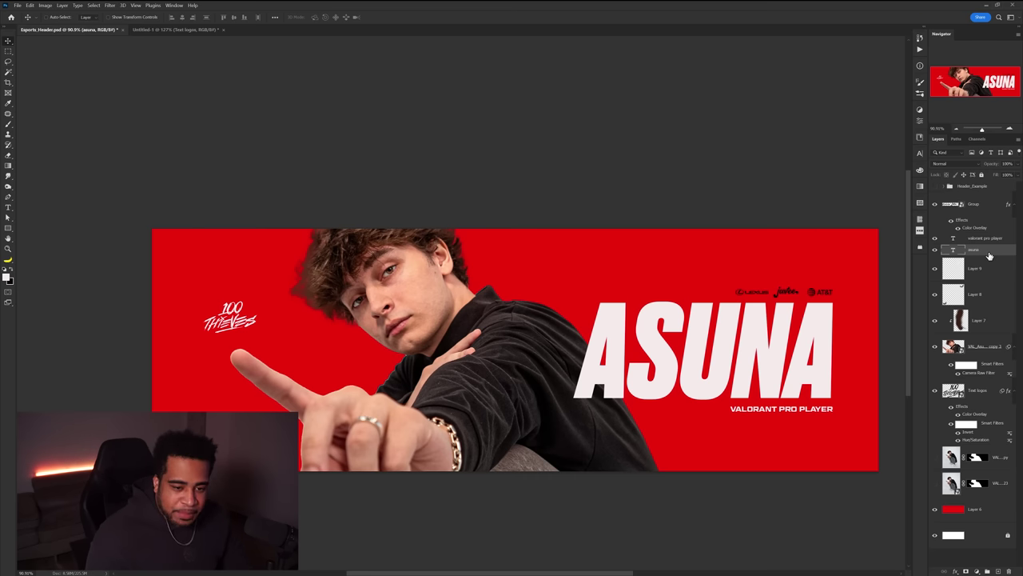
pyautogui.moveTo(987, 253); pyautogui.dragTo(989, 381)
pyautogui.moveTo(815, 362); pyautogui.dragTo(670, 422)
pyautogui.hotkey('ctrl', 't')
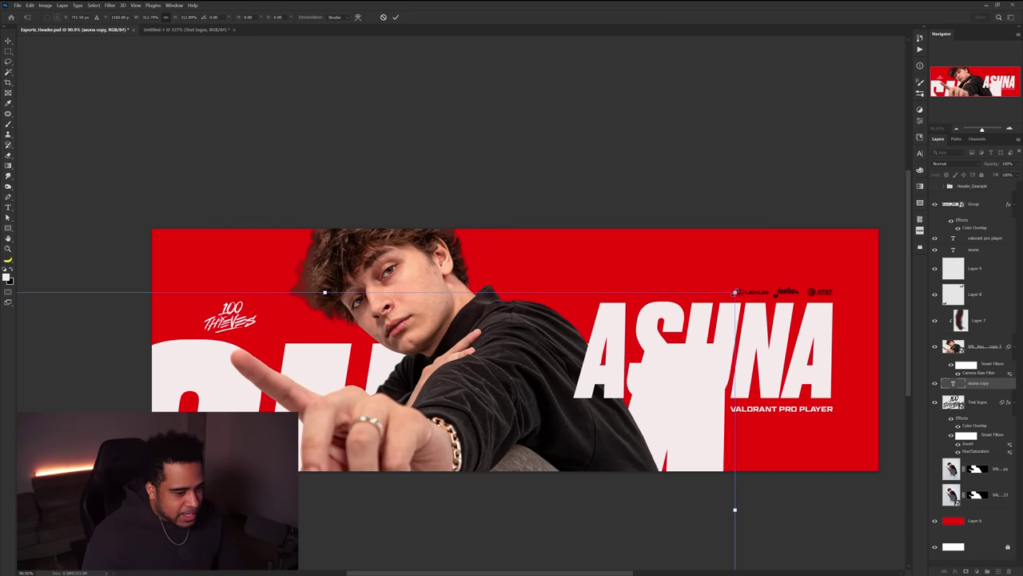
pyautogui.moveTo(735, 292); pyautogui.dragTo(679, 322)
pyautogui.moveTo(636, 384); pyautogui.dragTo(683, 370)
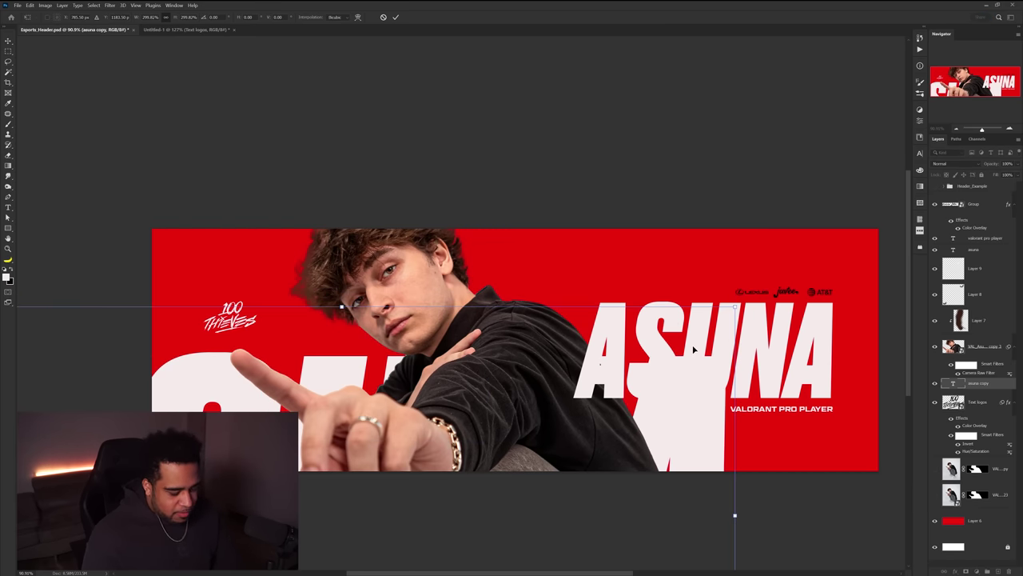
pyautogui.press('Return')
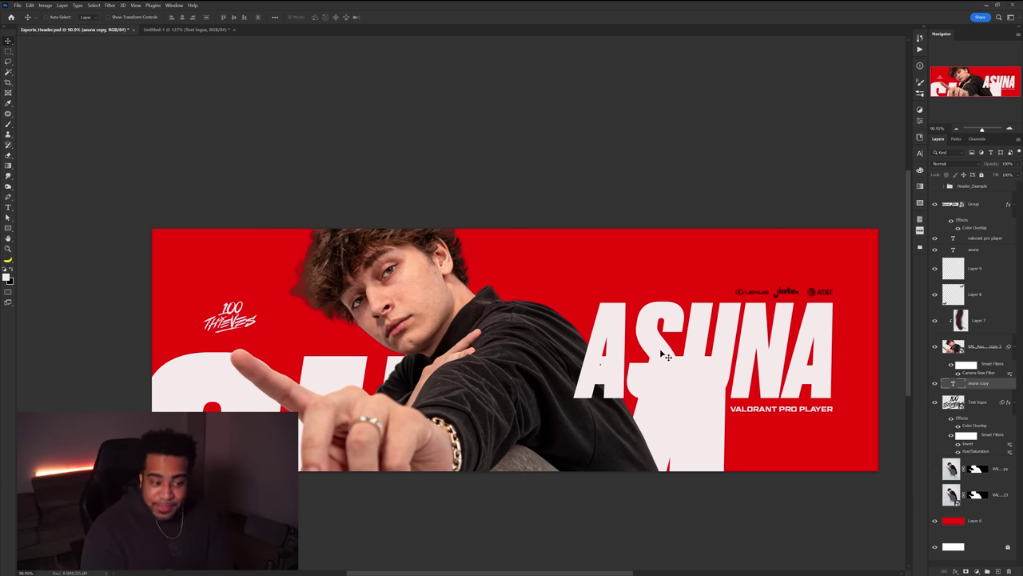
pyautogui.moveTo(348, 374); pyautogui.dragTo(478, 366)
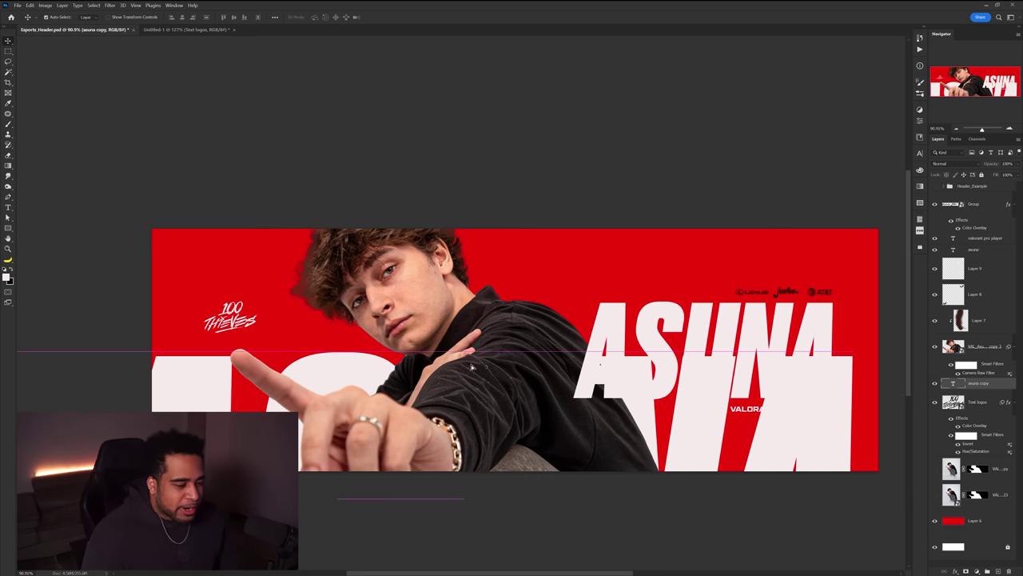
pyautogui.hotkey('ctrl', 'z')
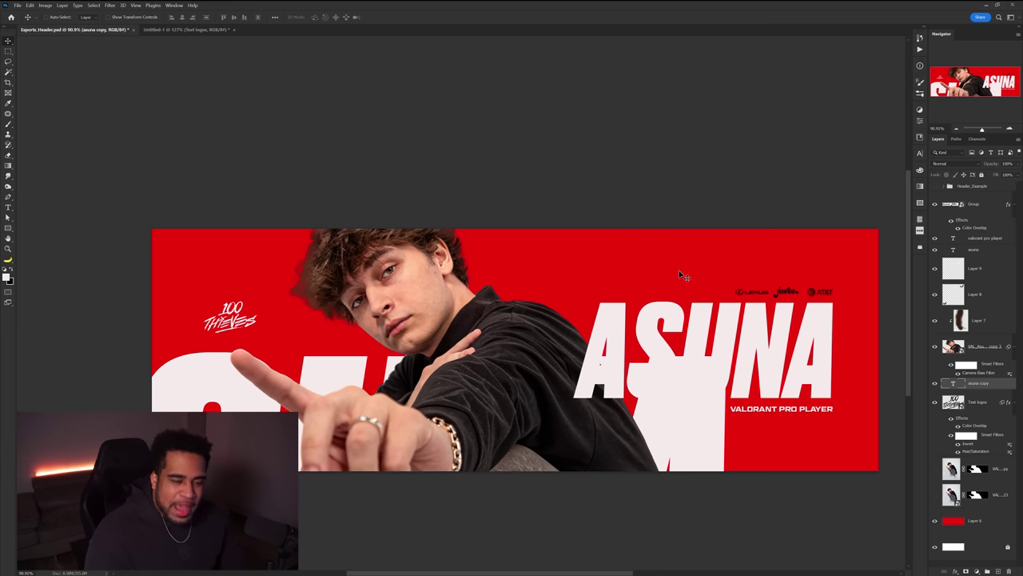
# Recolour the enlarged ASUNA title behind the player to near-black red, #130202.
pyautogui.click(919, 153)
pyautogui.click(895, 201)
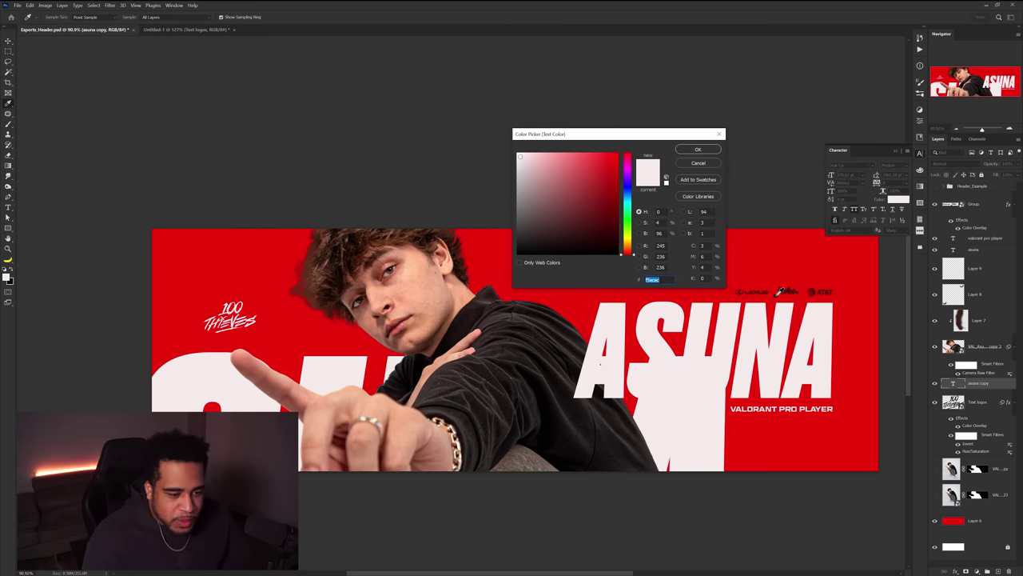
pyautogui.click(773, 299)
pyautogui.click(782, 252)
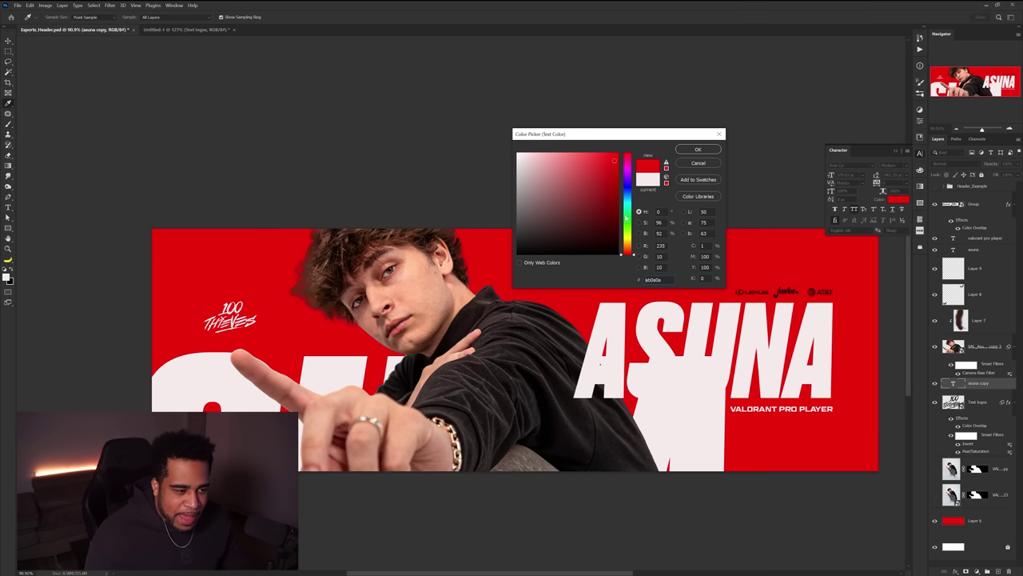
pyautogui.moveTo(611, 168); pyautogui.dragTo(609, 241)
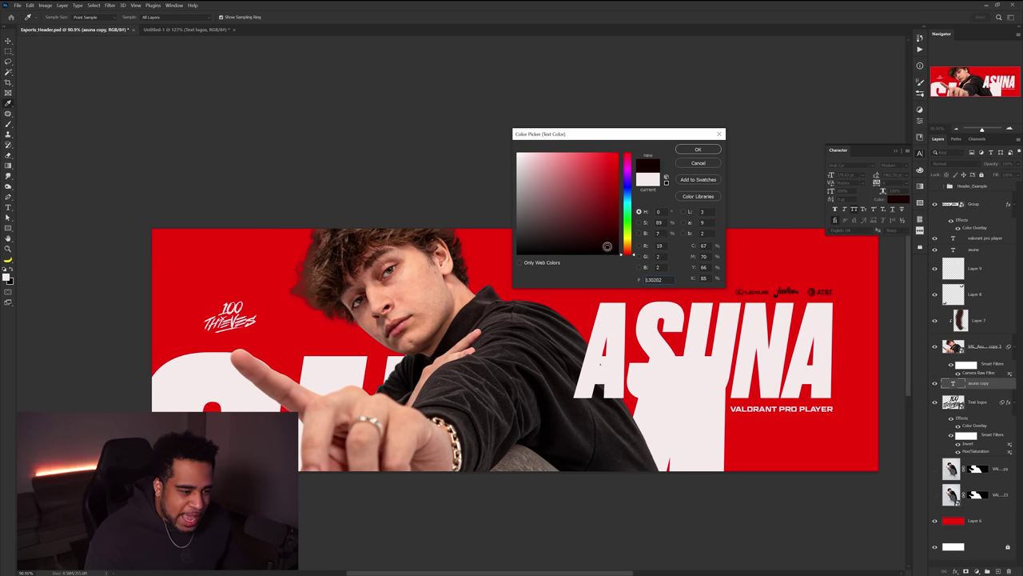
pyautogui.click(700, 150)
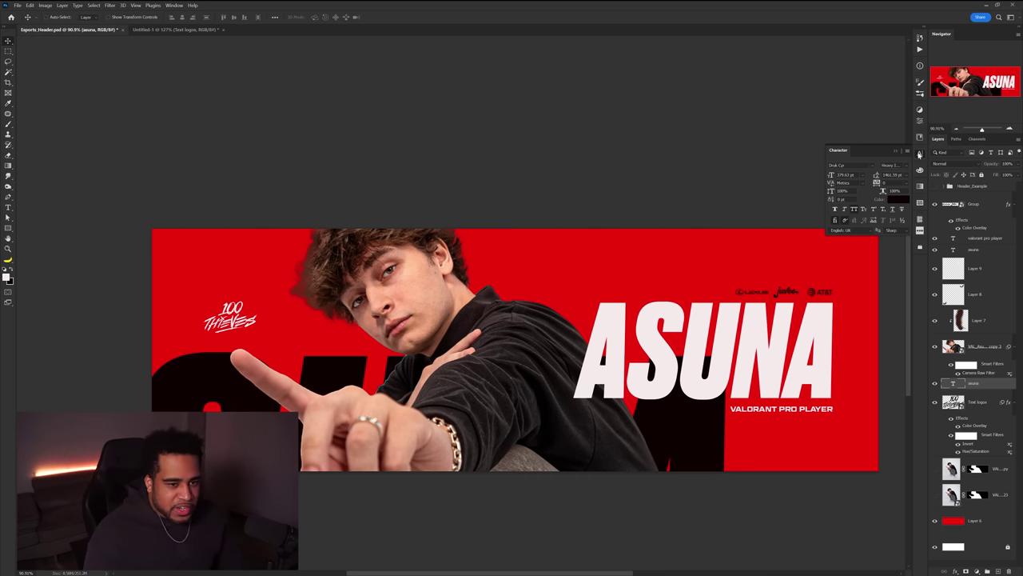
pyautogui.click(919, 153)
pyautogui.moveTo(667, 297); pyautogui.dragTo(639, 220)
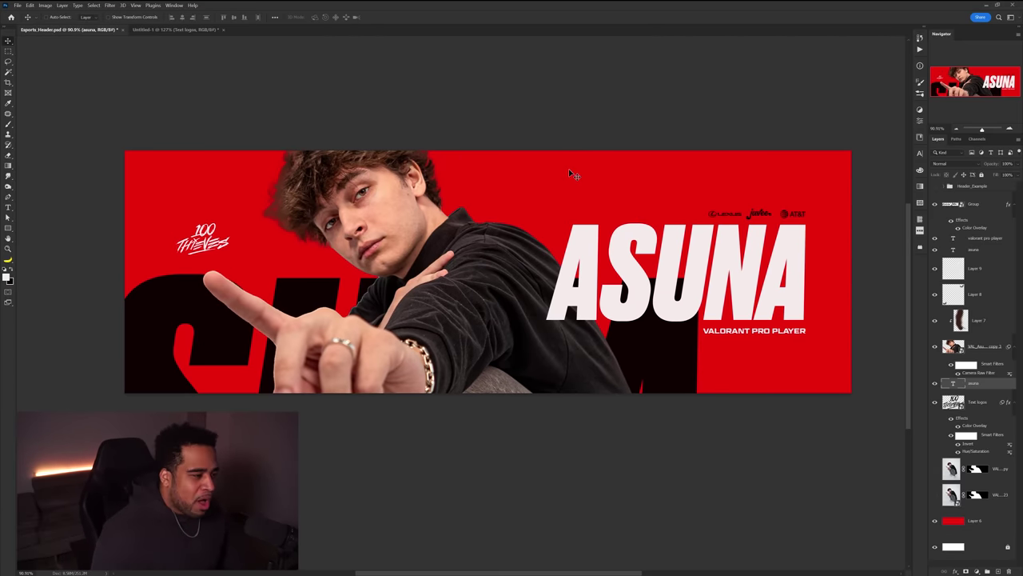
# Scale the VALORANT PRO PLAYER subtitle down slightly, keeping it aligned to the title's outer edge, and nudge it up closer to ASUNA.
pyautogui.moveTo(582, 200); pyautogui.dragTo(580, 226)
pyautogui.press('ctrl')
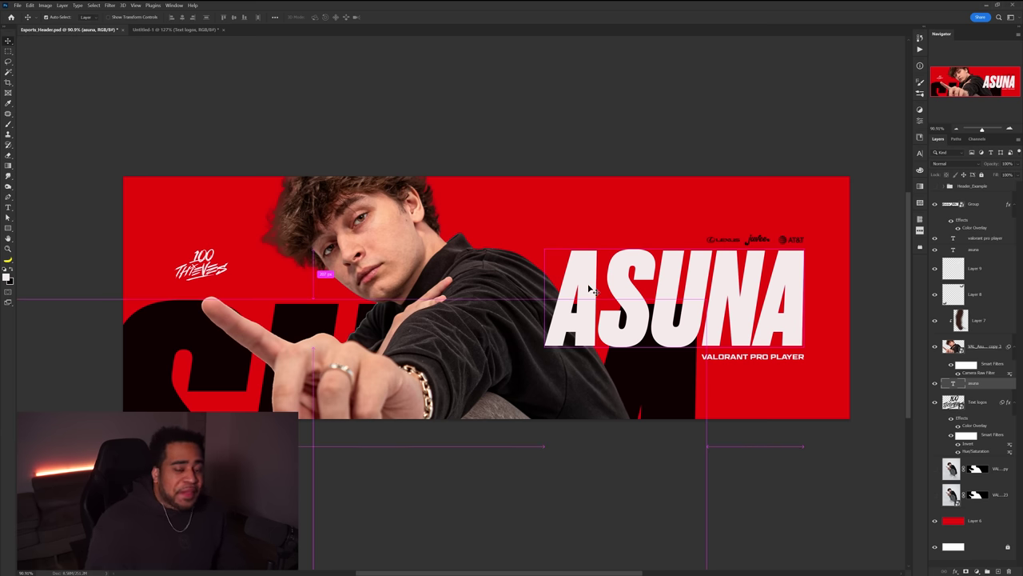
pyautogui.keyDown('ctrl'); pyautogui.click(756, 360); pyautogui.keyUp('ctrl')
pyautogui.hotkey('ctrl', 't')
pyautogui.moveTo(702, 361); pyautogui.dragTo(714, 359)
pyautogui.press('Return')
pyautogui.press('Up')
pyautogui.press('Up')
pyautogui.press('Up')
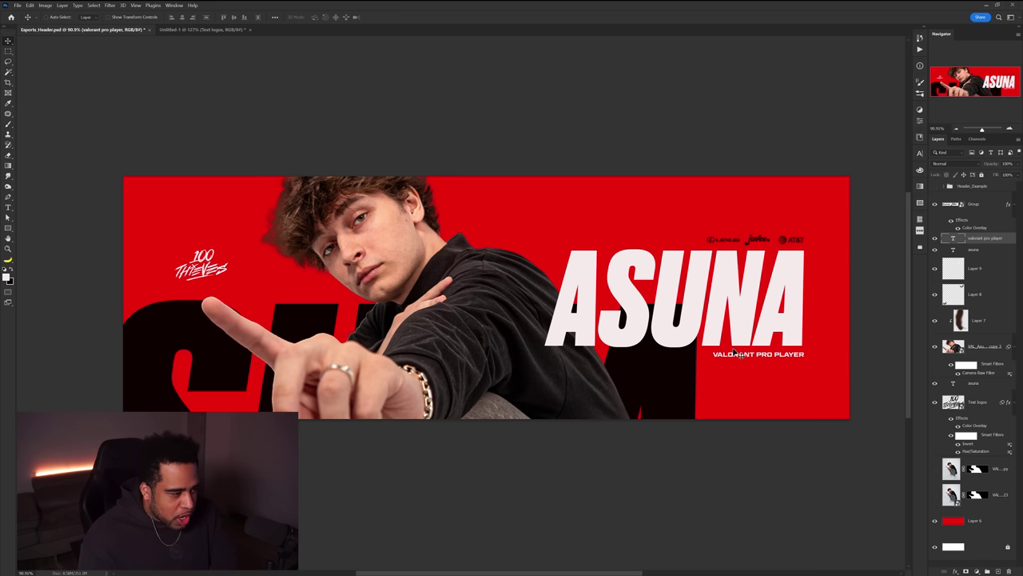
# Add a layer mask to the player cut-out and mask the fringe where chin meets jacket with a hard 9 px brush.
pyautogui.click(472, 321)
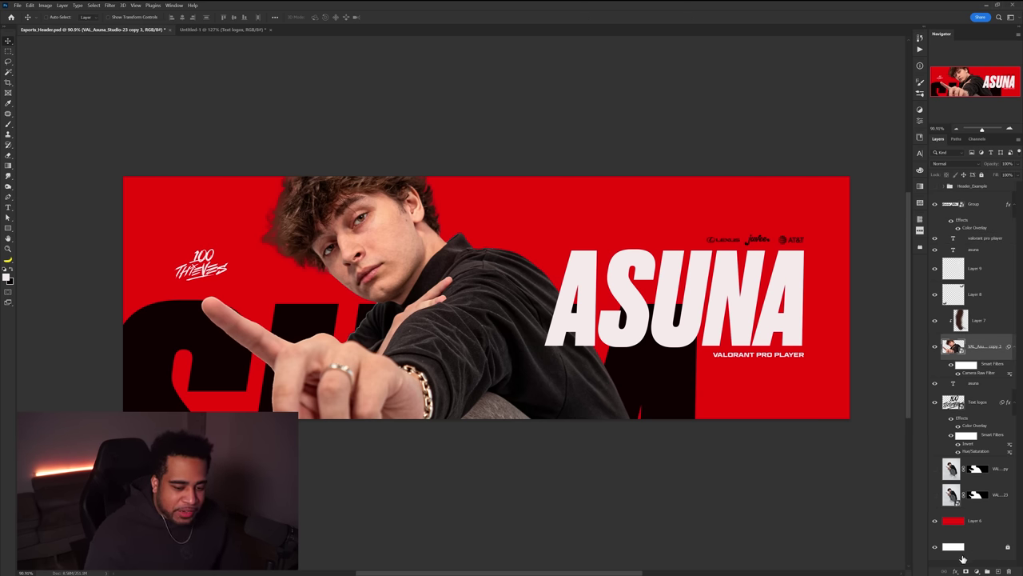
pyautogui.click(968, 570)
pyautogui.press('b')
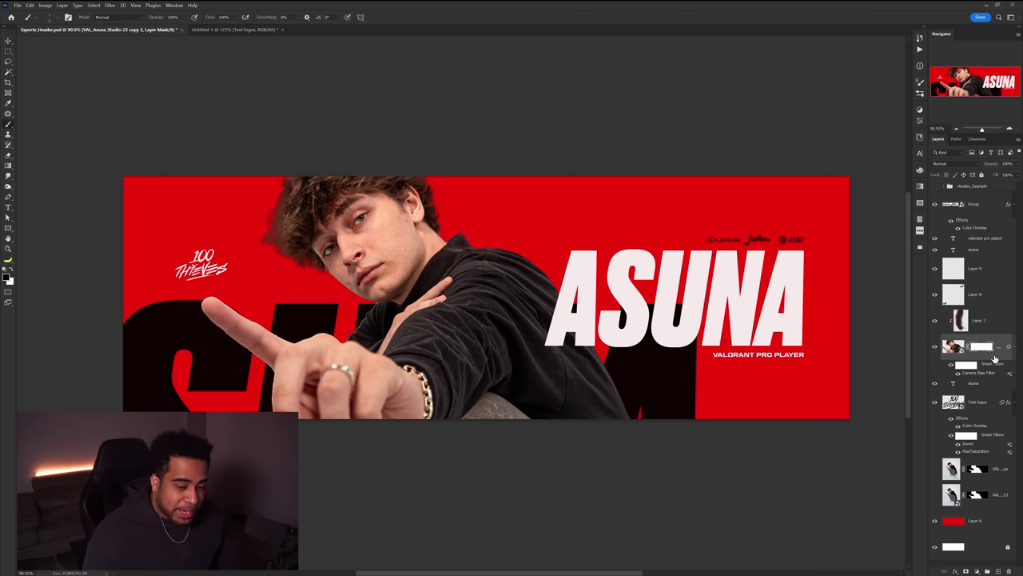
pyautogui.scroll(5, 337, 307)
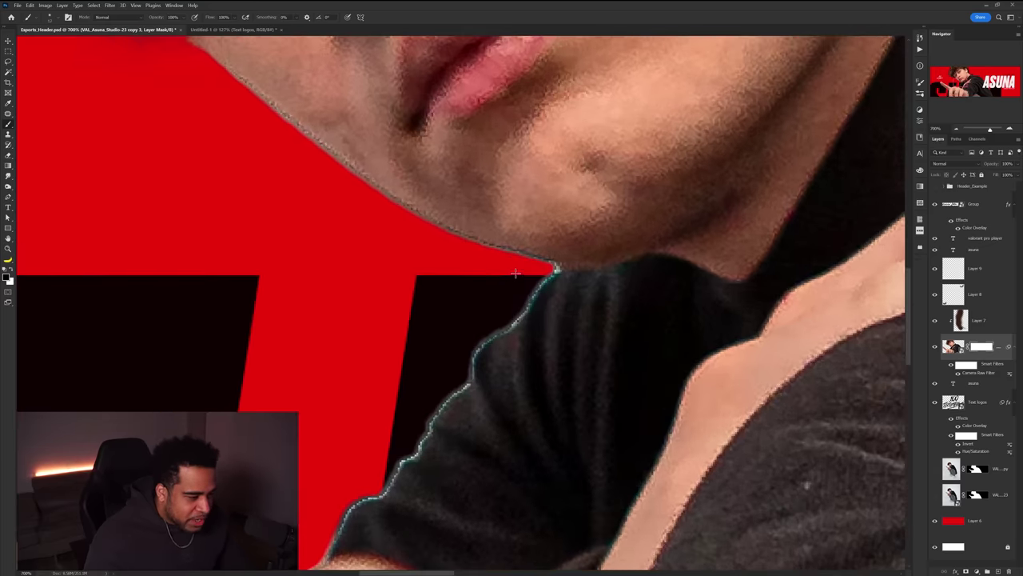
pyautogui.moveTo(492, 327); pyautogui.dragTo(601, 203)
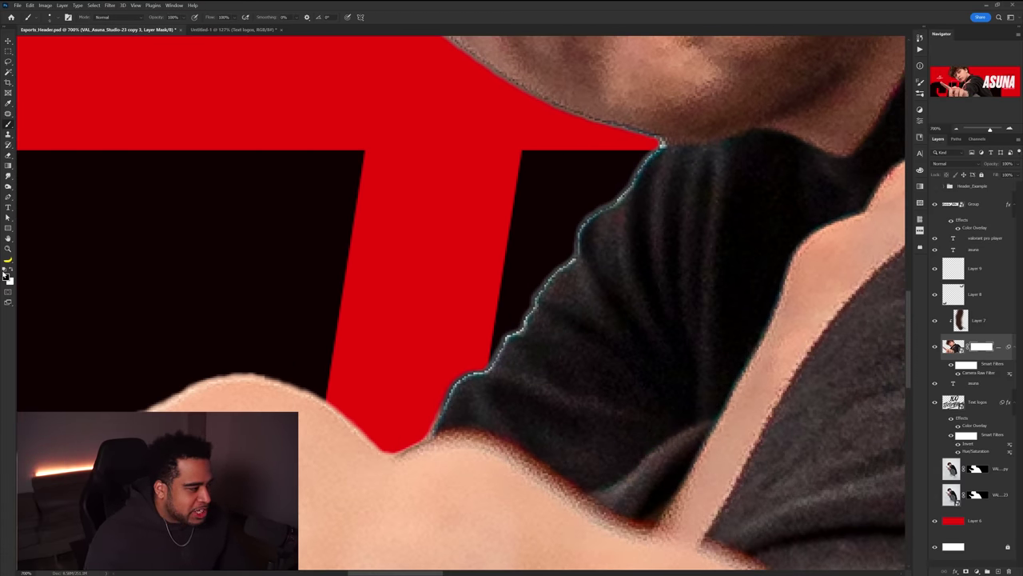
pyautogui.keyDown('alt'); pyautogui.rightClick(641, 153); pyautogui.keyUp('alt')
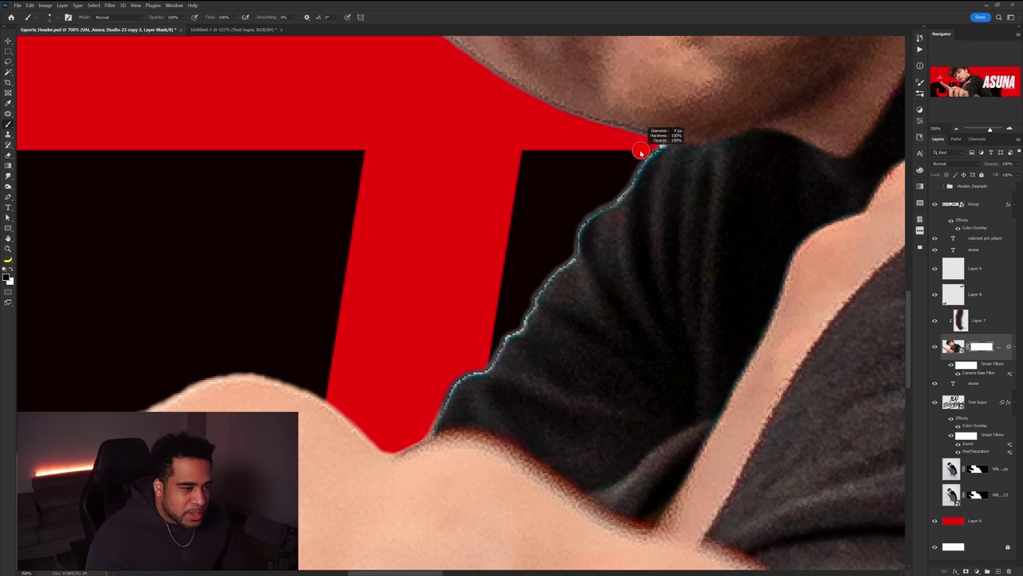
pyautogui.moveTo(653, 139); pyautogui.dragTo(642, 163)
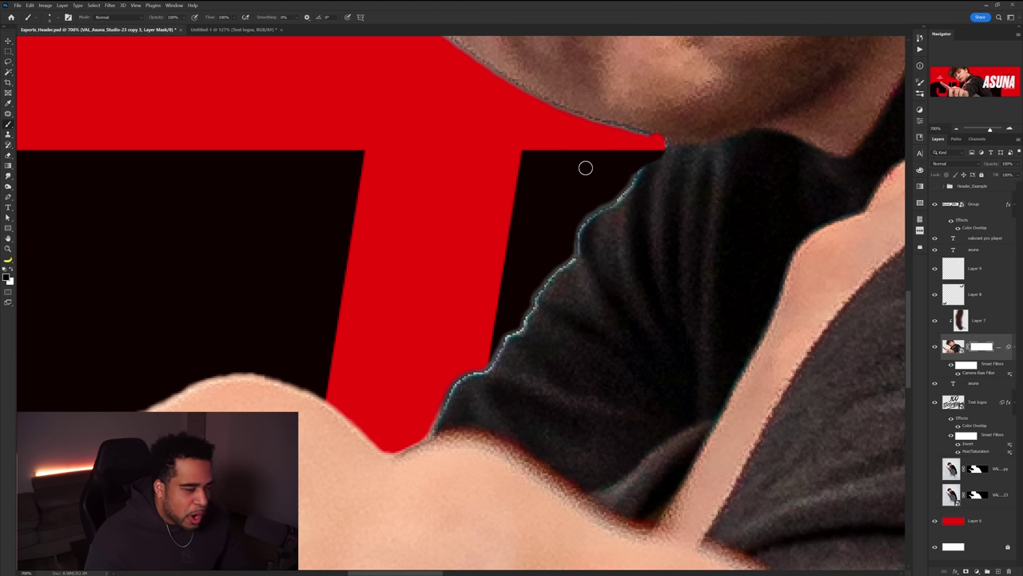
# Mask out the light fringe along the jacket's edge from below the chin down to the hand.
pyautogui.press('x')
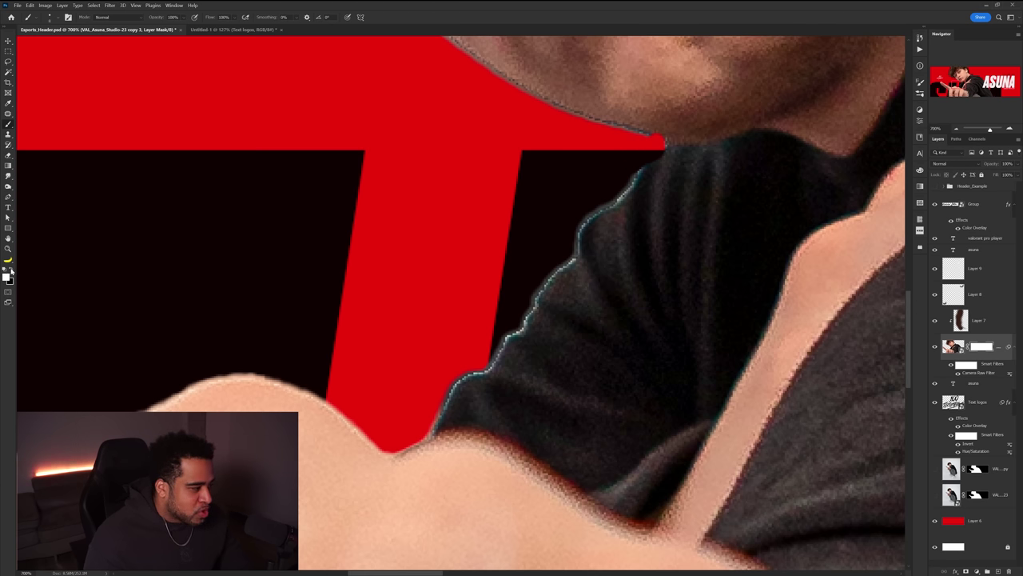
pyautogui.moveTo(644, 172)
pyautogui.mouseDown()
pyautogui.moveTo(678, 125)
pyautogui.moveTo(660, 164)
pyautogui.moveTo(688, 138)
pyautogui.moveTo(647, 140)
pyautogui.moveTo(659, 144)
pyautogui.moveTo(585, 221)
pyautogui.moveTo(477, 369)
pyautogui.mouseUp()
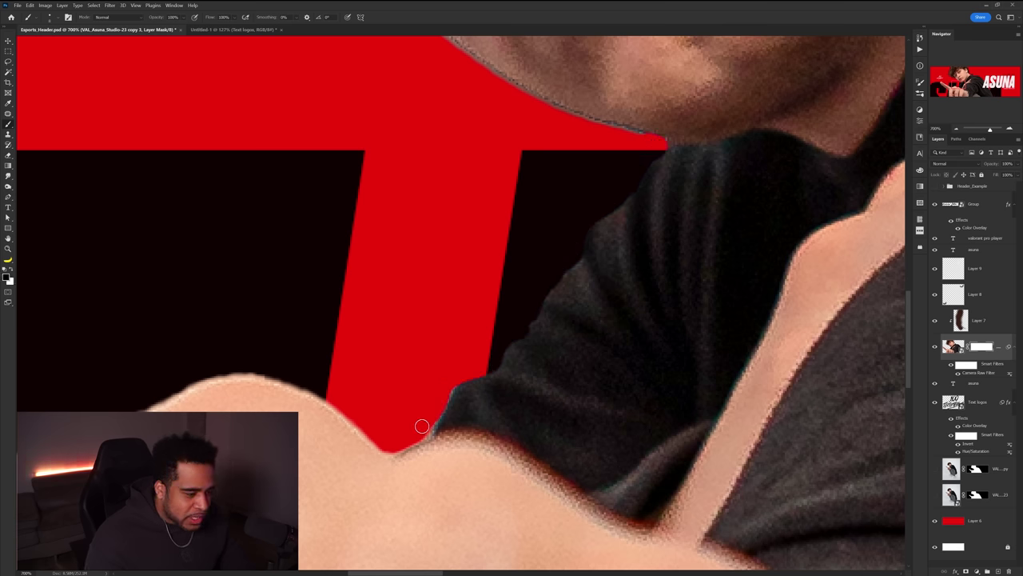
pyautogui.moveTo(441, 409); pyautogui.dragTo(440, 420)
pyautogui.moveTo(623, 139)
pyautogui.mouseDown()
pyautogui.moveTo(595, 352)
pyautogui.moveTo(533, 328)
pyautogui.mouseUp()
pyautogui.moveTo(475, 344); pyautogui.dragTo(336, 551)
# Mask out the bluish fringe along the jacket collar's upper edge beside the neck.
pyautogui.moveTo(831, 136); pyautogui.dragTo(527, 248)
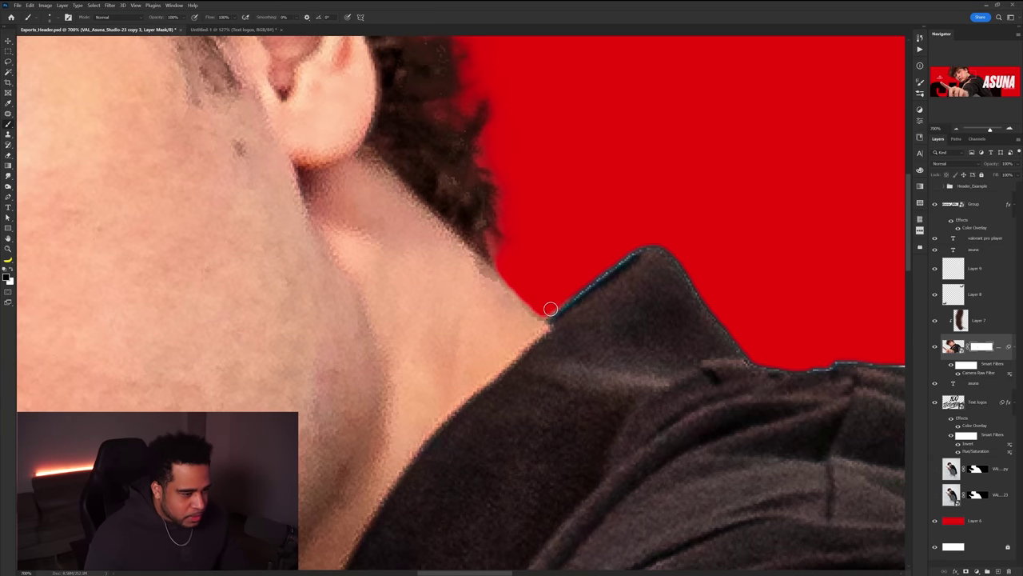
pyautogui.moveTo(550, 309); pyautogui.dragTo(582, 287)
pyautogui.moveTo(639, 242)
pyautogui.mouseDown()
pyautogui.moveTo(669, 248)
pyautogui.moveTo(698, 290)
pyautogui.mouseUp()
pyautogui.hotkey('ctrl', '1')
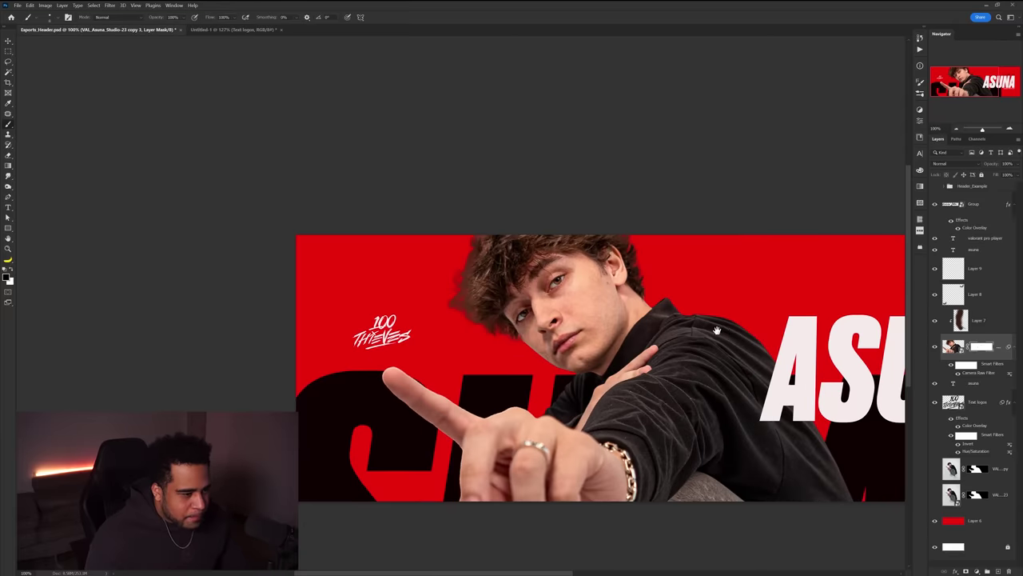
pyautogui.press('v')
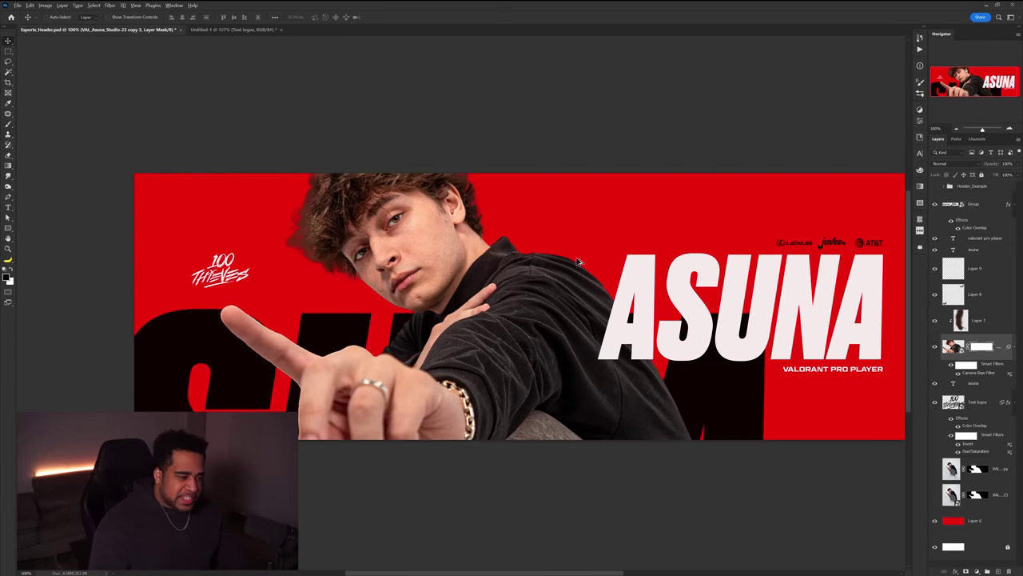
pyautogui.scroll(-1, 598, 256)
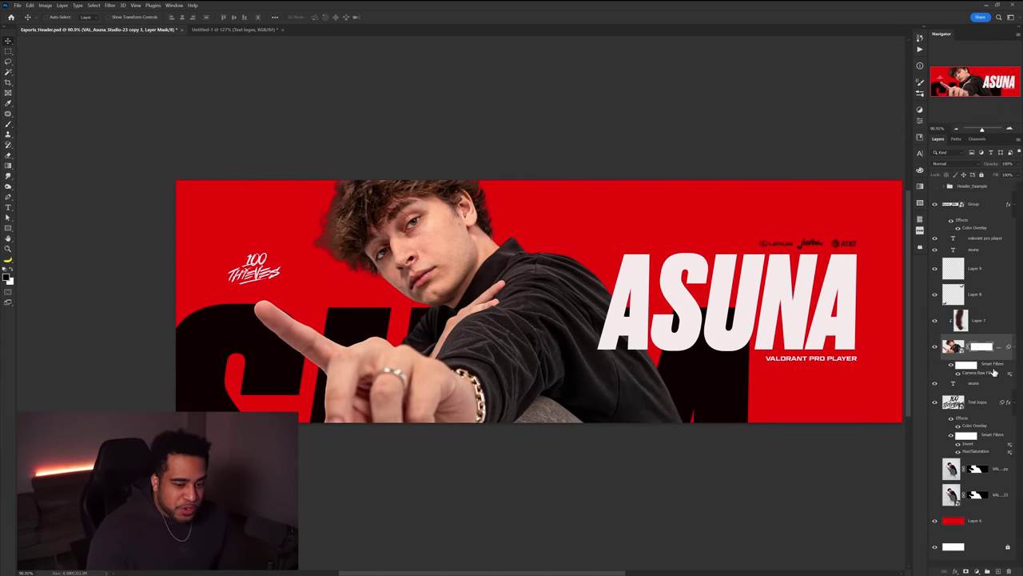
# Try moving the player cut-out slightly down from the banner's upper edge, and undo the move.
pyautogui.click(981, 526)
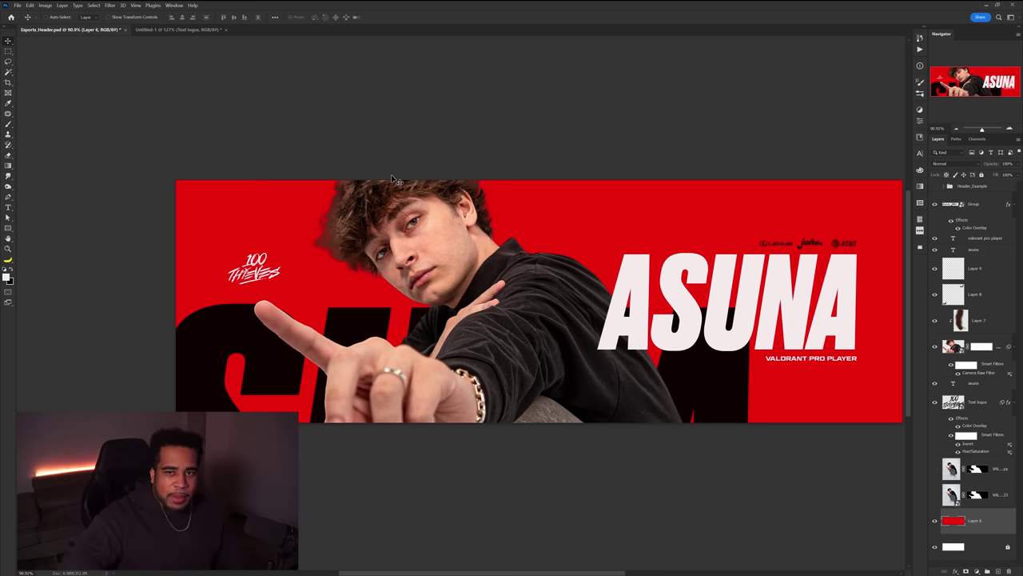
pyautogui.moveTo(385, 180); pyautogui.dragTo(407, 211)
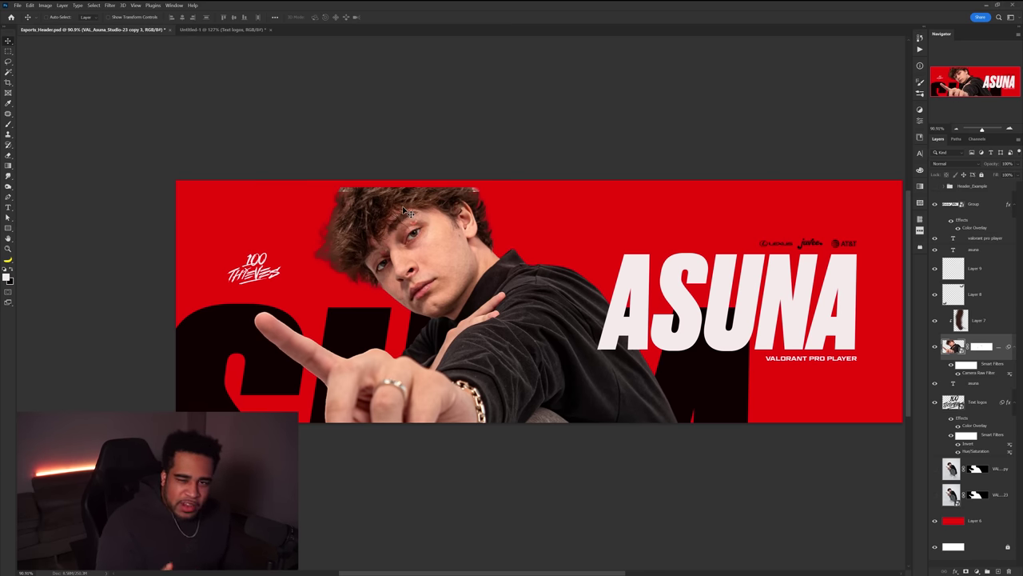
pyautogui.hotkey('ctrl', 'z')
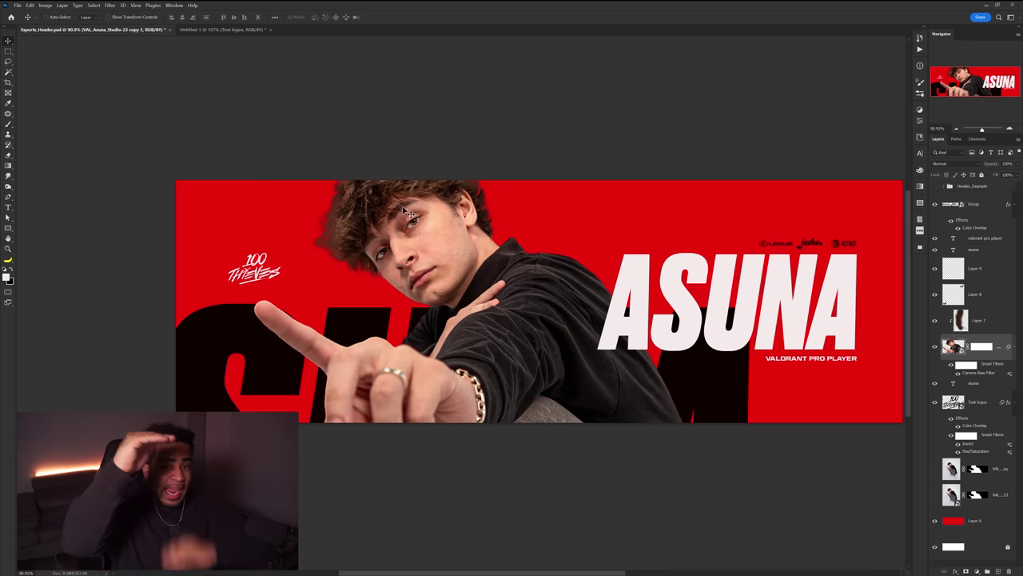
# Create a new layer above the red background and set the brush colour to yellow, #ead417.
pyautogui.click(976, 512)
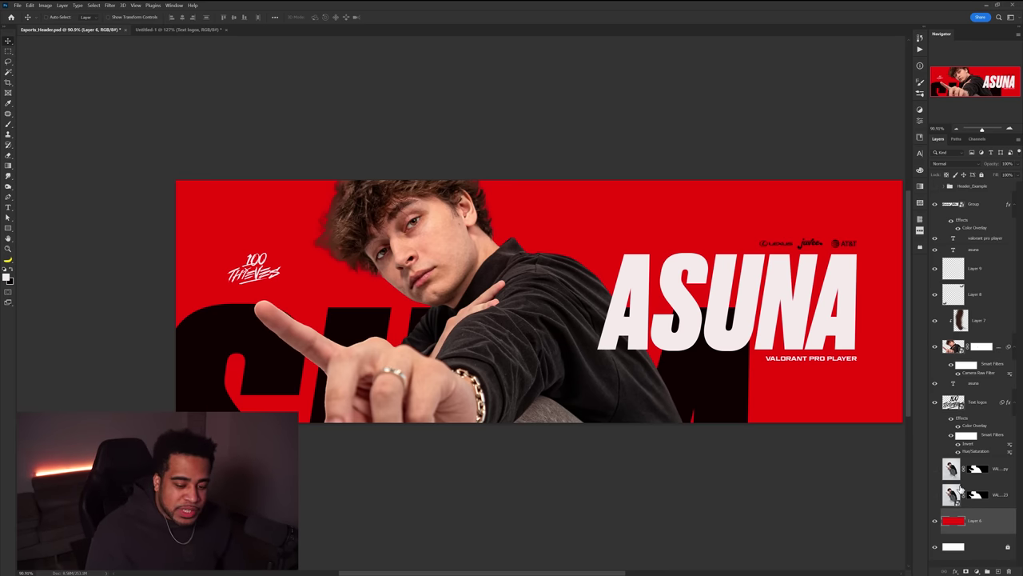
pyautogui.click(999, 571)
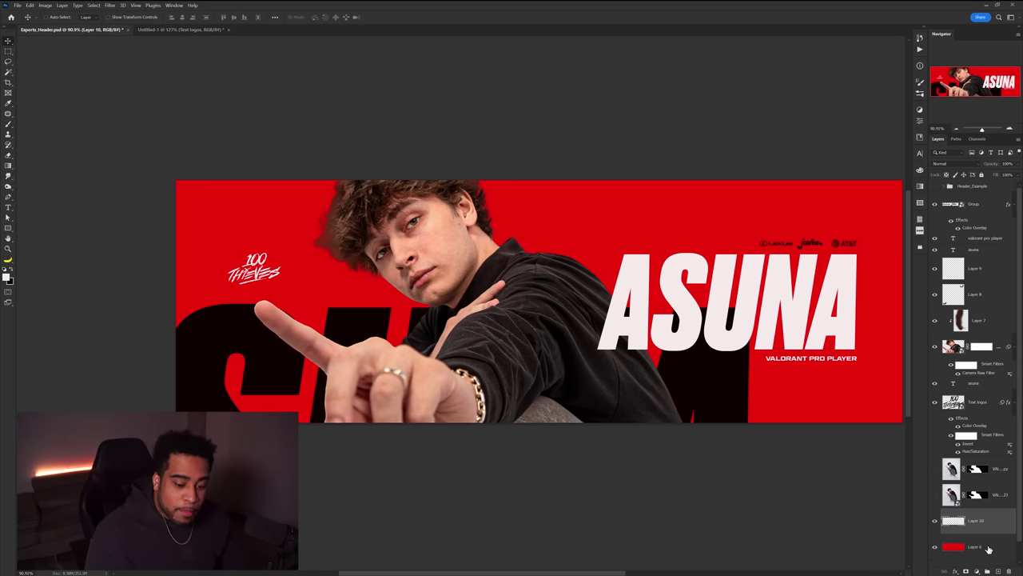
pyautogui.press('b')
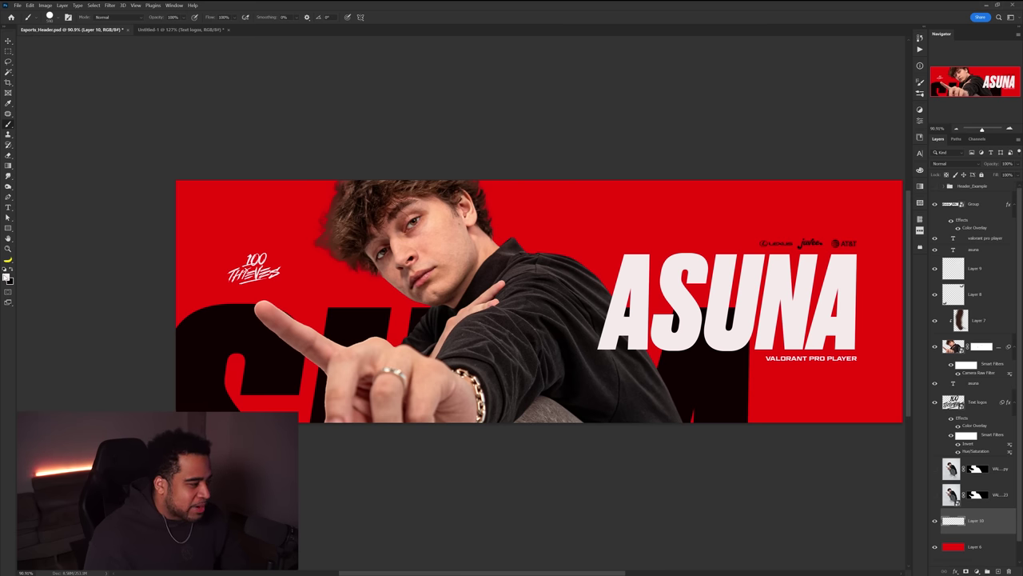
pyautogui.click(6, 276)
pyautogui.click(627, 240)
pyautogui.click(609, 161)
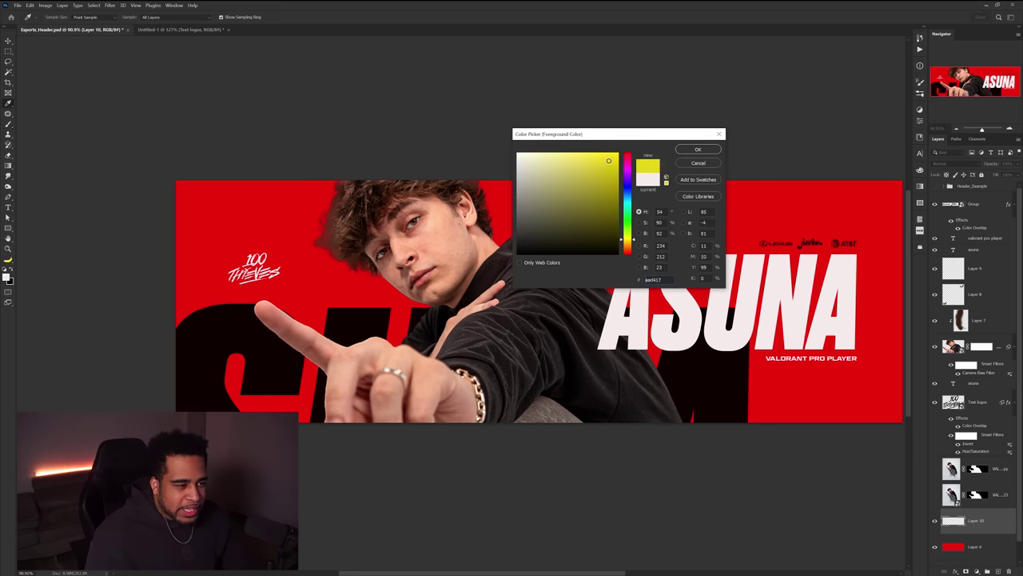
pyautogui.click(698, 150)
# Try painting the background on the pointing-hand side of the player yellow, and undo the painting.
pyautogui.rightClick(208, 206)
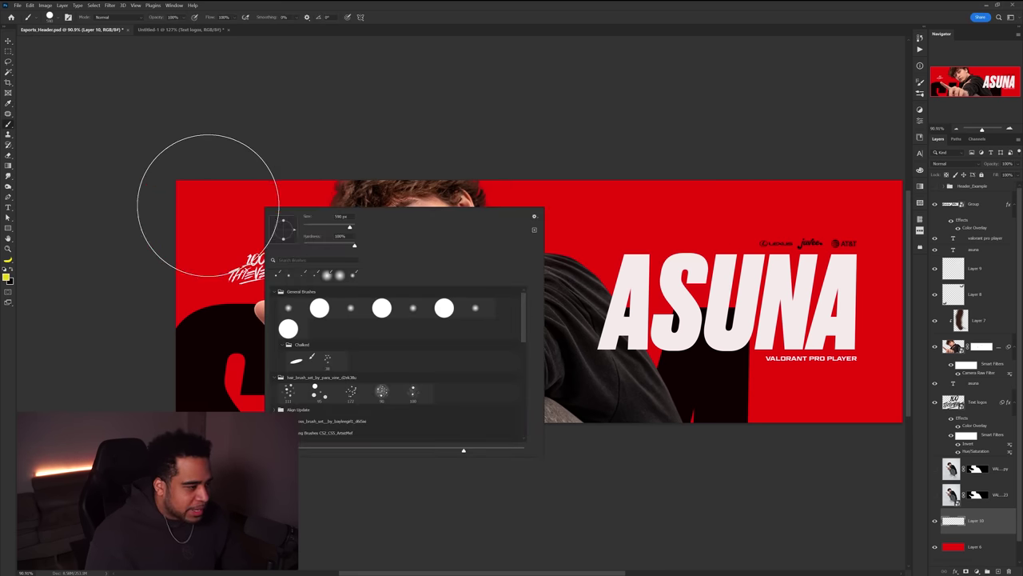
pyautogui.moveTo(240, 196)
pyautogui.mouseDown()
pyautogui.moveTo(174, 206)
pyautogui.moveTo(270, 286)
pyautogui.moveTo(320, 171)
pyautogui.moveTo(480, 398)
pyautogui.moveTo(336, 334)
pyautogui.moveTo(238, 414)
pyautogui.mouseUp()
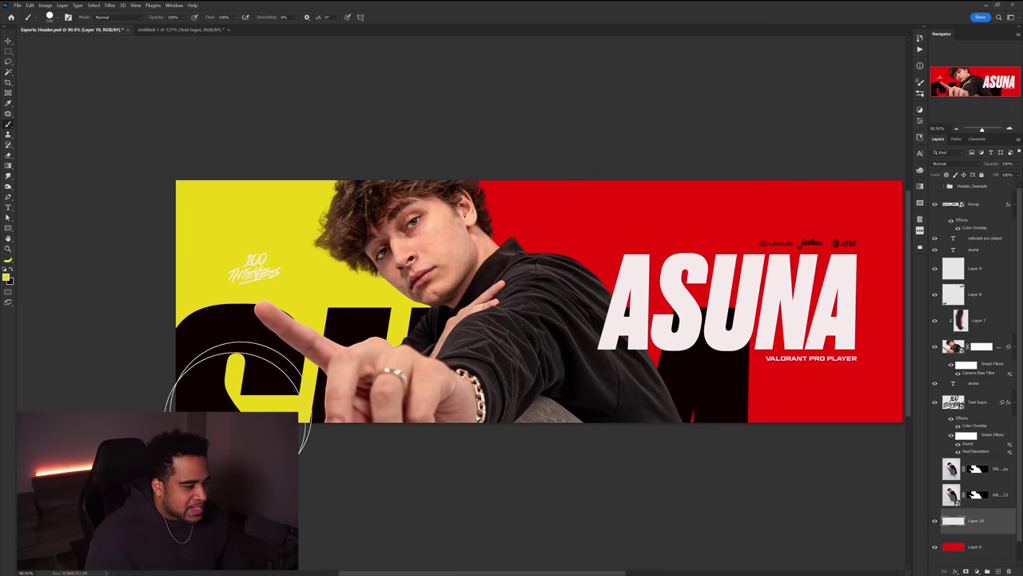
pyautogui.press('v')
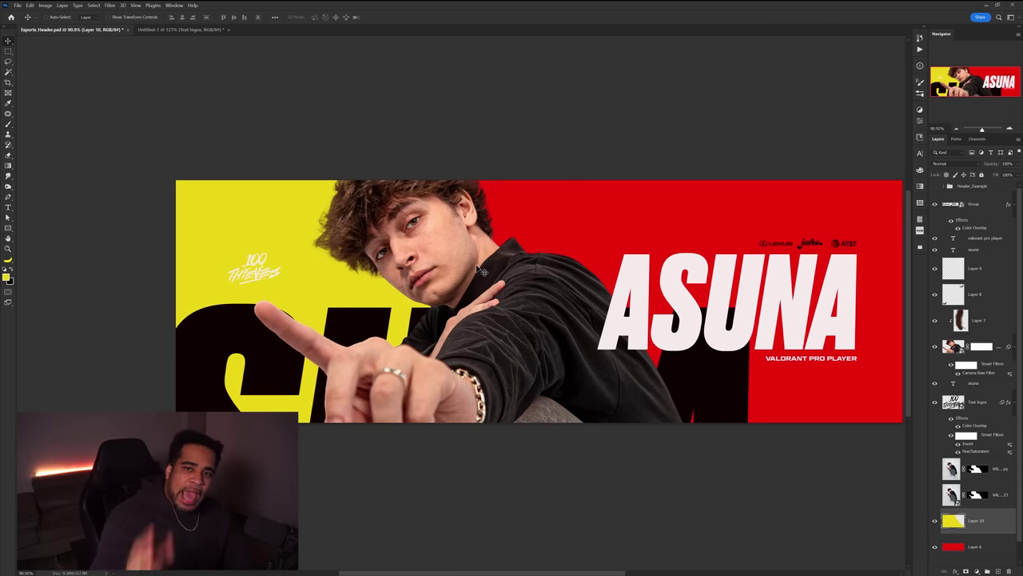
pyautogui.hotkey('ctrl', 'z')
# Try painting the background behind the title side of the banner yellow, and delete the painted layer.
pyautogui.scroll(-3, 497, 272)
pyautogui.moveTo(546, 270); pyautogui.dragTo(494, 263)
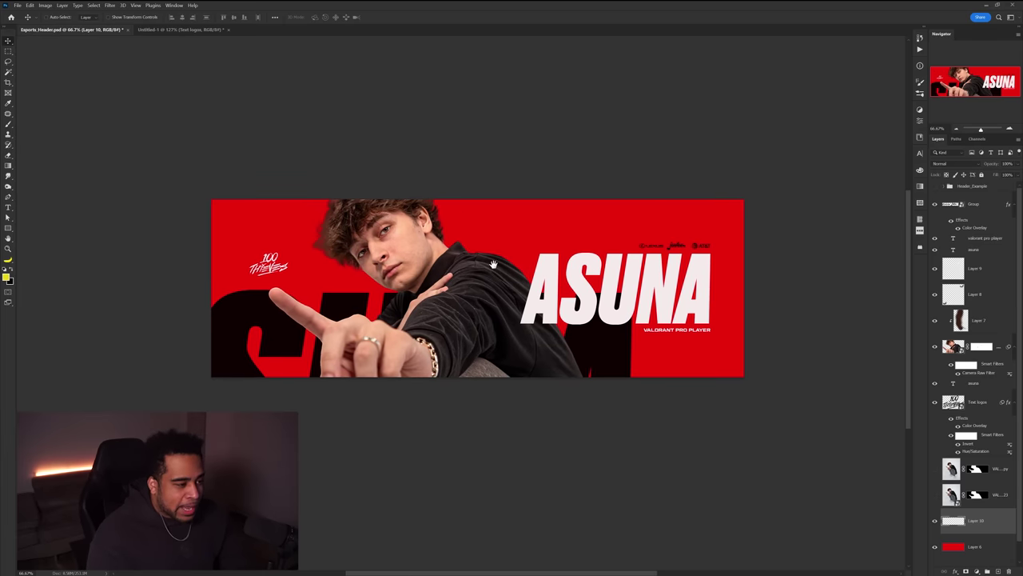
pyautogui.press('b')
pyautogui.moveTo(438, 192)
pyautogui.mouseDown()
pyautogui.moveTo(687, 385)
pyautogui.moveTo(567, 211)
pyautogui.mouseUp()
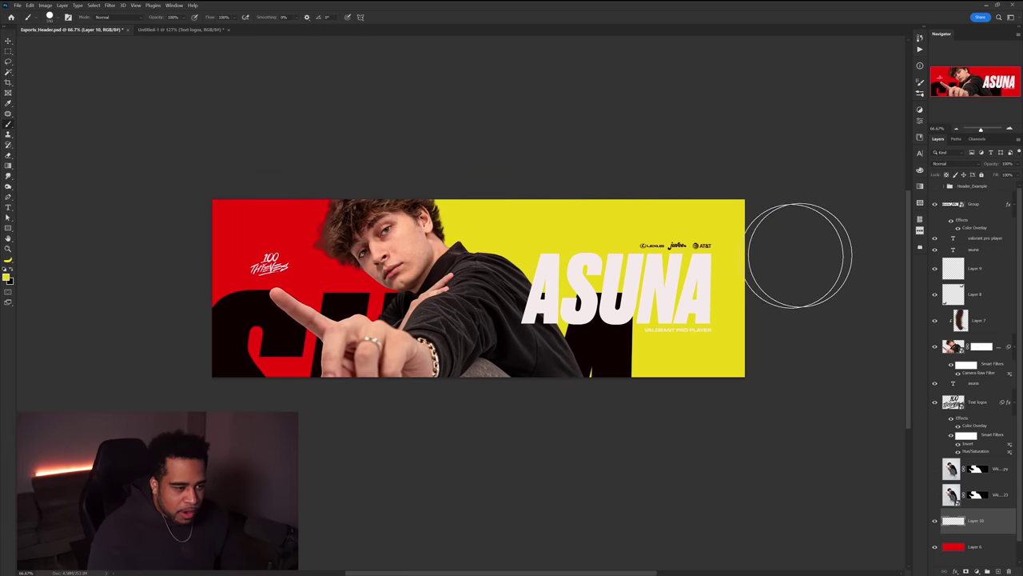
pyautogui.press('v')
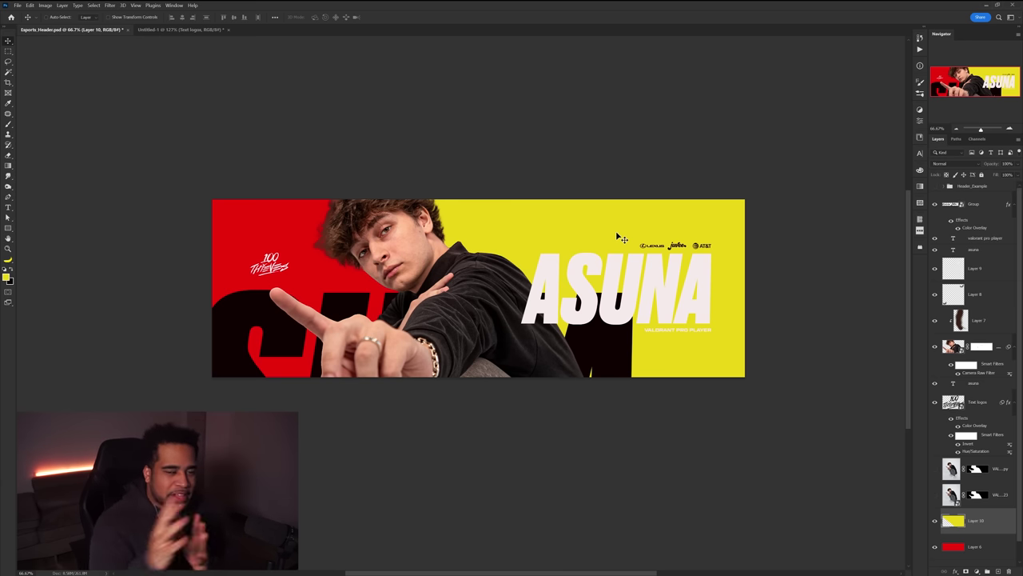
pyautogui.press('Delete')
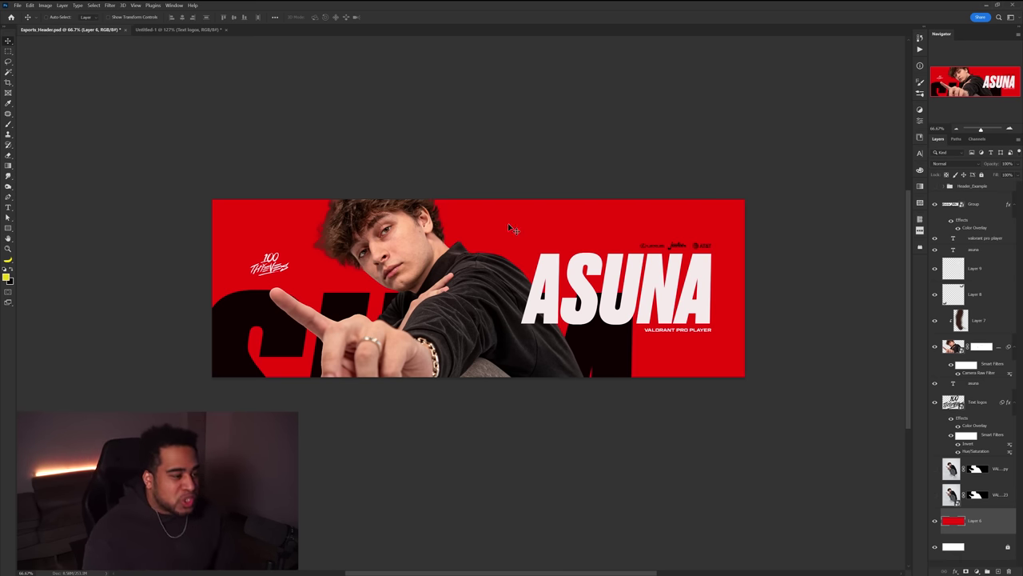
# Change the front ASUNA title's font to Evangelion, shift it slightly, and scale it down to about 121.5 pt.
pyautogui.scroll(2, 438, 230)
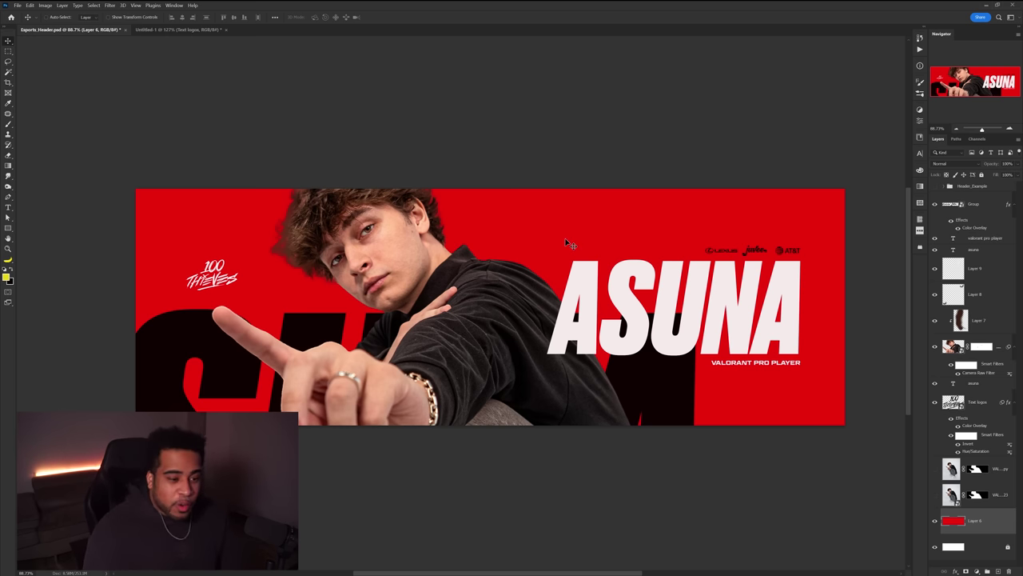
pyautogui.click(583, 304)
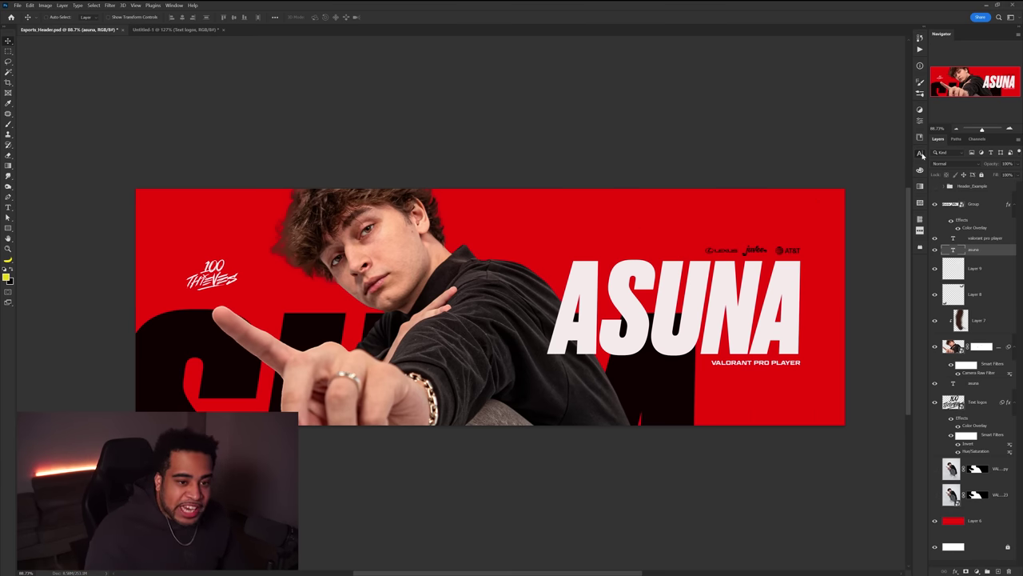
pyautogui.click(920, 153)
pyautogui.click(876, 164)
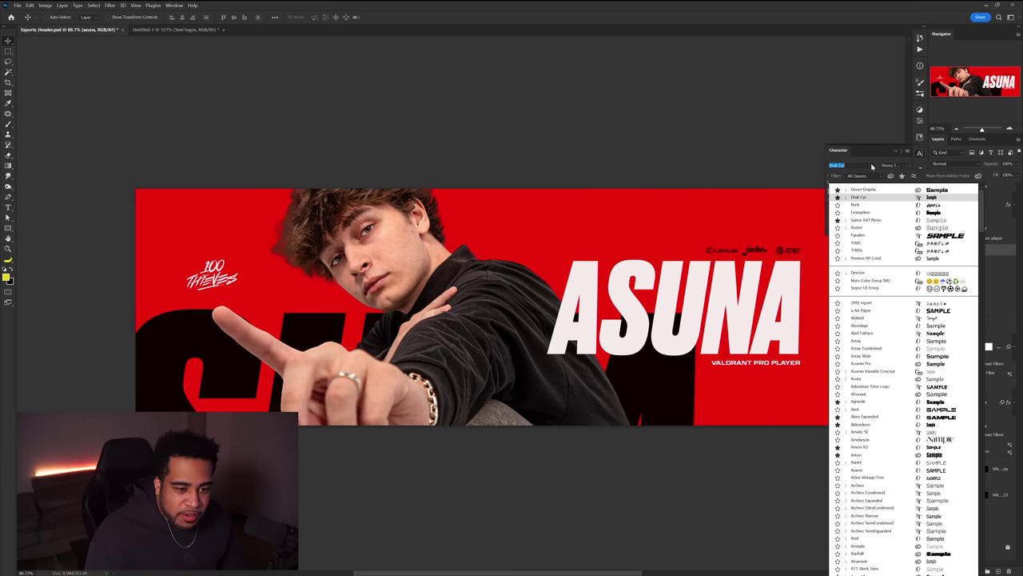
pyautogui.click(861, 212)
pyautogui.moveTo(813, 290); pyautogui.dragTo(797, 290)
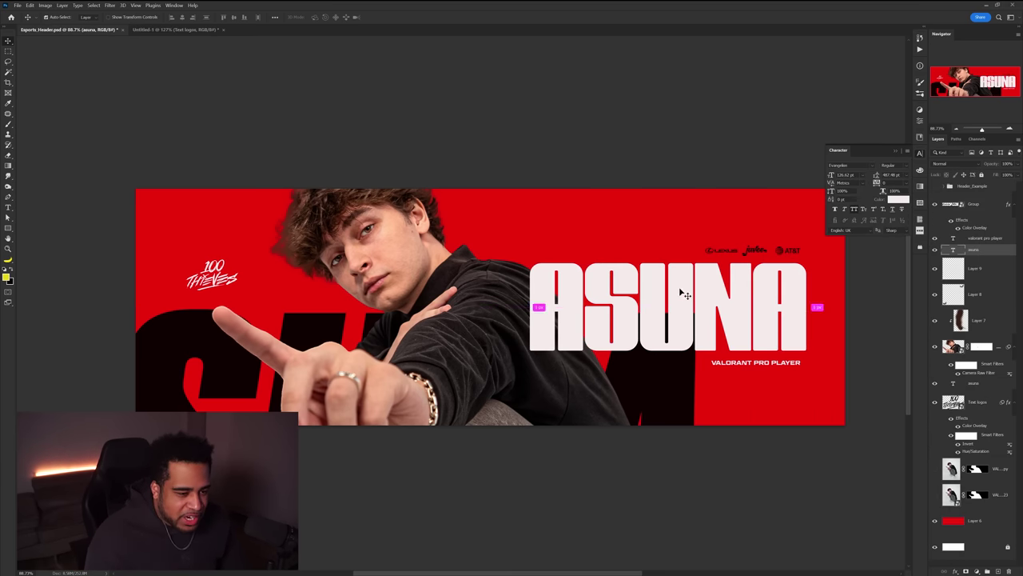
pyautogui.hotkey('ctrl', 't')
pyautogui.moveTo(529, 314); pyautogui.dragTo(540, 314)
pyautogui.press('Return')
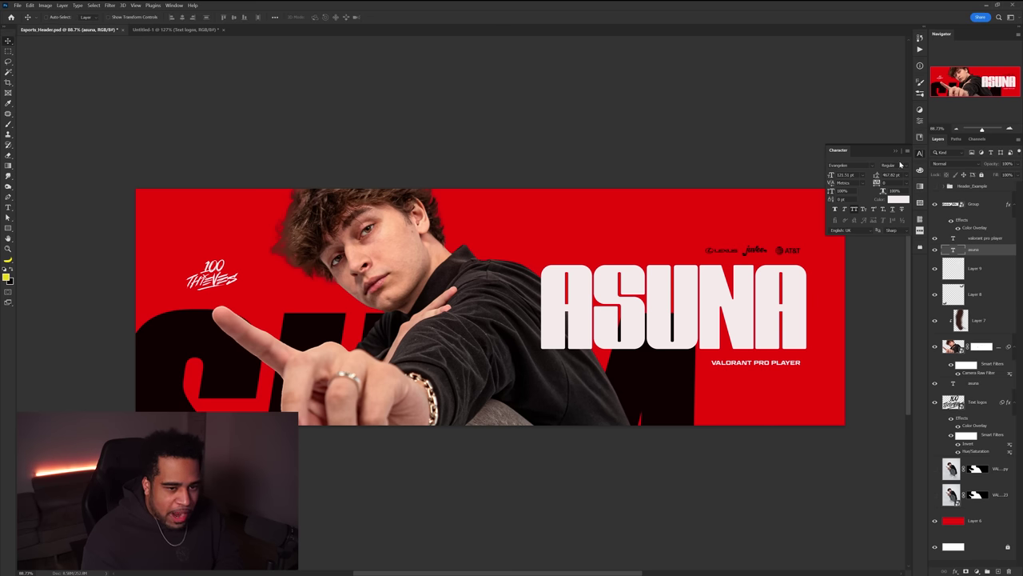
# Change the font of the oversized black background ASUNA title to Brick Regular.
pyautogui.moveTo(651, 382)
pyautogui.mouseDown()
pyautogui.moveTo(647, 405)
pyautogui.moveTo(649, 394)
pyautogui.mouseUp()
pyautogui.hotkey('ctrl', 'z')
pyautogui.click(920, 154)
pyautogui.click(920, 153)
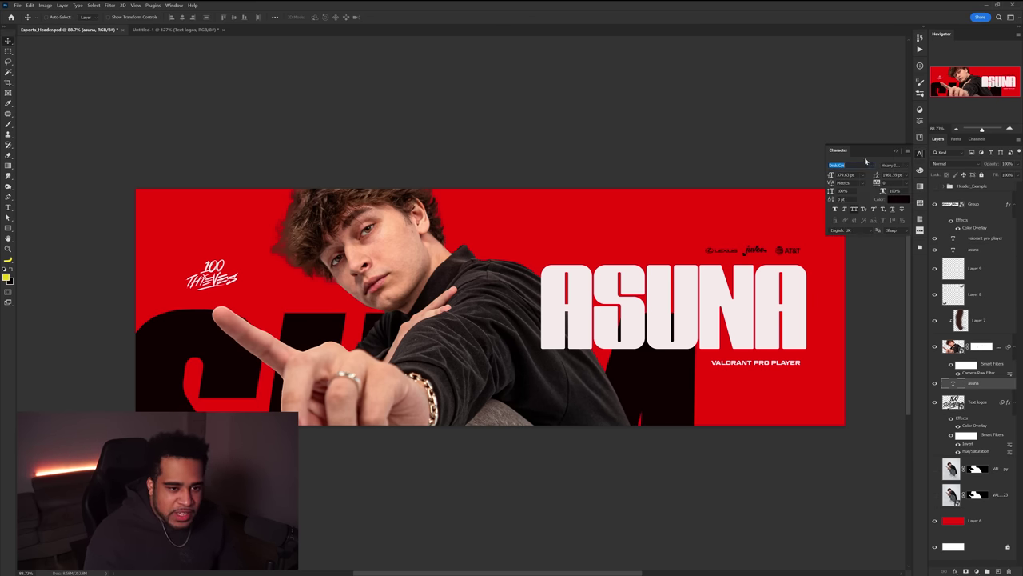
pyautogui.write('bock')
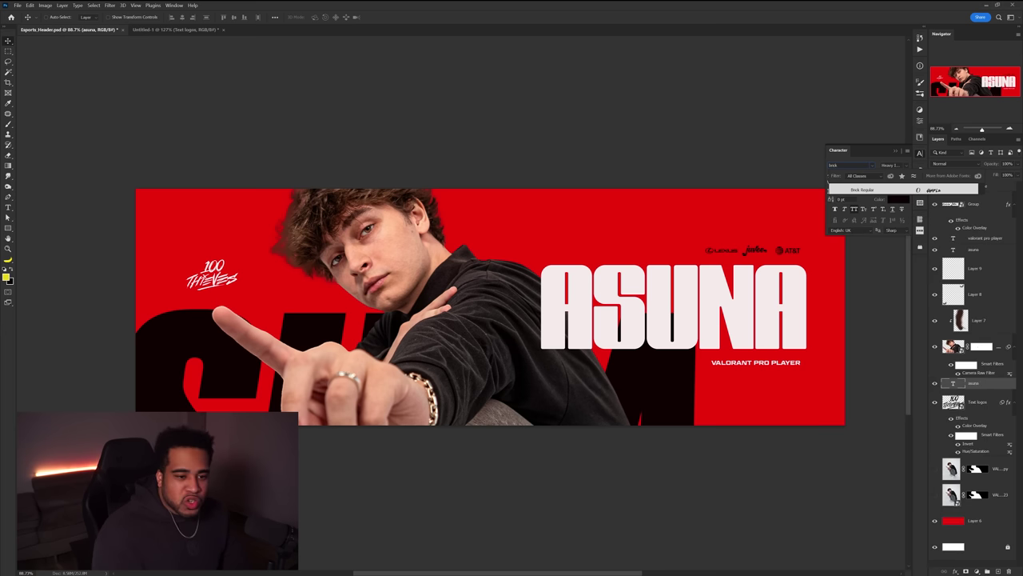
pyautogui.click(863, 190)
# Scale the background ASUNA title up to about 444 pt and move it up so its strokes span the banner.
pyautogui.hotkey('ctrl', 't')
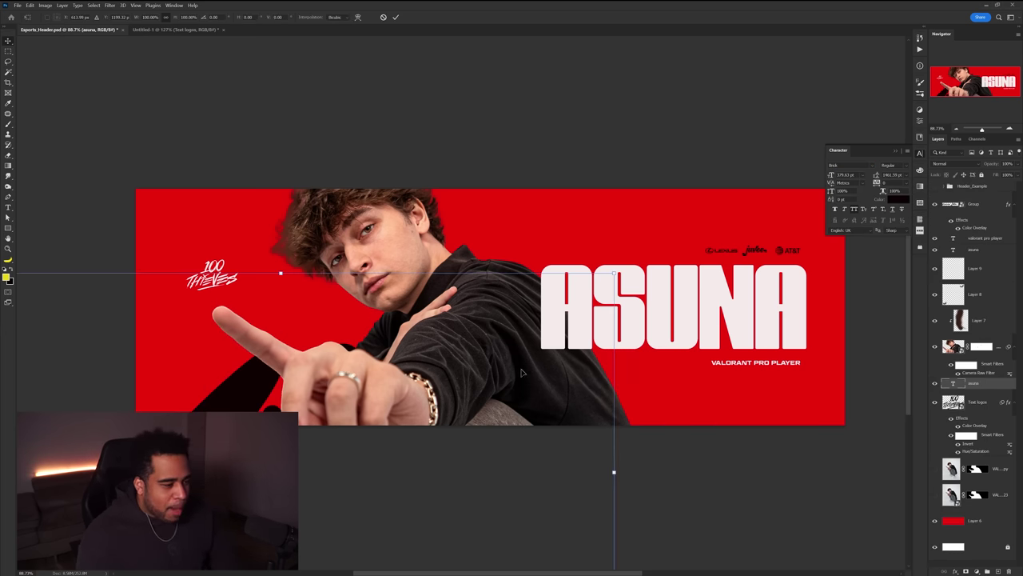
pyautogui.moveTo(562, 310); pyautogui.dragTo(561, 307)
pyautogui.moveTo(692, 355); pyautogui.dragTo(731, 293)
pyautogui.moveTo(607, 344); pyautogui.dragTo(630, 328)
pyautogui.press('Return')
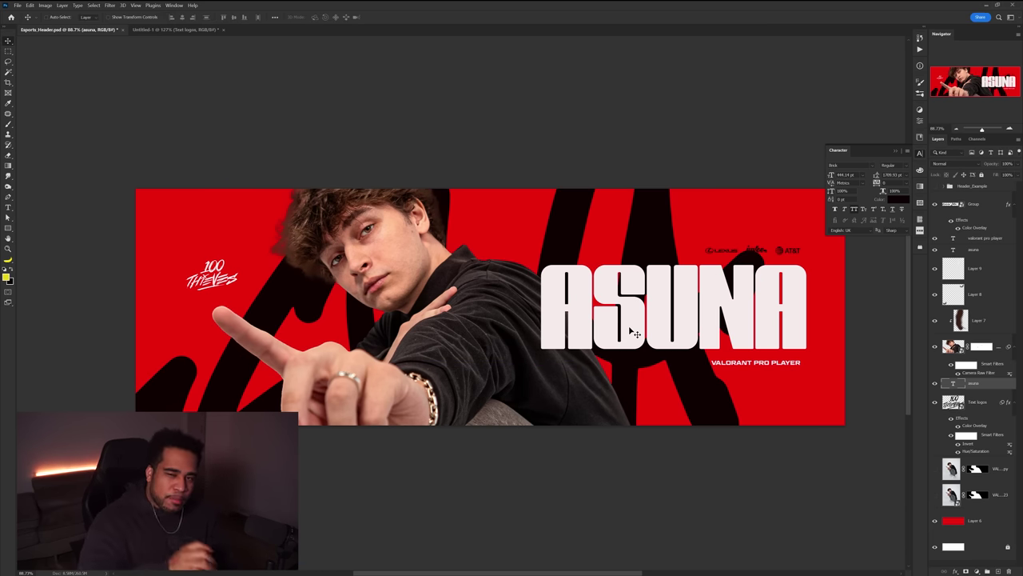
# Rotate the background ASUNA title clockwise by about 5° and reposition it behind the player and front title.
pyautogui.hotkey('ctrl', 't')
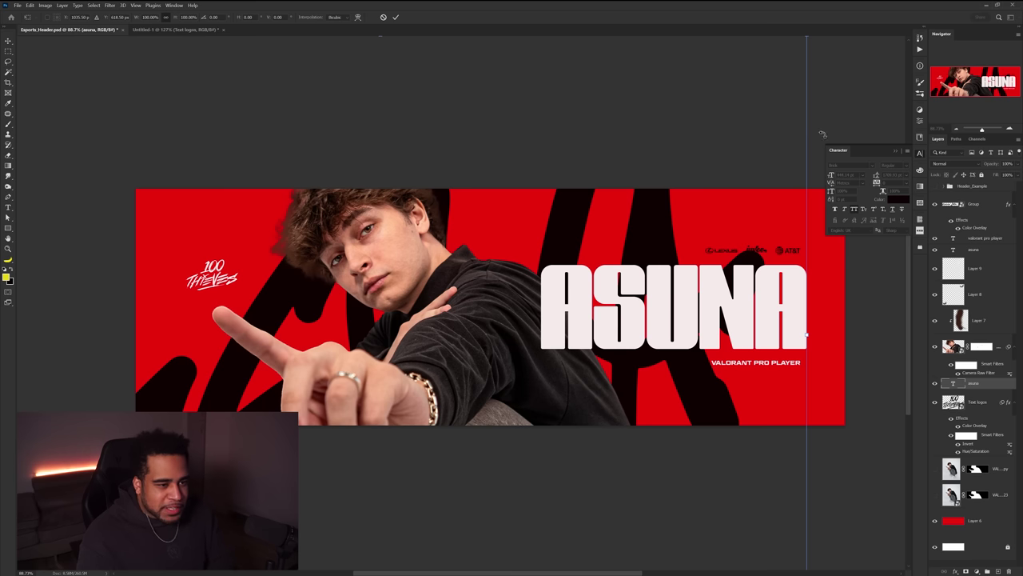
pyautogui.moveTo(822, 134); pyautogui.dragTo(649, 306)
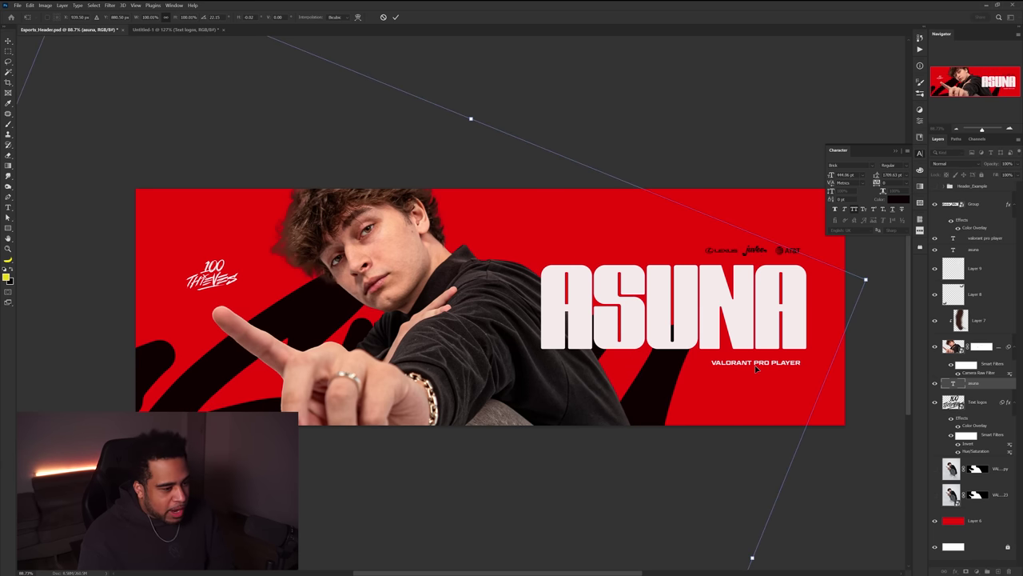
pyautogui.moveTo(848, 436); pyautogui.dragTo(830, 292)
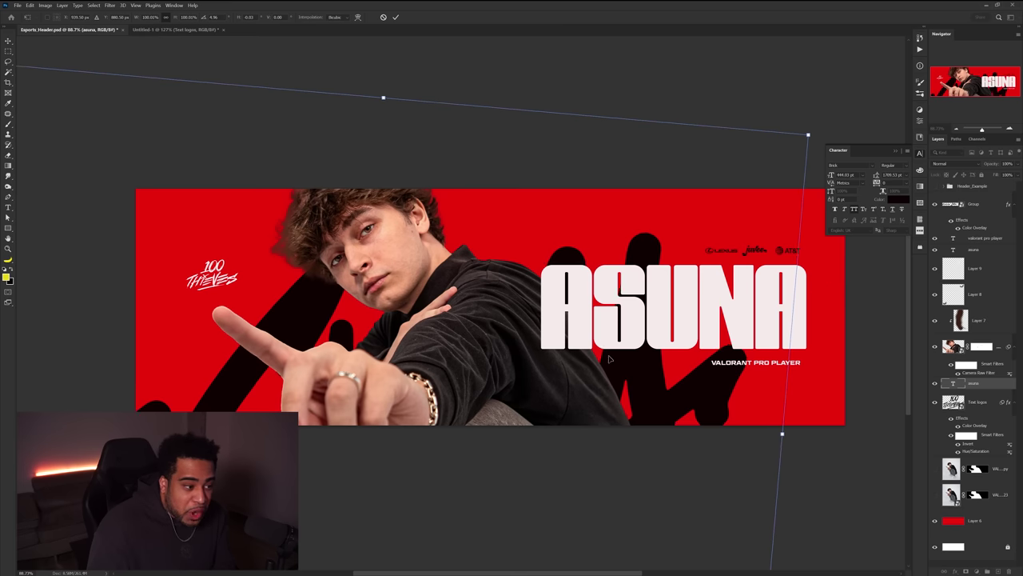
pyautogui.moveTo(580, 393); pyautogui.dragTo(610, 319)
pyautogui.press('Return')
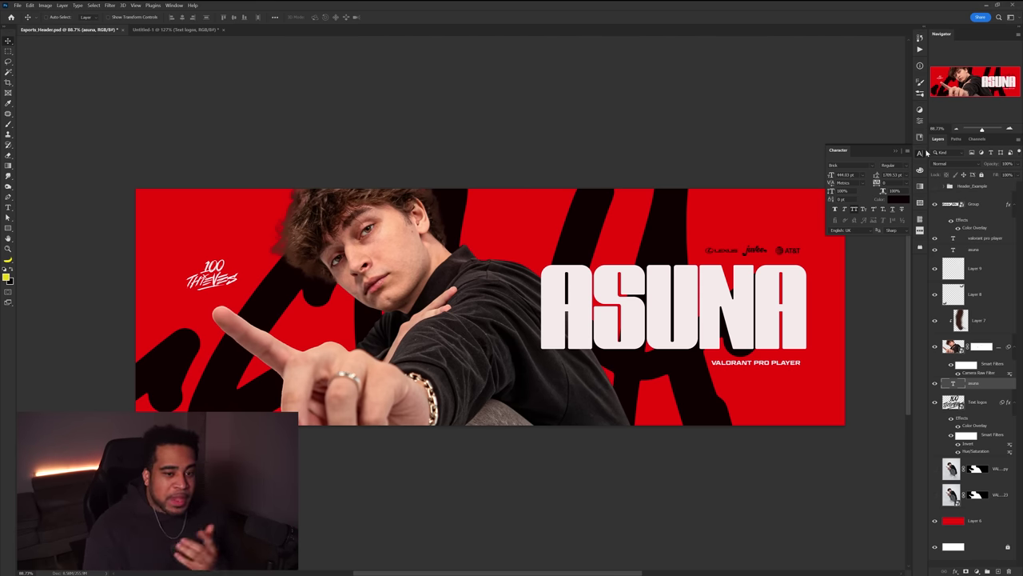
# Place the masked texture layer 36 from the Header_Example group directly beneath the background ASUNA title and make it visible.
pyautogui.click(920, 153)
pyautogui.scroll(-1, 974, 377)
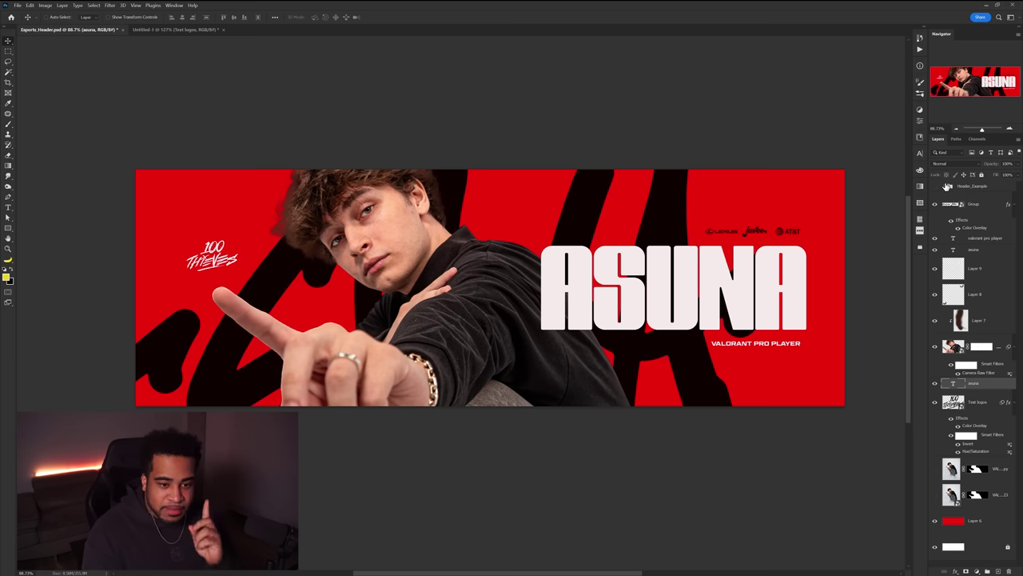
pyautogui.click(944, 187)
pyautogui.scroll(-4, 982, 370)
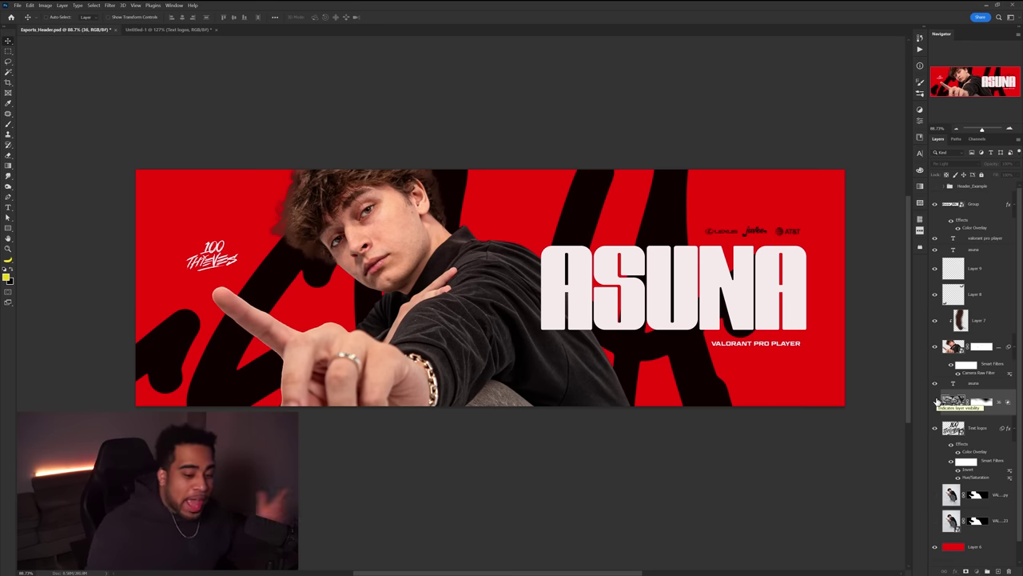
pyautogui.click(936, 402)
pyautogui.moveTo(613, 261); pyautogui.dragTo(602, 240)
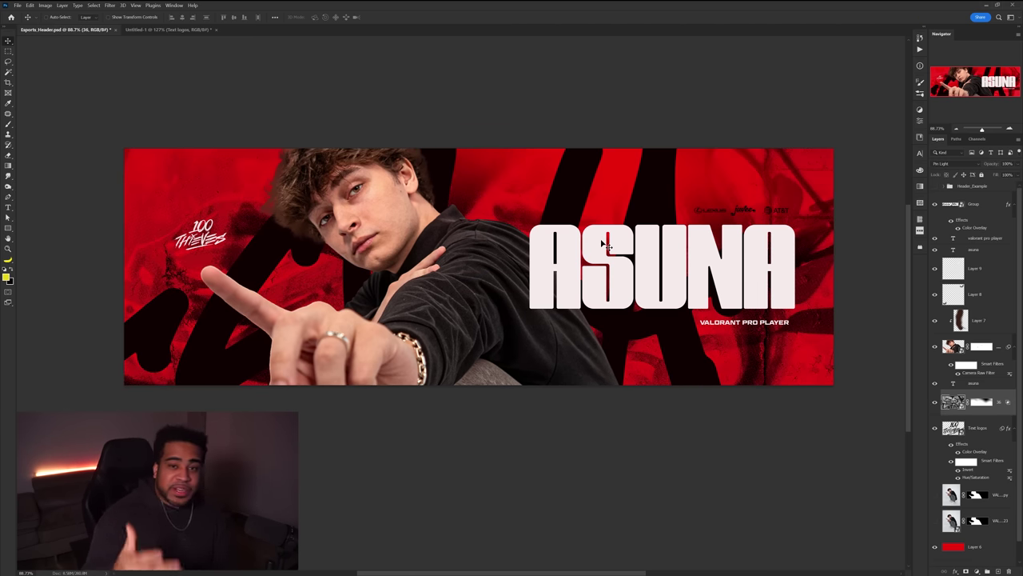